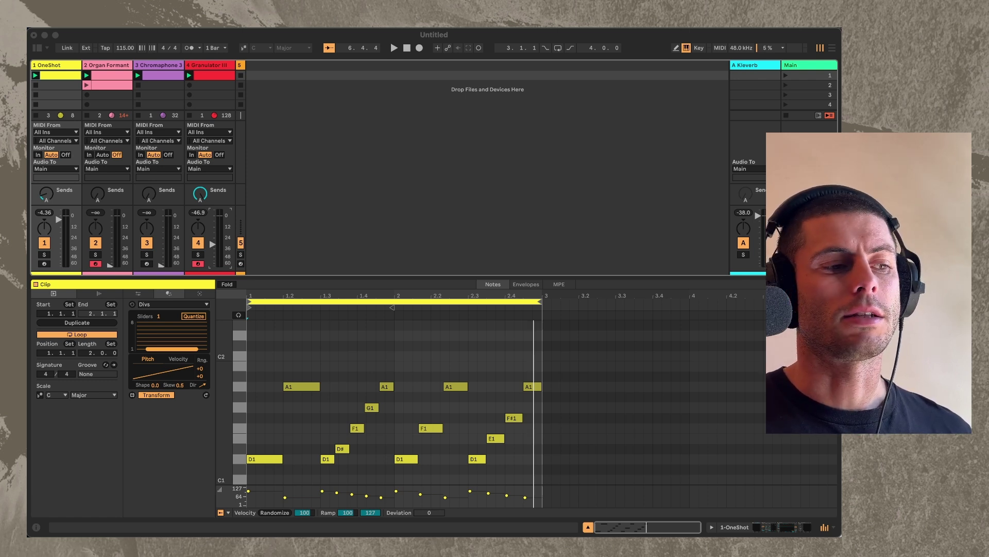
Show track 5's Nestup device and its nested rhythm pattern in the Detail View
click(241, 66)
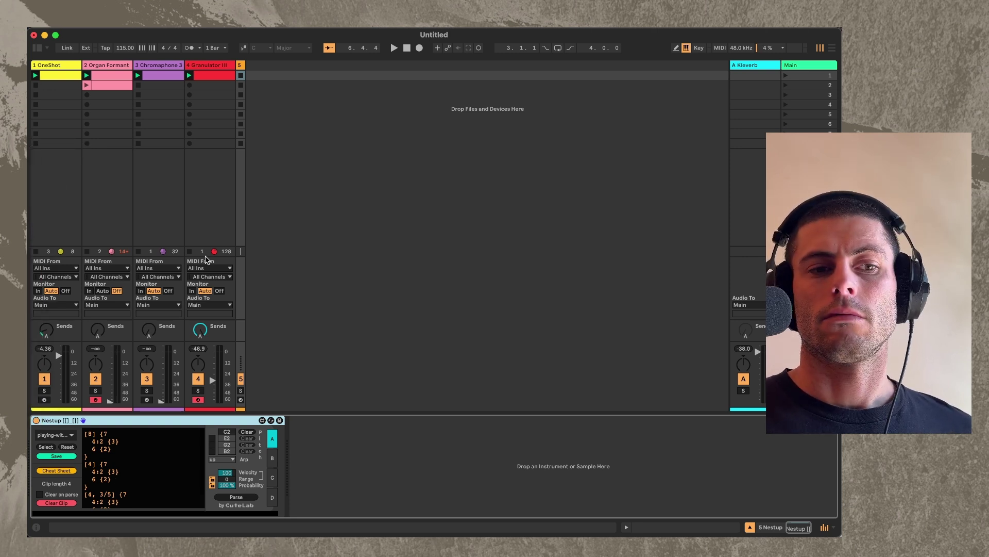
Play the OneShot clip from a start point inside it
key(space)
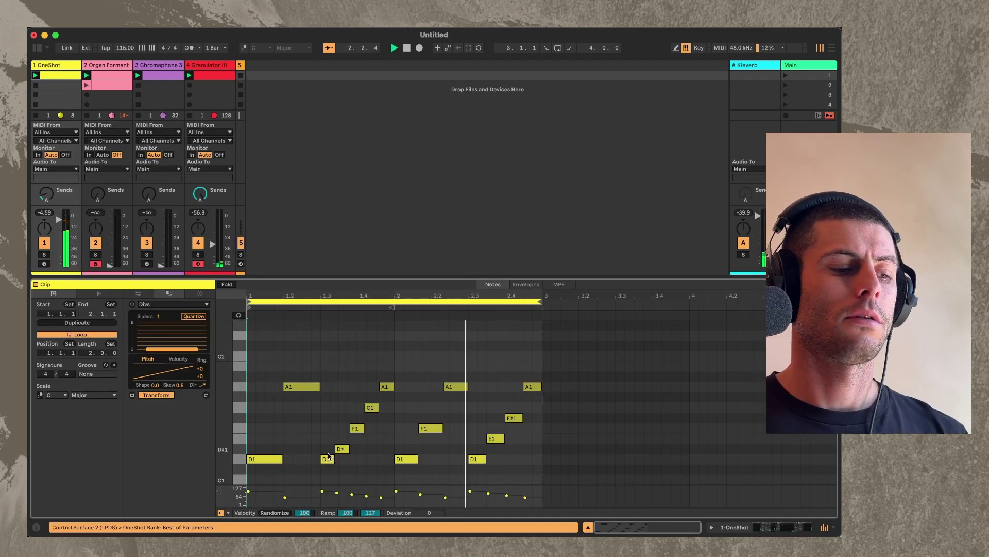
click(266, 381)
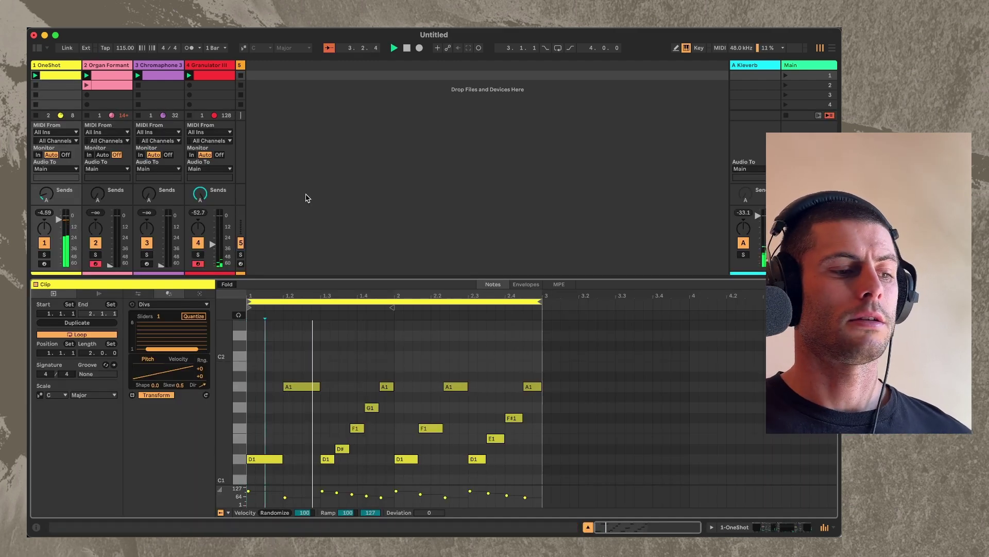
click(217, 276)
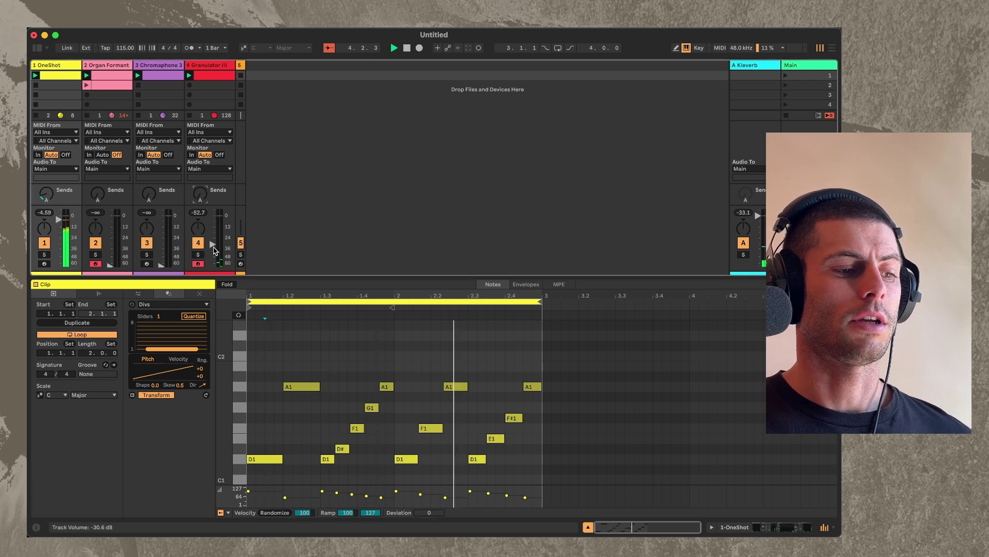
Select four successive groups of D1–A1 tuplet notes across the clip's first two bars
drag(261, 383, 332, 475)
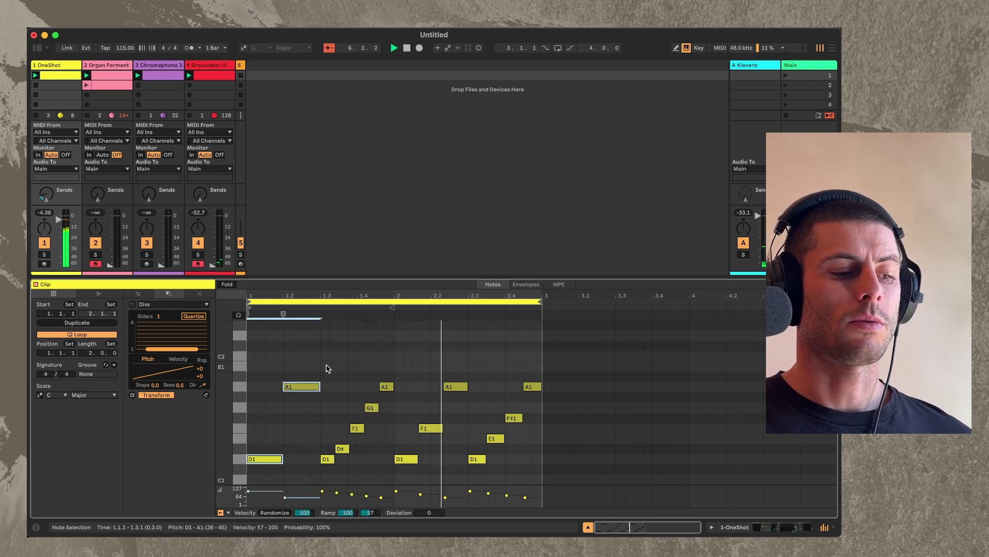
drag(324, 368, 380, 480)
drag(412, 358, 469, 479)
drag(470, 368, 539, 474)
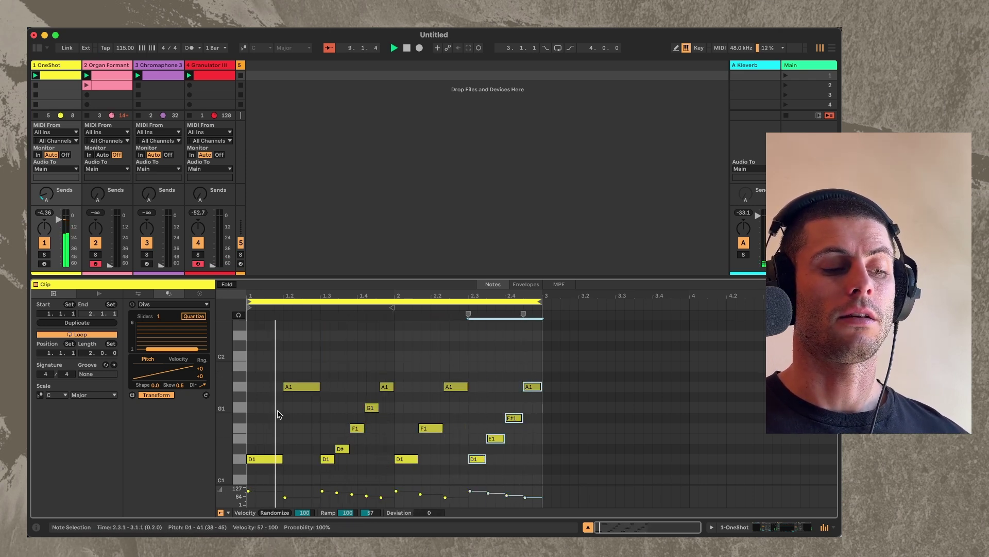
Reselect the note groups, then bring the Nested Tuplets lecture forward in Safari
drag(247, 367, 324, 458)
drag(336, 366, 394, 475)
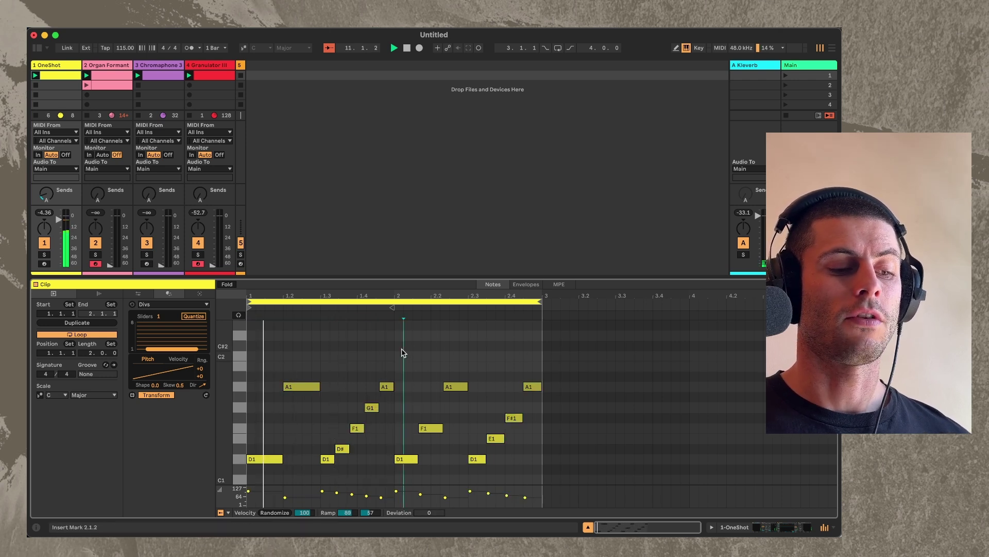
drag(396, 350, 469, 480)
drag(485, 364, 518, 477)
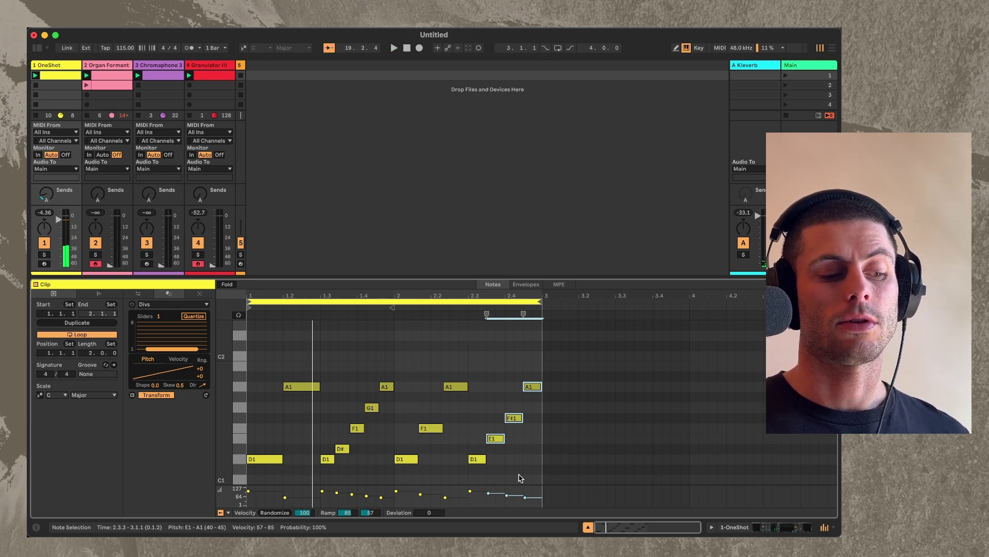
key(super+Tab)
key(super+Tab)
key(super+Tab)
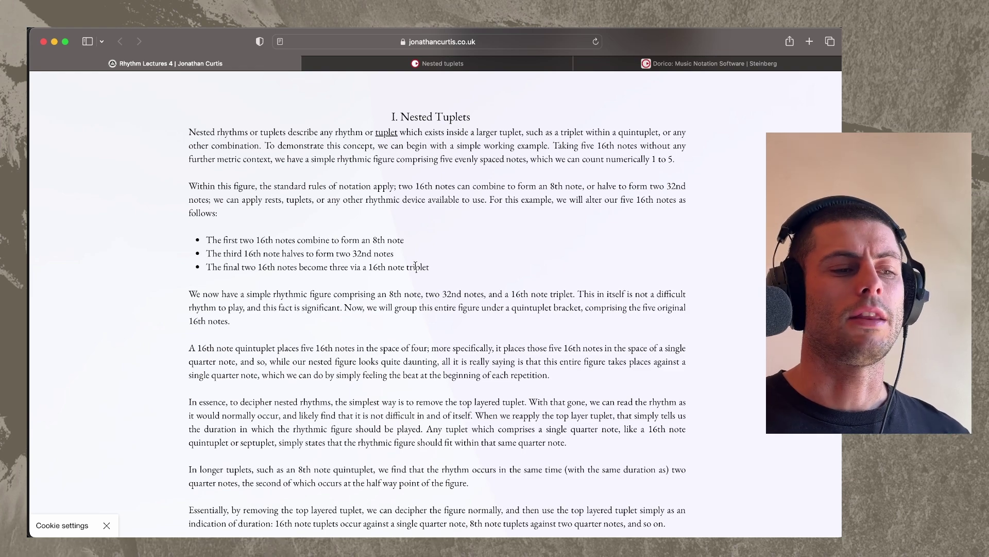
scroll(415, 267, up, 7)
scroll(416, 269, down, 2)
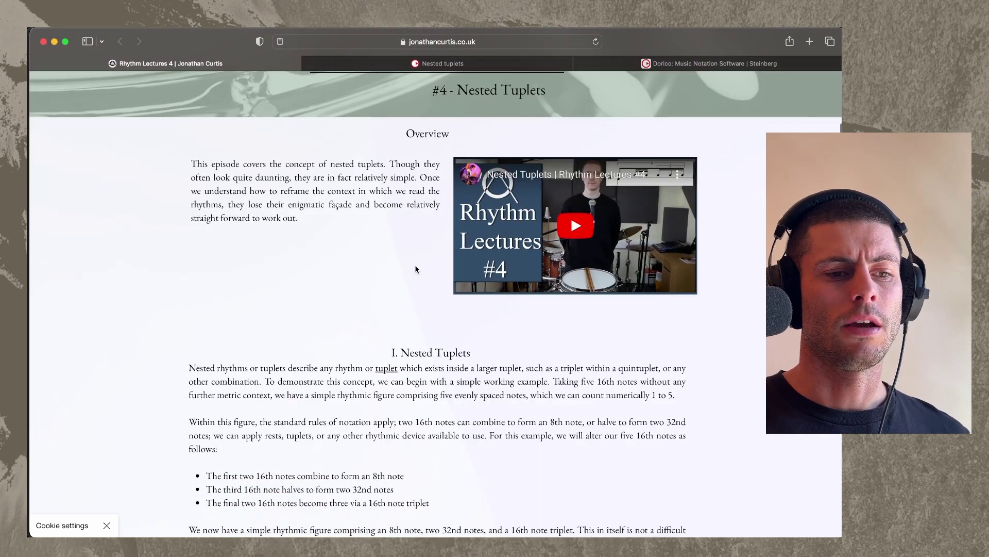
scroll(416, 269, down, 5)
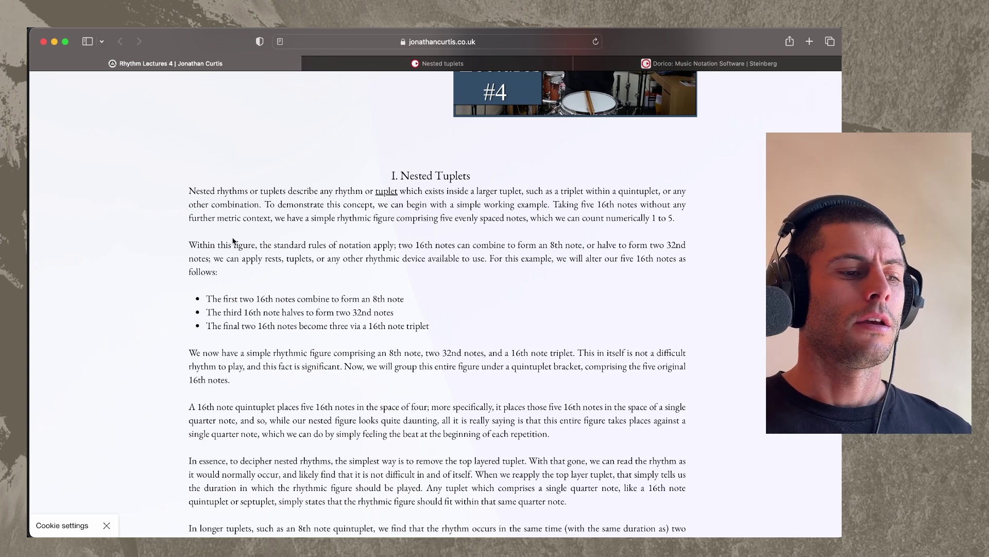
scroll(367, 232, up, 5)
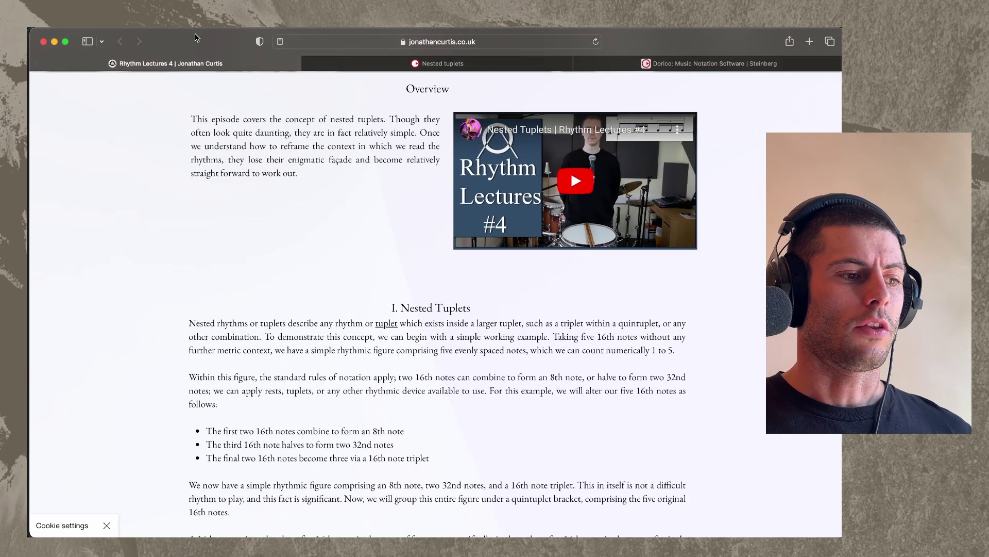
scroll(282, 213, down, 6)
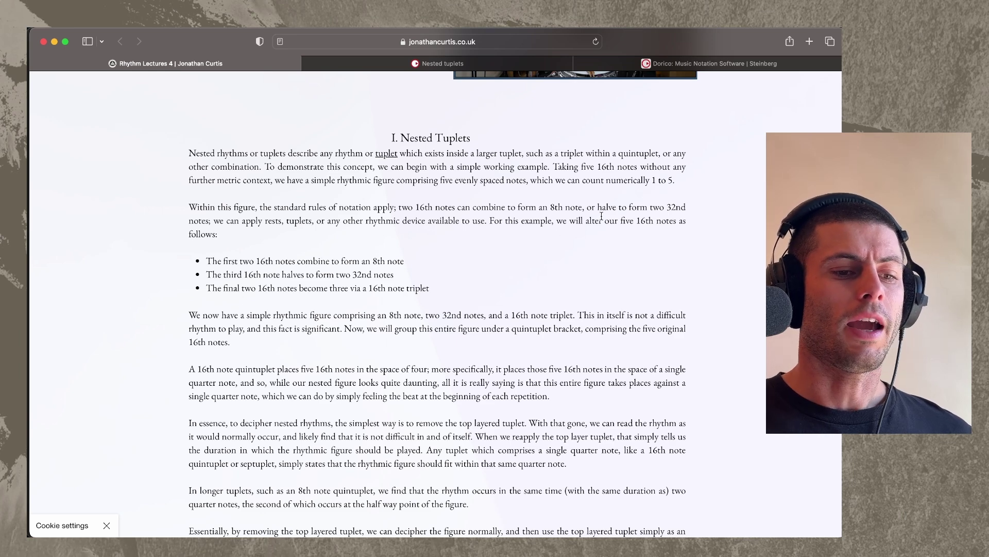
drag(561, 169, 325, 183)
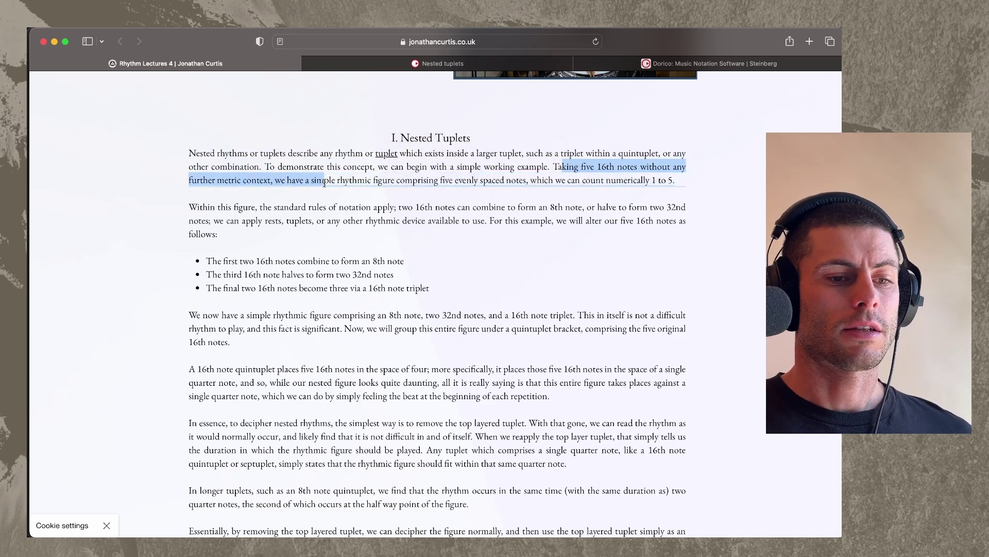
click(259, 221)
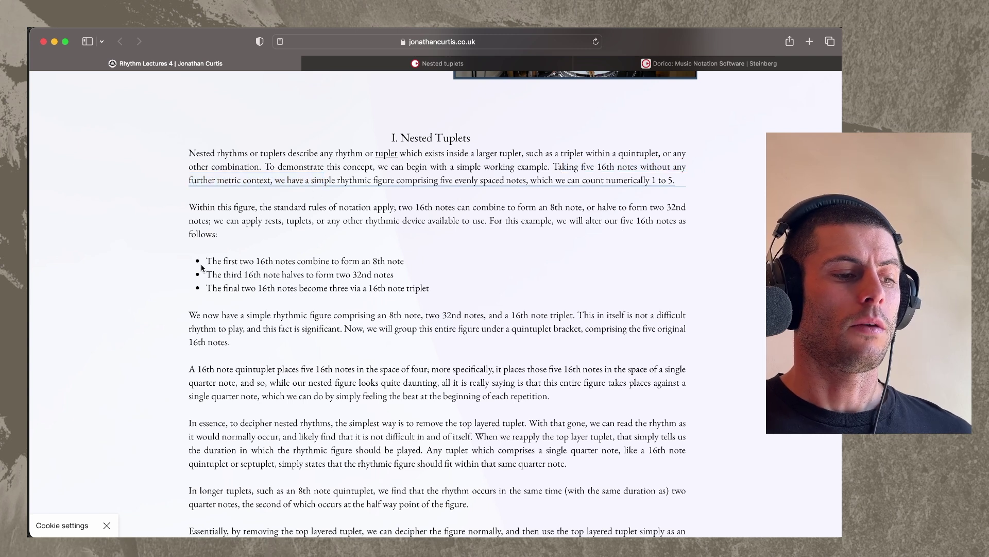
mouse_move(206, 265)
mouse_down()
mouse_move(407, 263)
mouse_move(404, 274)
mouse_move(258, 289)
mouse_move(209, 275)
mouse_up()
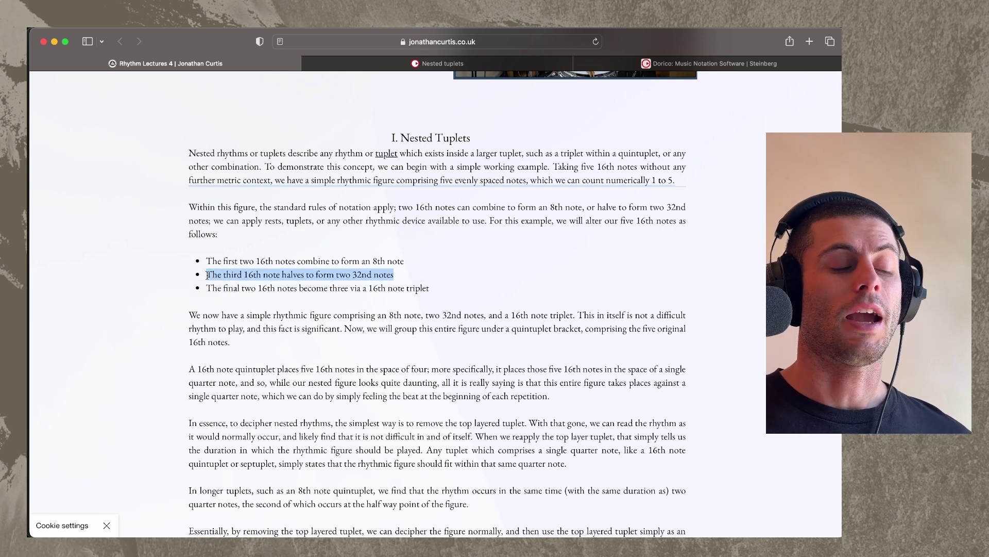
click(265, 304)
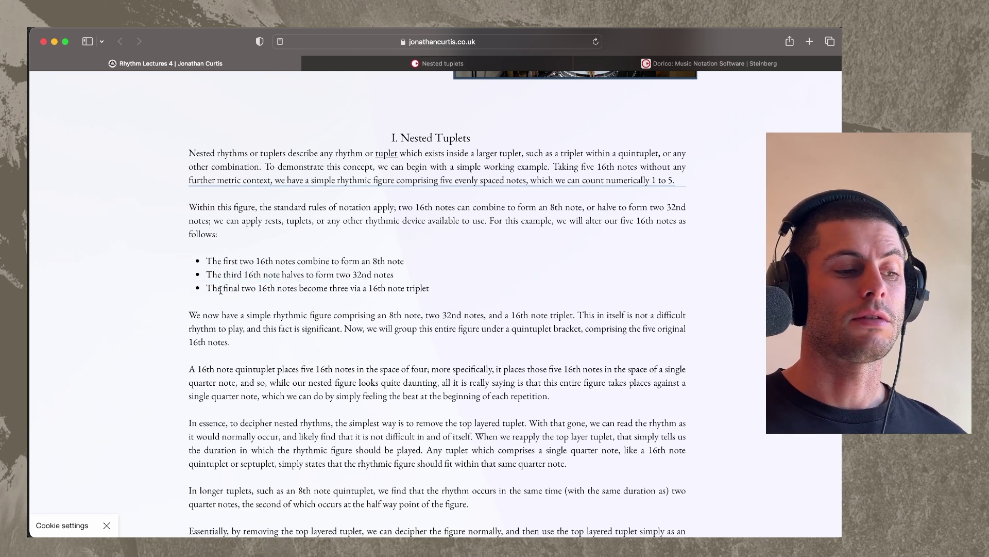
drag(207, 289, 443, 294)
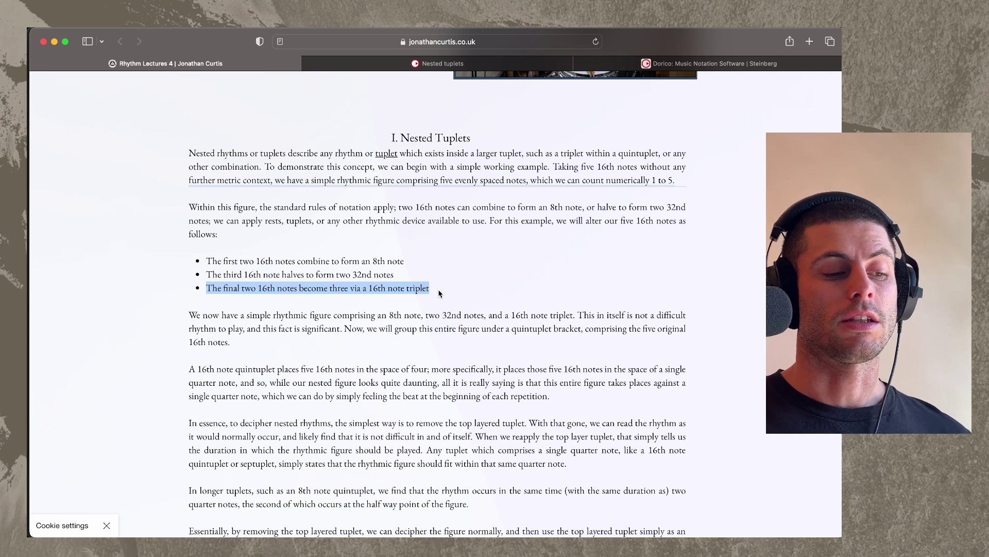
click(430, 263)
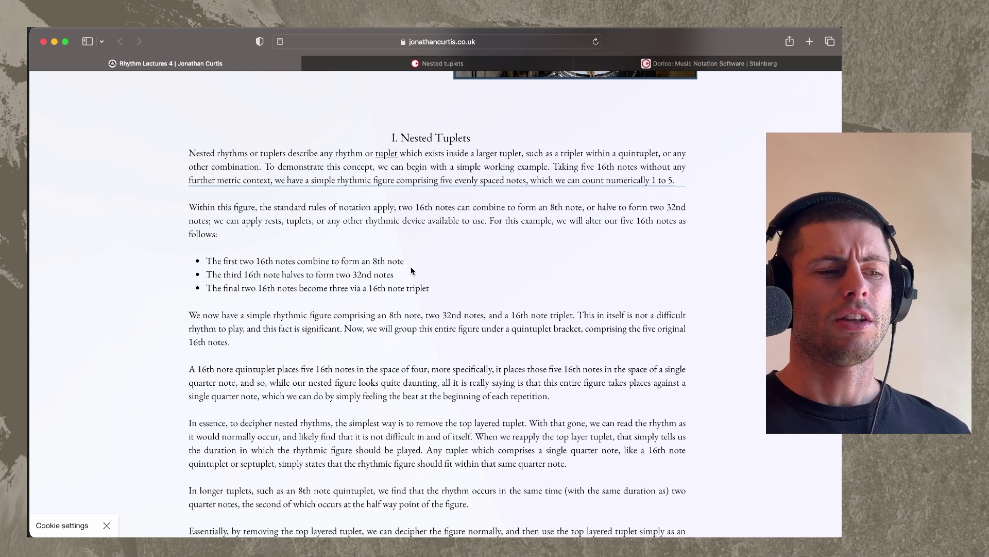
scroll(410, 267, up, 6)
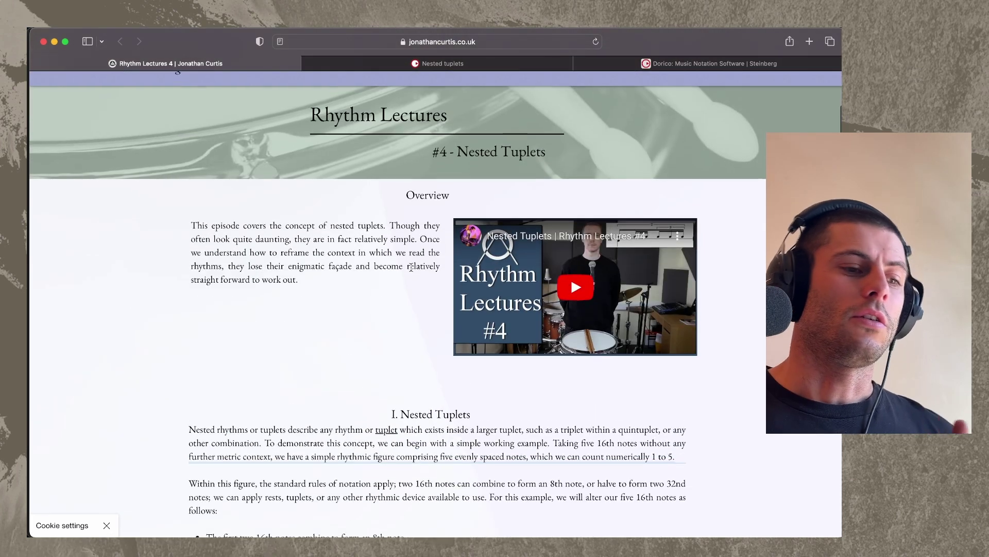
scroll(412, 267, down, 2)
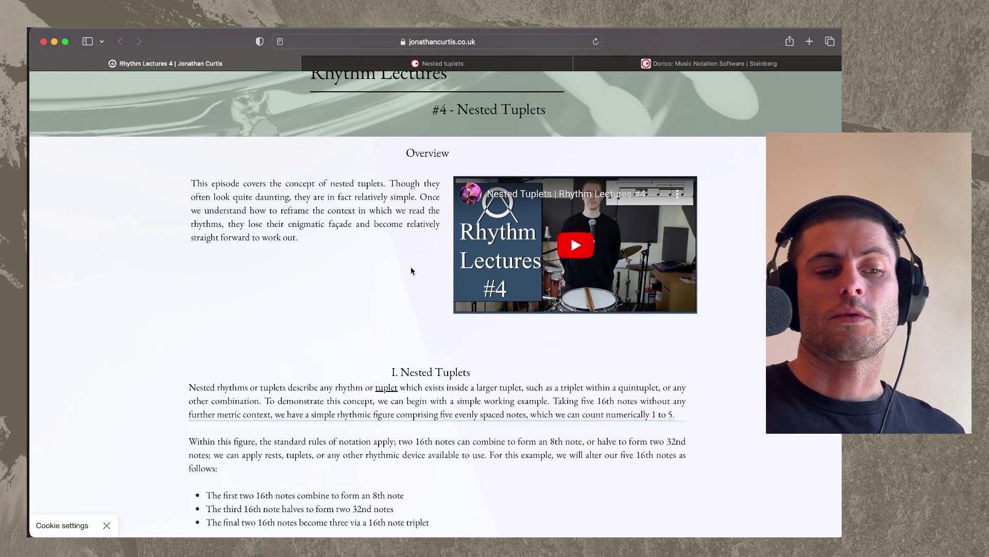
Open the Nested tuplets help page, briefly visiting the Dorico Help home and going back
click(443, 64)
scroll(493, 372, up, 1)
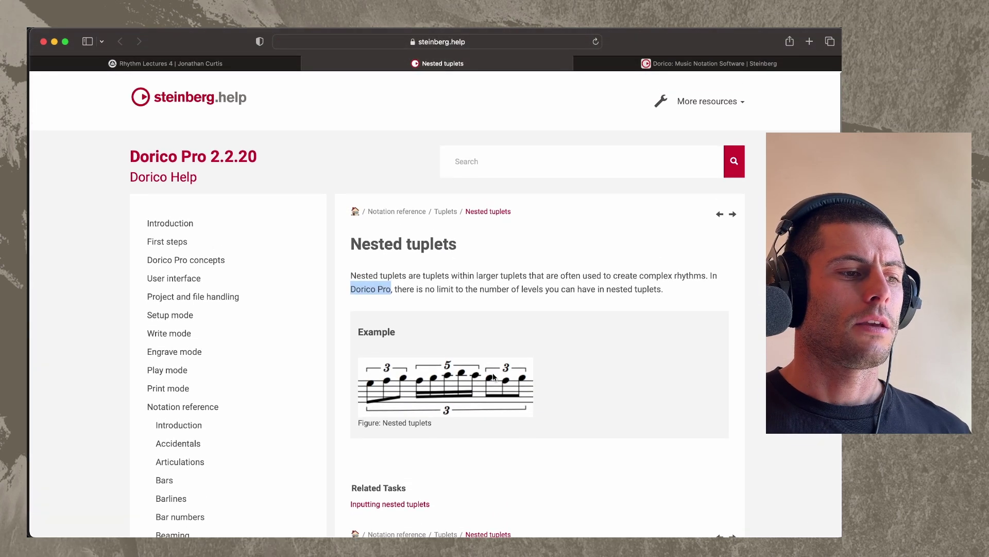
click(259, 147)
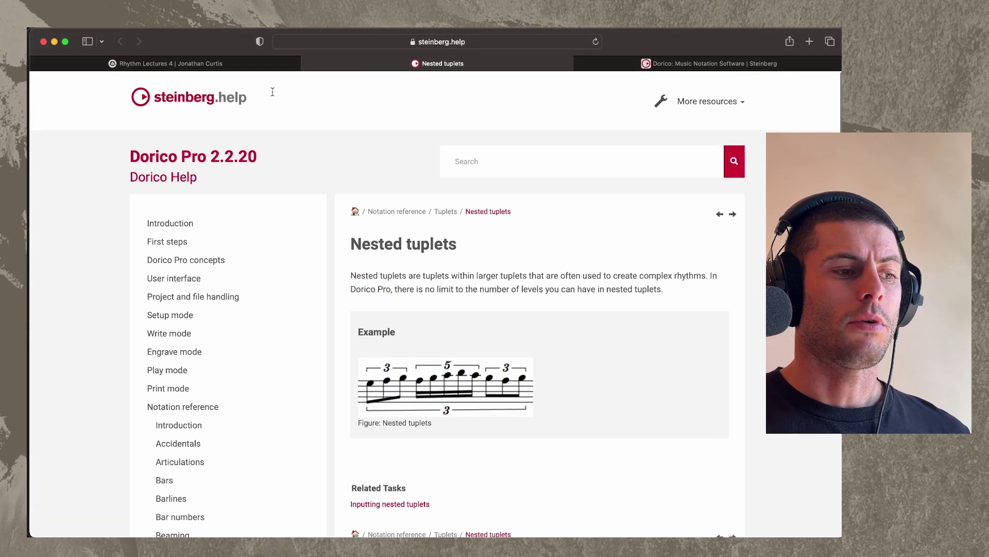
drag(260, 91, 141, 93)
click(134, 158)
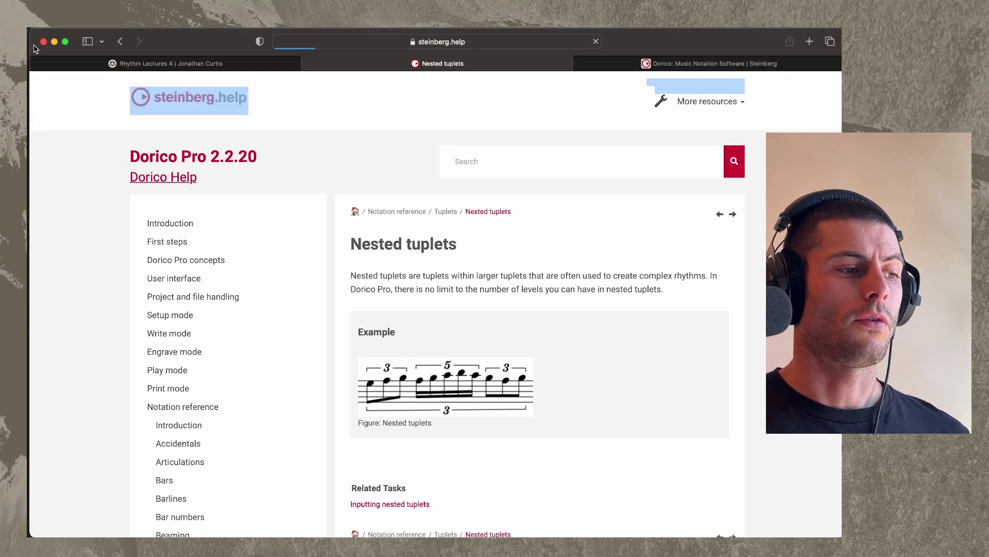
key(super+bracketleft)
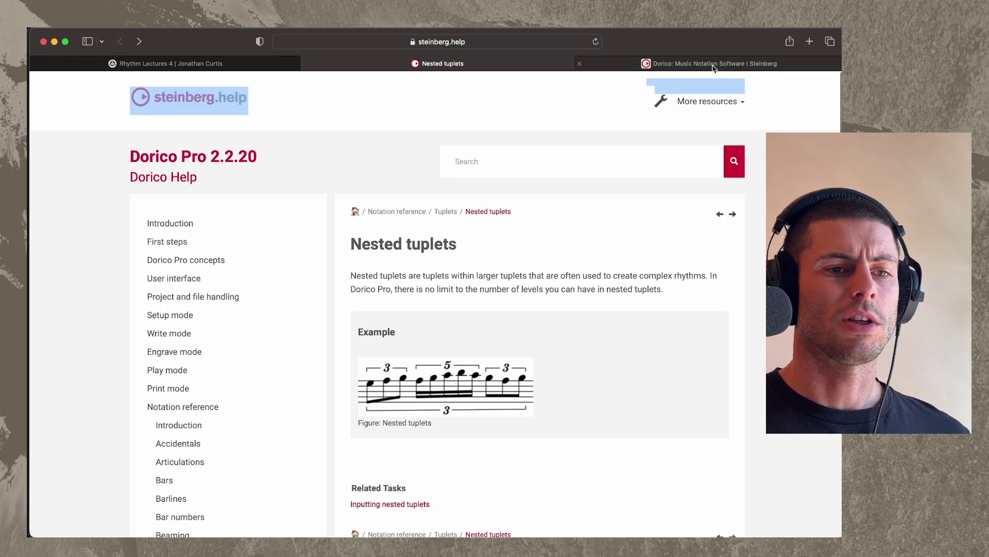
Glance at the Dorico product page, then return to Nested tuplets and select its example figure
click(716, 64)
scroll(491, 354, down, 6)
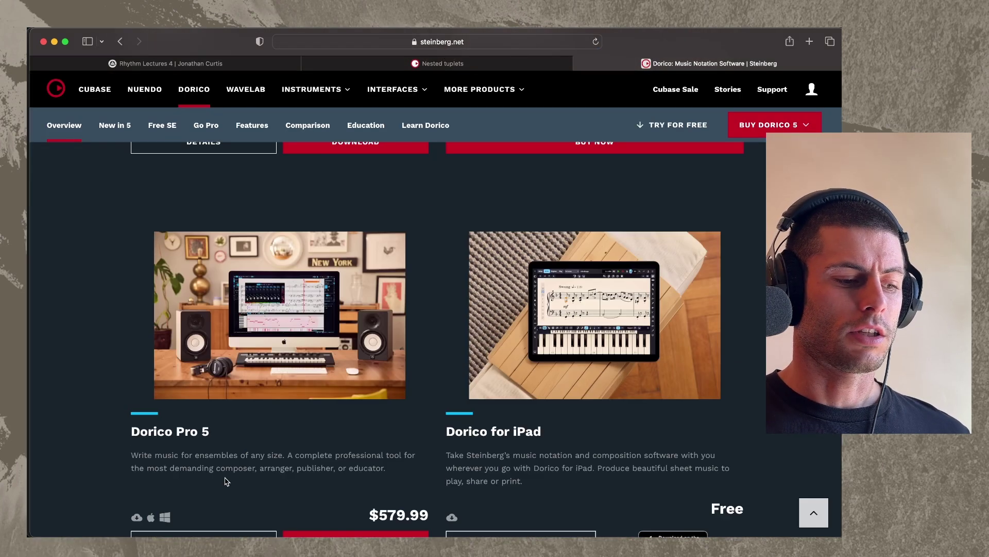
scroll(225, 477, down, 3)
drag(433, 429, 367, 428)
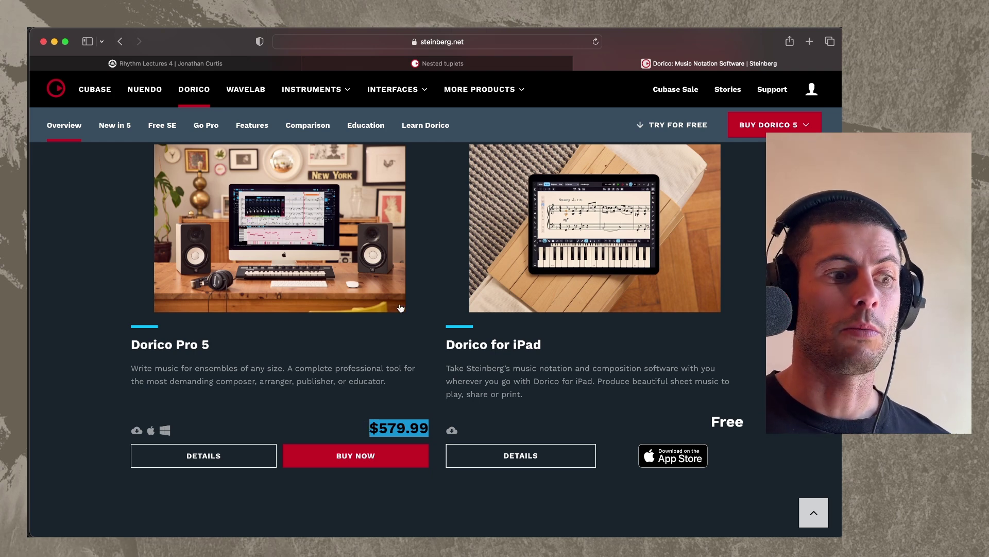
click(446, 63)
scroll(469, 387, down, 2)
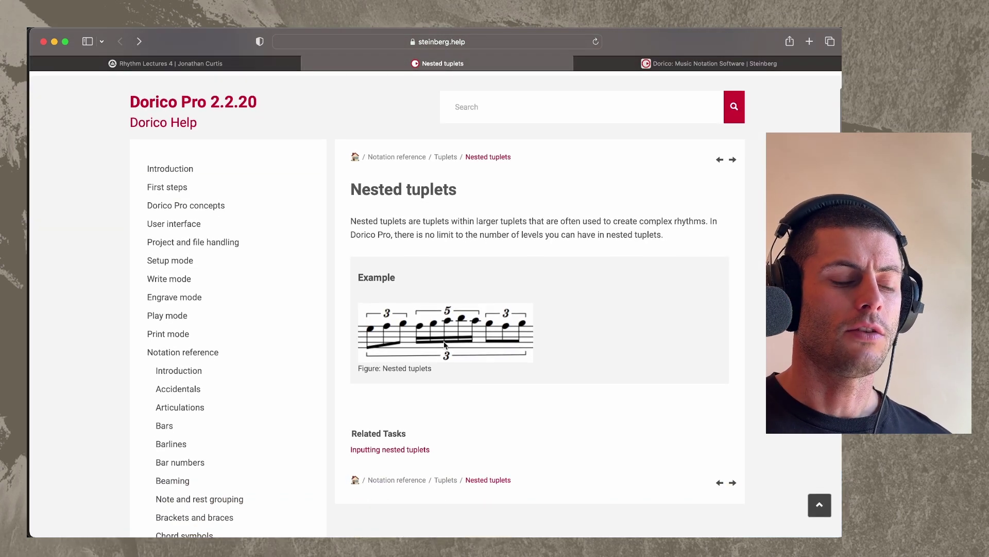
drag(371, 336, 442, 376)
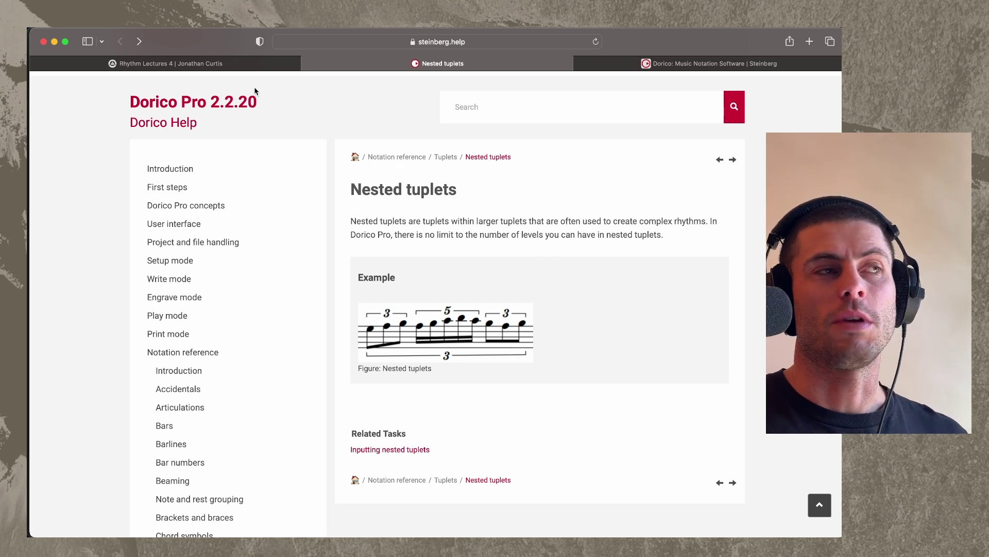
Return to Ableton Live and set a fixed grid in the OneShot clip's piano roll
key(super+Tab)
click(259, 264)
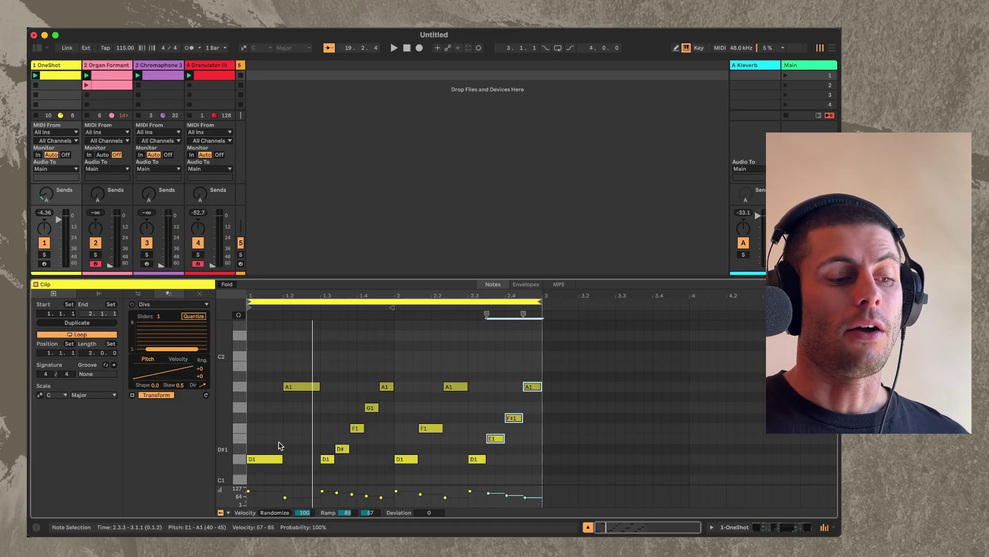
drag(249, 315, 329, 314)
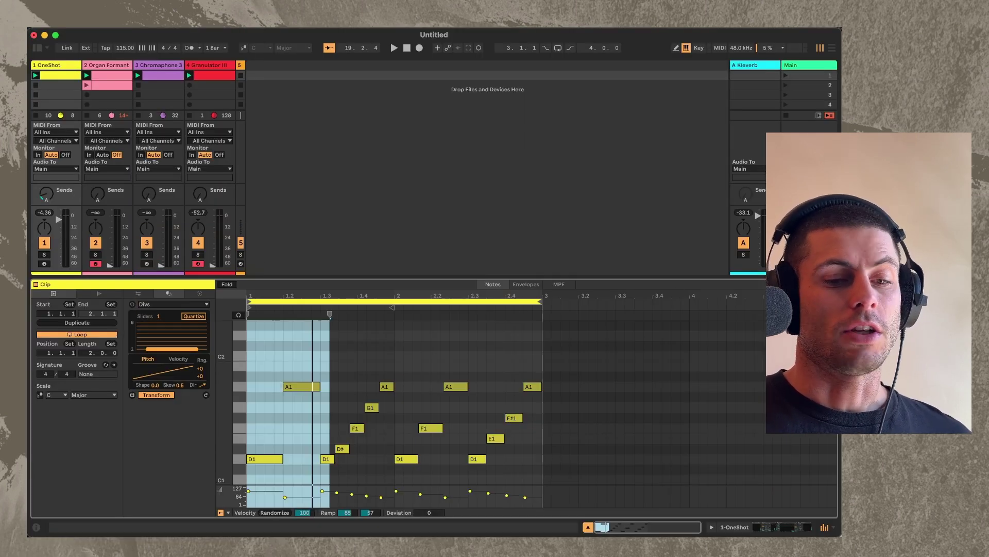
right_click(689, 290)
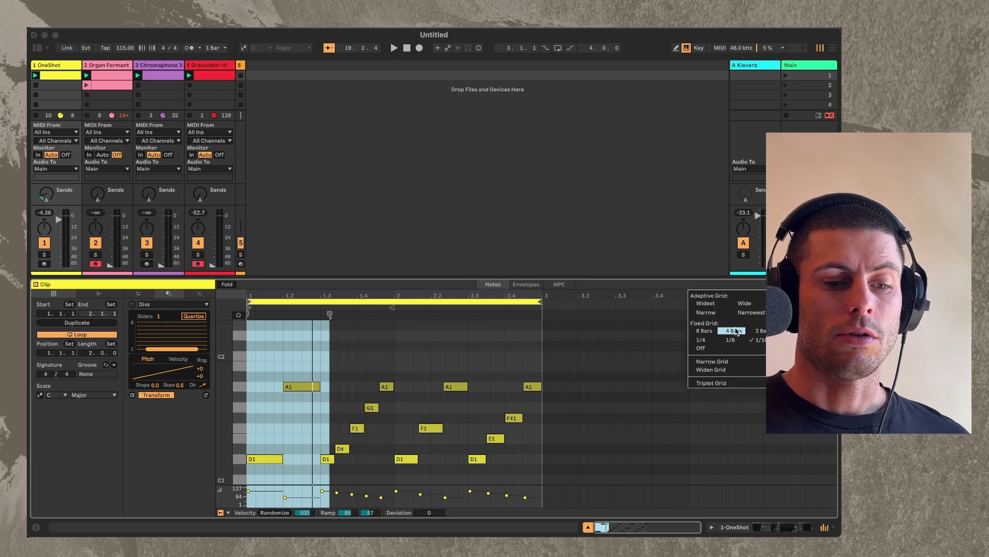
click(710, 344)
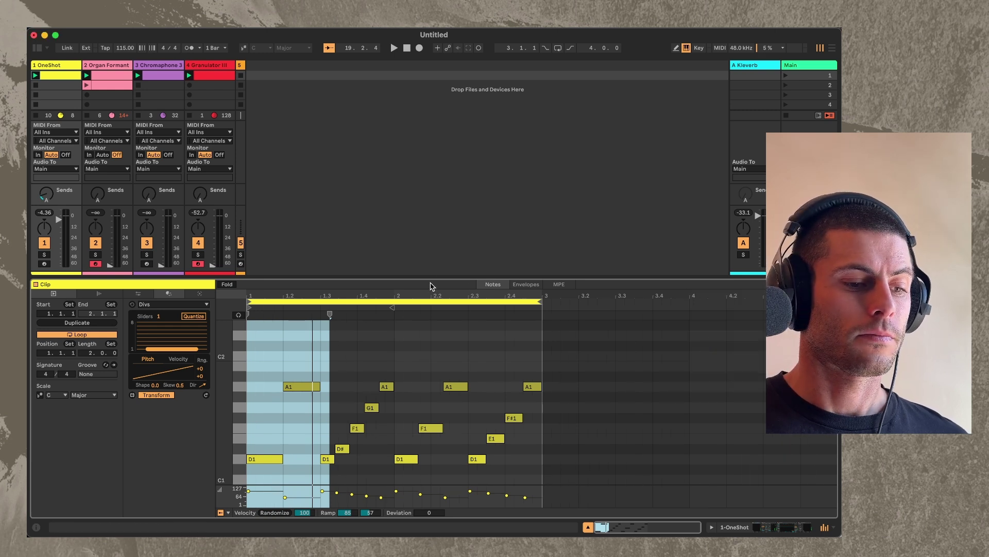
right_click(689, 290)
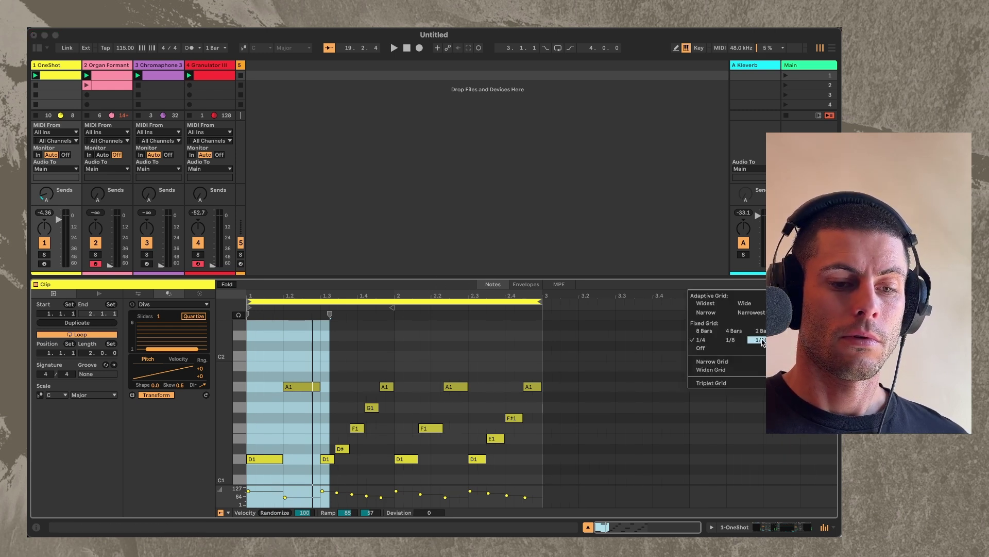
click(736, 333)
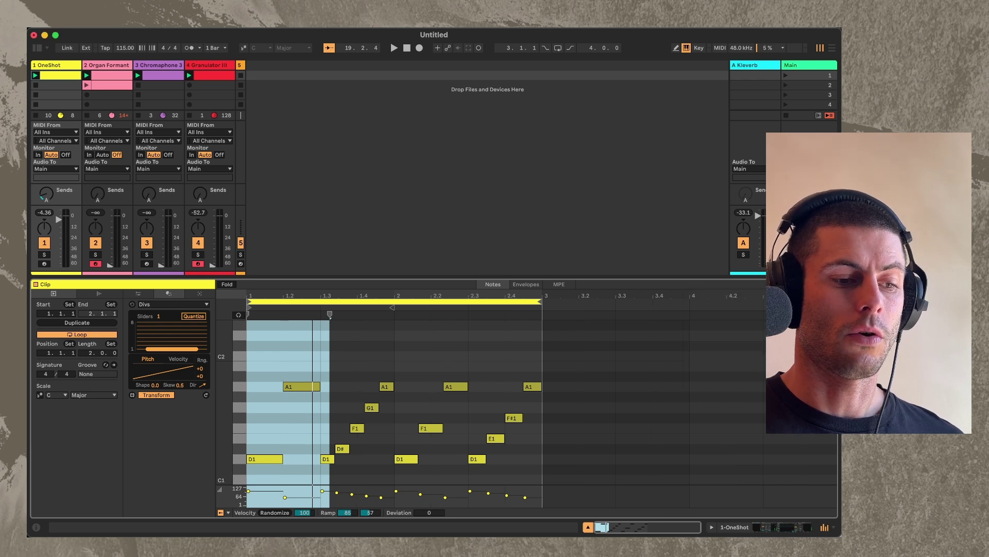
Zoom in on the clip's first beats and select the range 1.1 to 1.3
drag(392, 297, 386, 329)
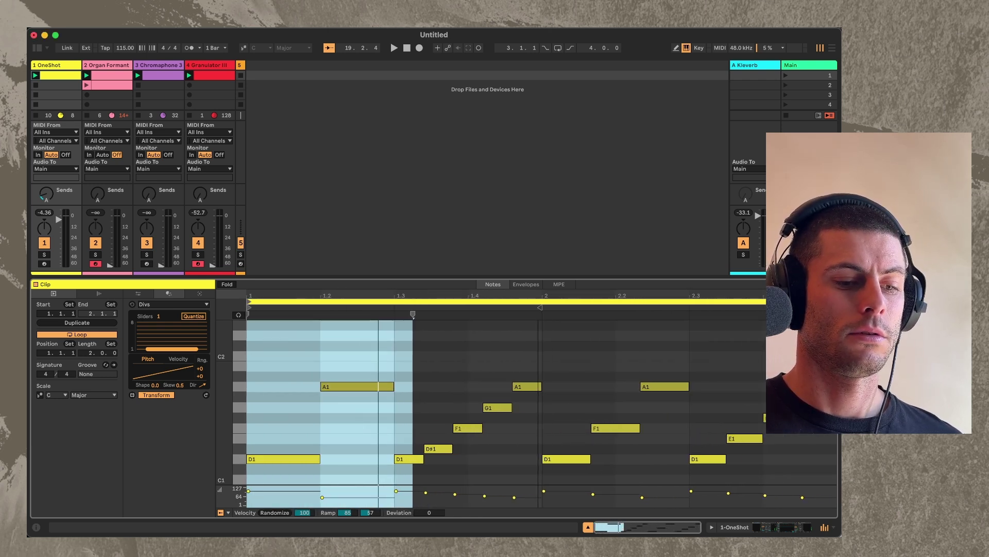
click(483, 345)
drag(274, 362, 768, 371)
Play the set from 1.3.1 and raise the Chromaphone track's volume fader
click(581, 347)
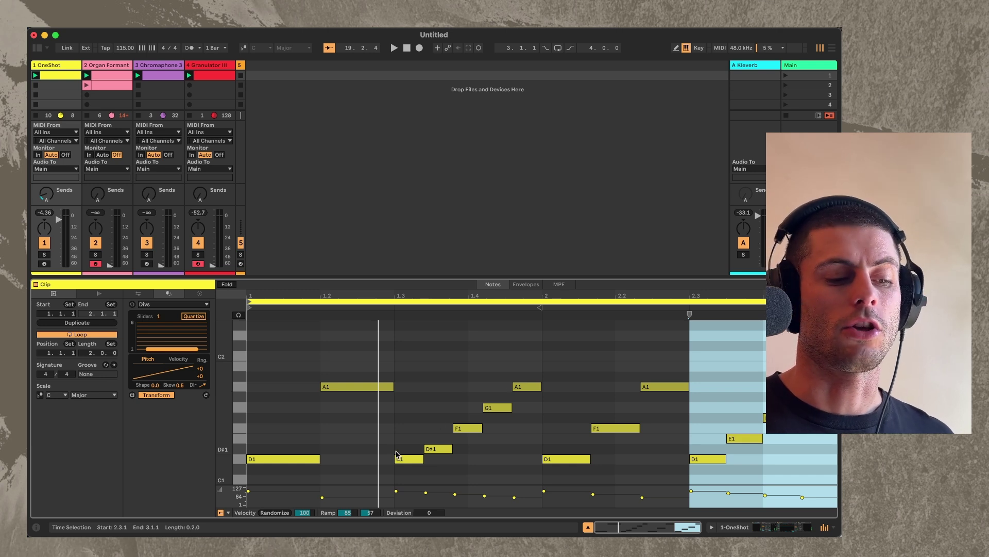
click(343, 434)
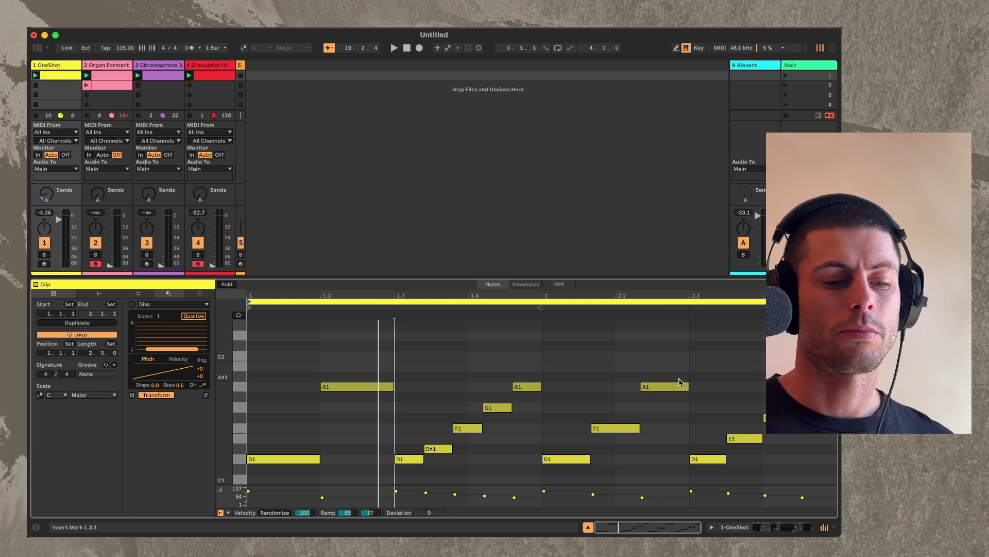
key(space)
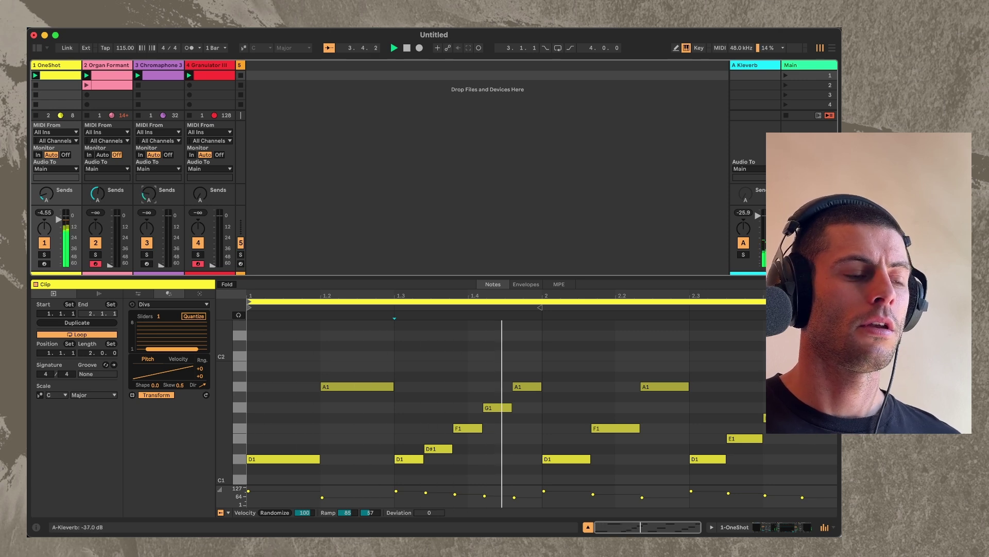
drag(161, 264, 160, 220)
Open the Chromaphone clip and select its run of B1 notes
click(163, 79)
click(342, 353)
drag(312, 379, 664, 412)
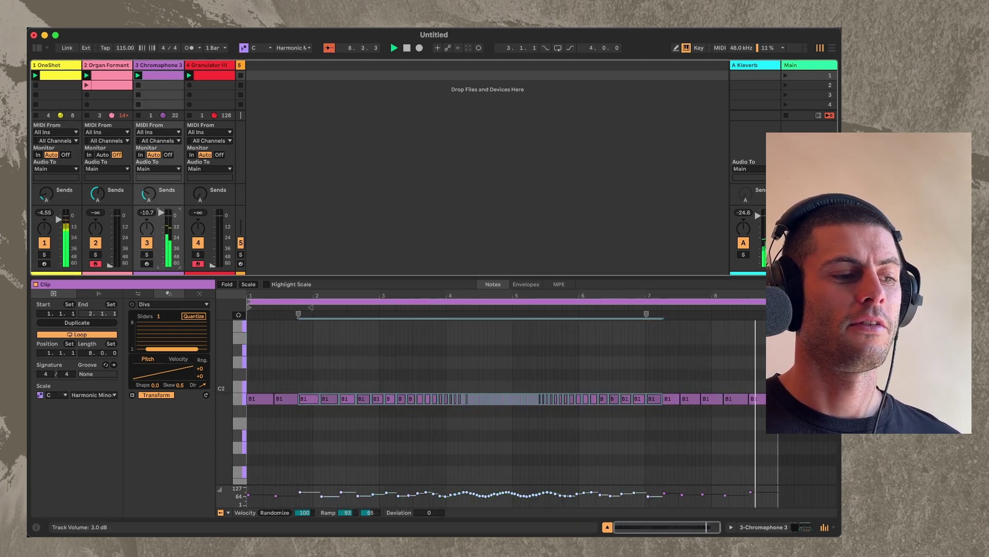
Raise Granulator III to -33.0 dB with a Kleverb send, and Organ Formant to -34.4 dB
drag(213, 264, 212, 225)
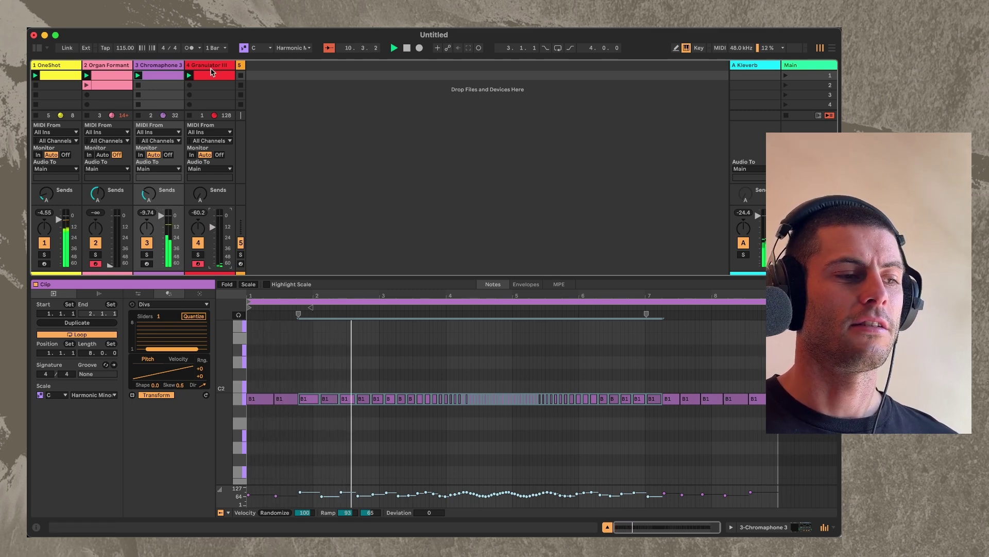
click(217, 66)
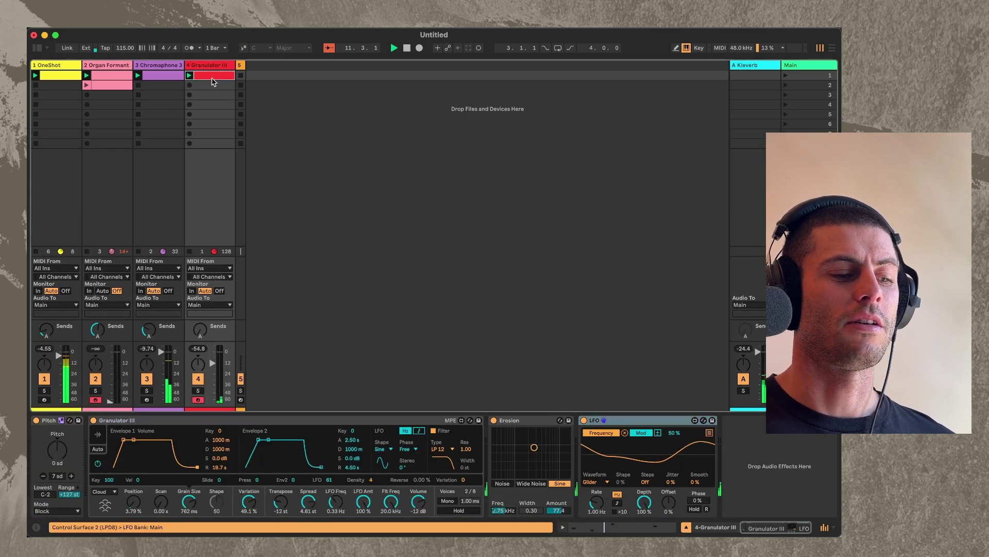
click(213, 76)
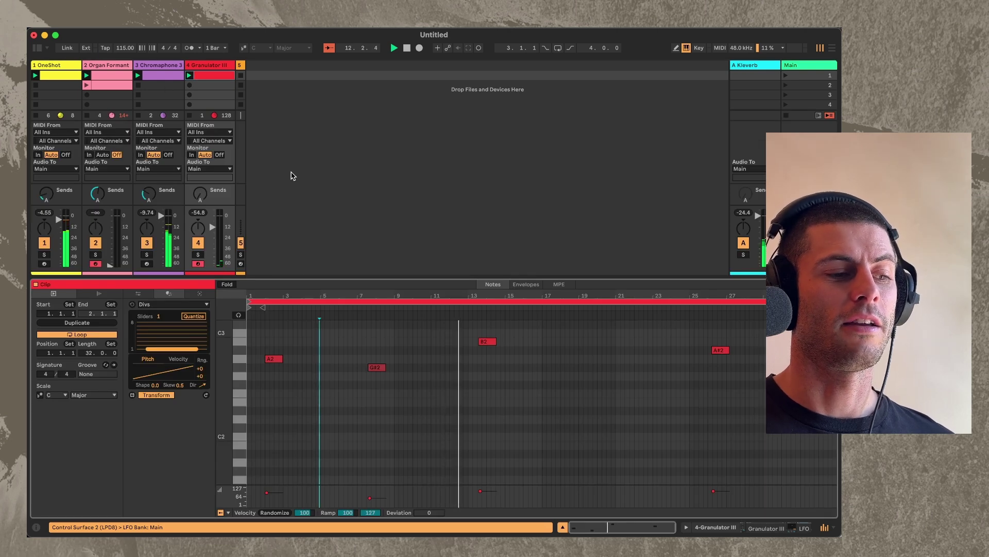
drag(200, 195, 200, 186)
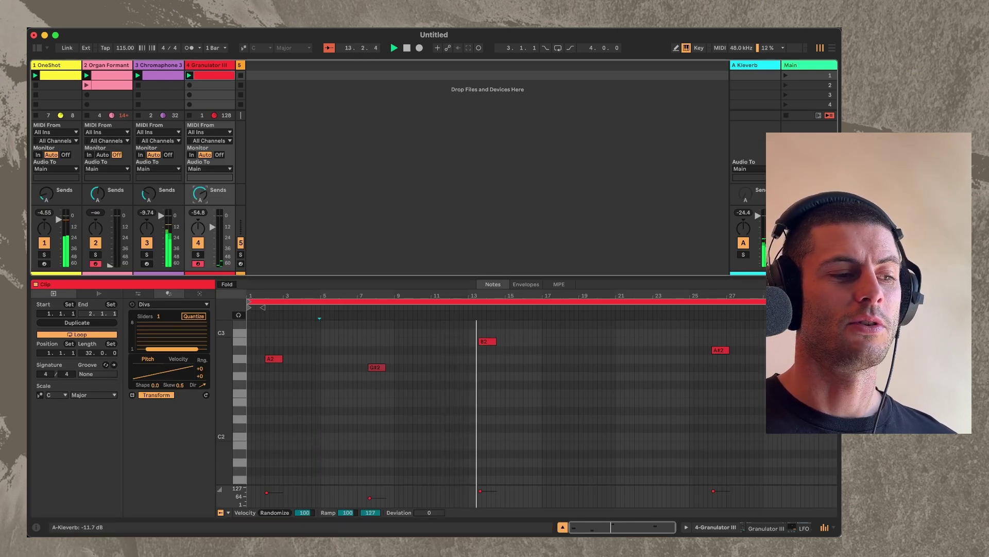
drag(223, 247, 210, 237)
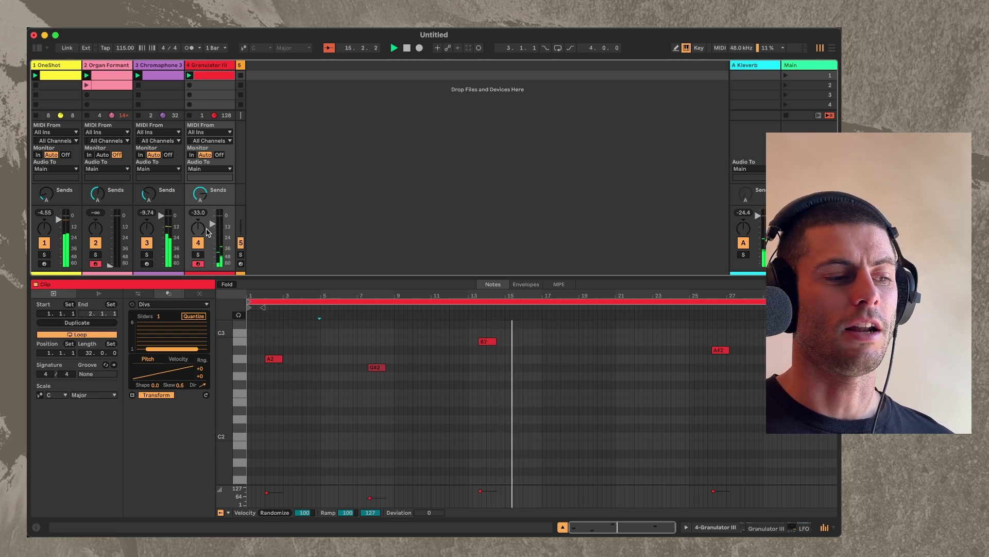
drag(210, 237, 210, 232)
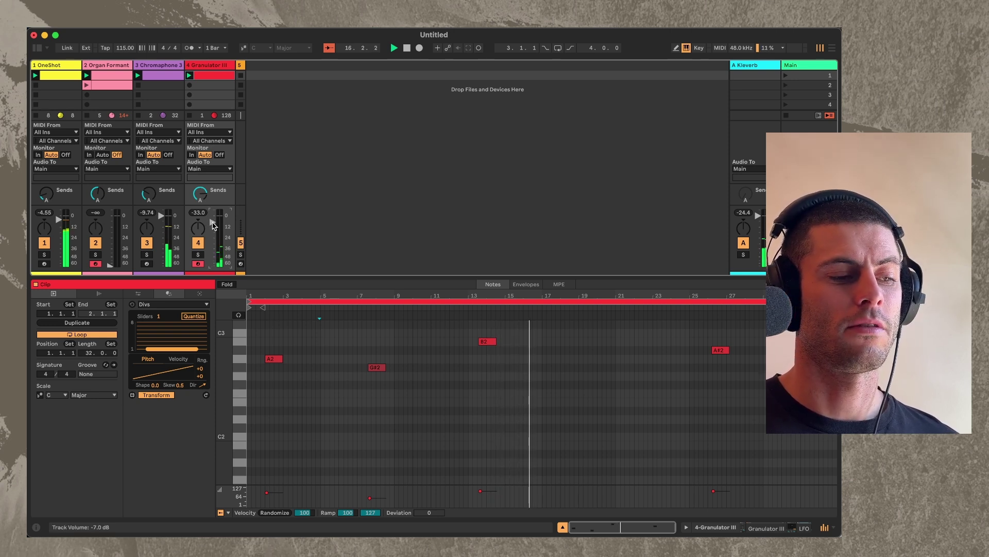
drag(116, 245, 116, 224)
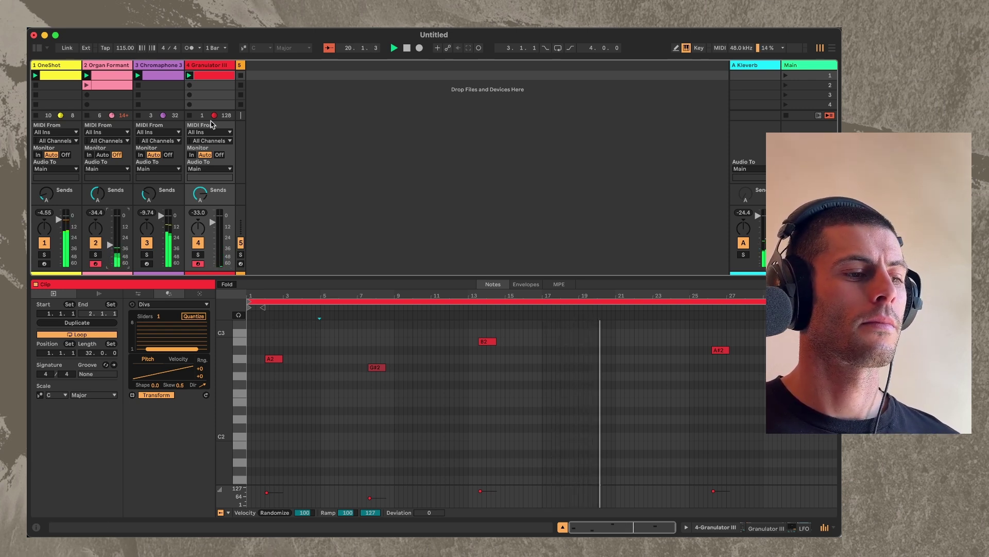
Stop all clips, create an empty clip in OneShot slot 2, and choose the Blocks generator
click(787, 115)
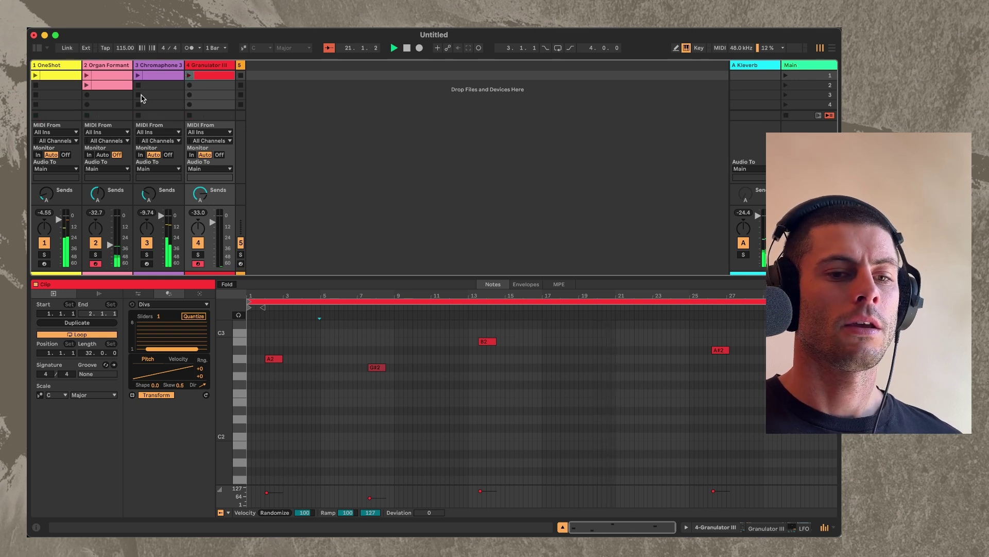
double_click(54, 86)
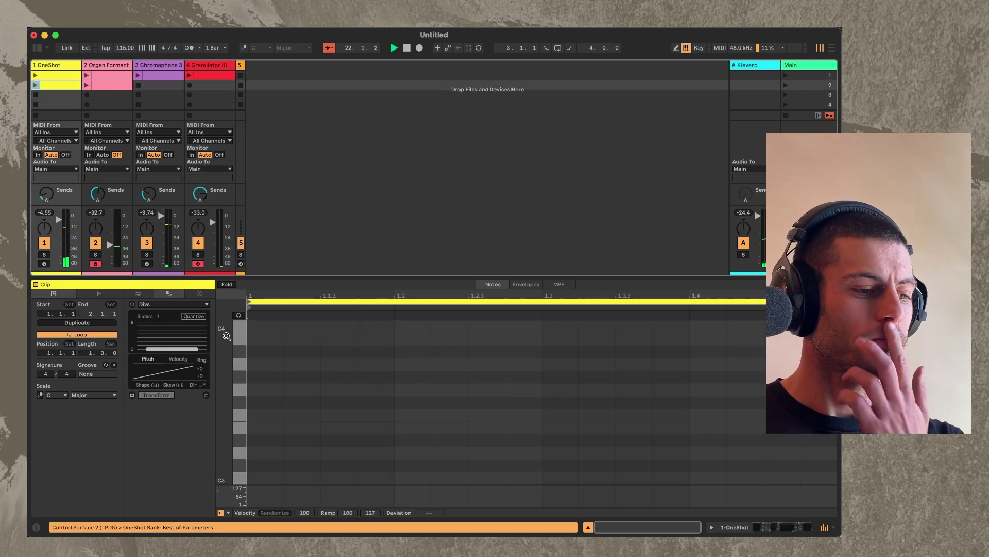
click(90, 353)
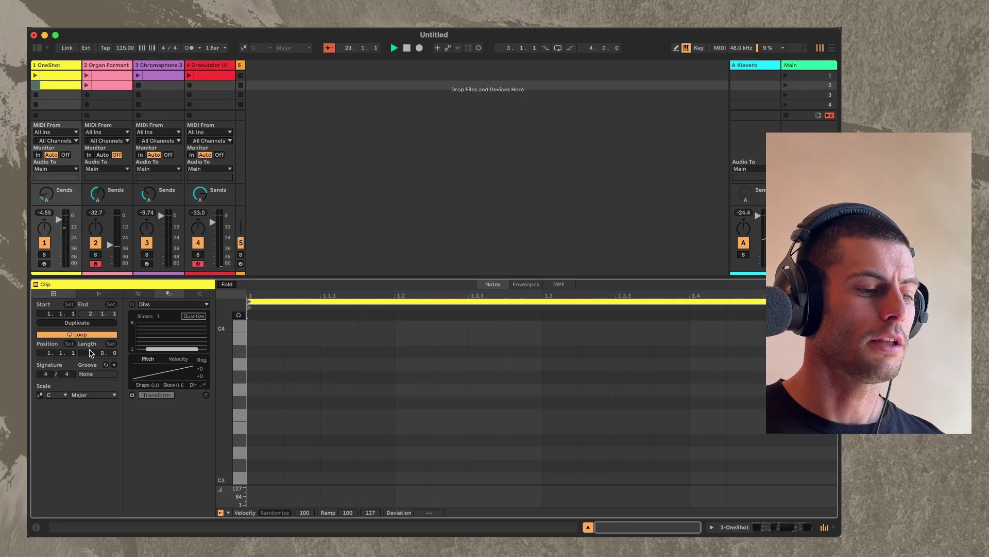
click(211, 293)
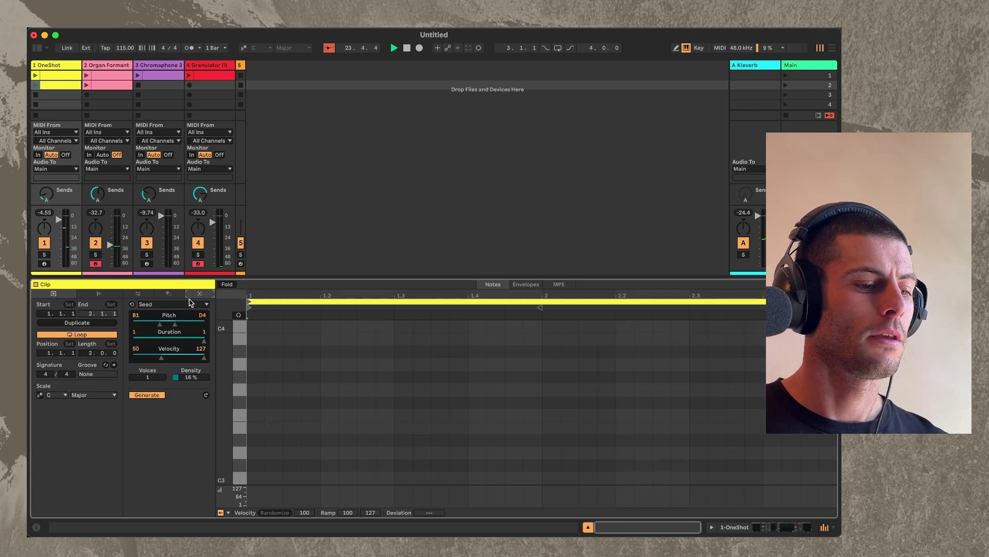
click(172, 305)
click(180, 389)
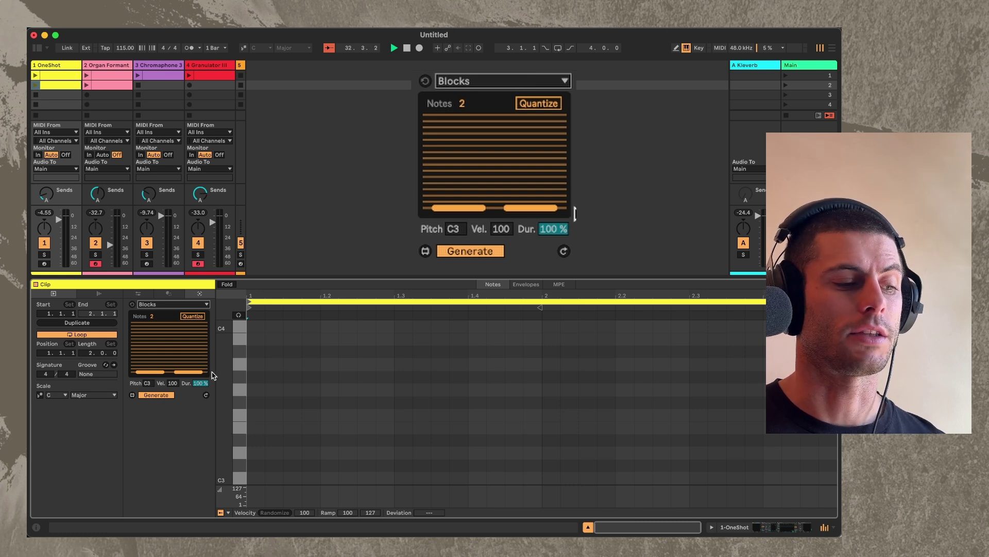
Set Blocks to 8 notes and drag several blocks up to higher rows
click(473, 103)
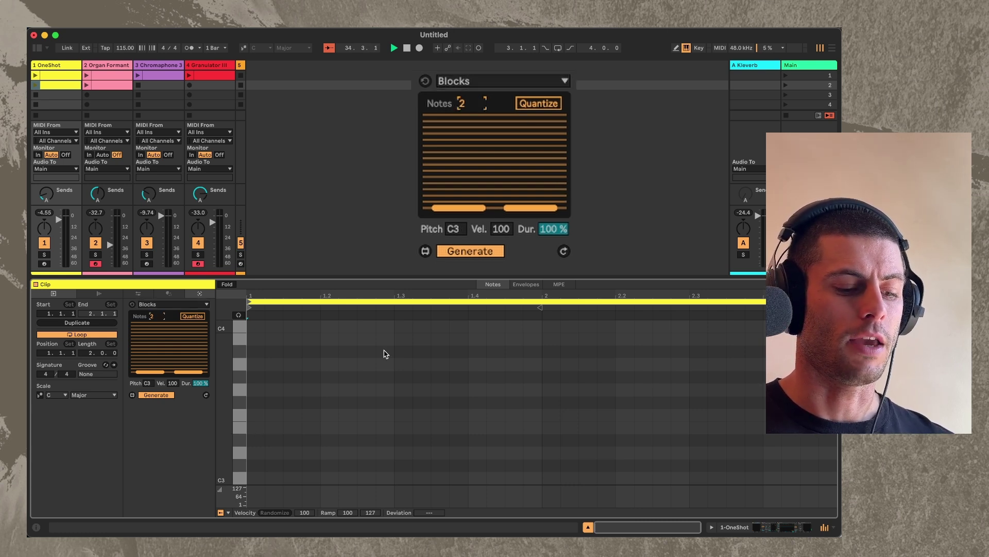
text(8)
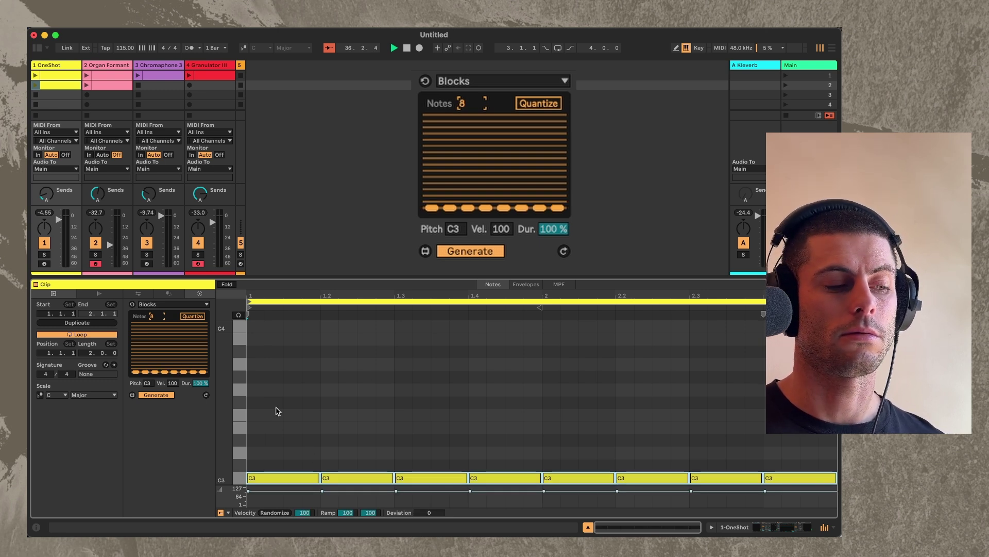
drag(450, 207, 450, 146)
drag(504, 208, 502, 153)
mouse_move(521, 207)
mouse_down()
mouse_move(522, 146)
mouse_move(544, 172)
mouse_up()
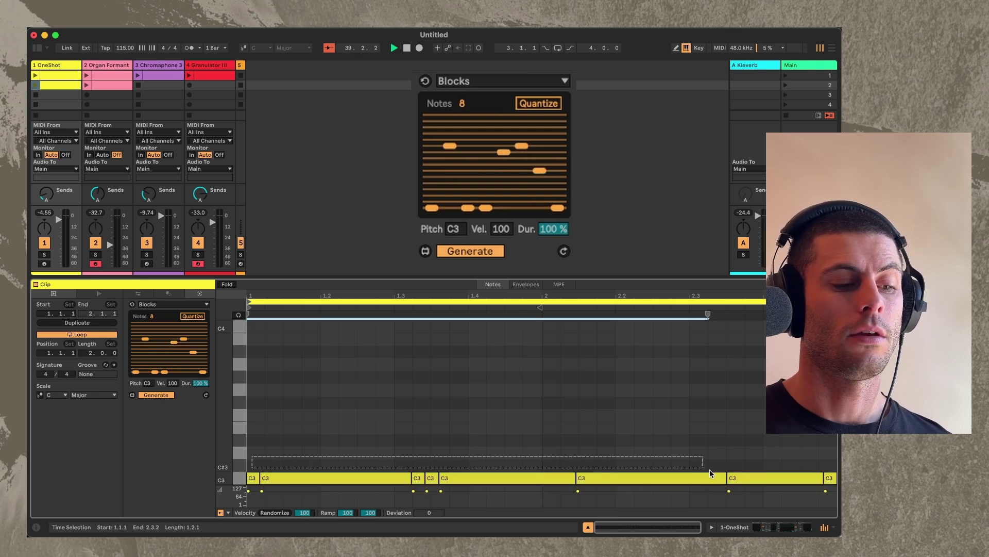
Rearrange the blocks and cut the rhythm to 4 notes with a long second note
click(389, 337)
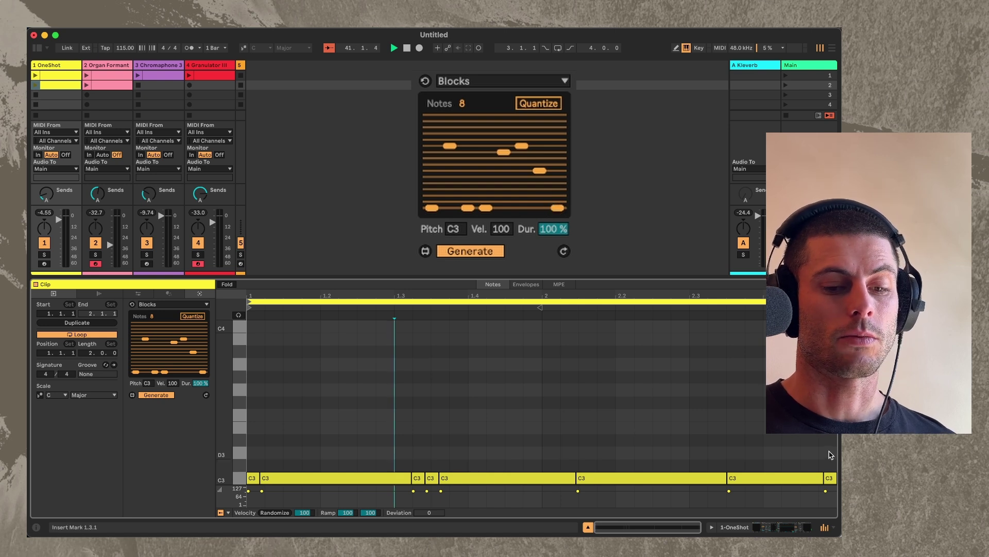
click(830, 477)
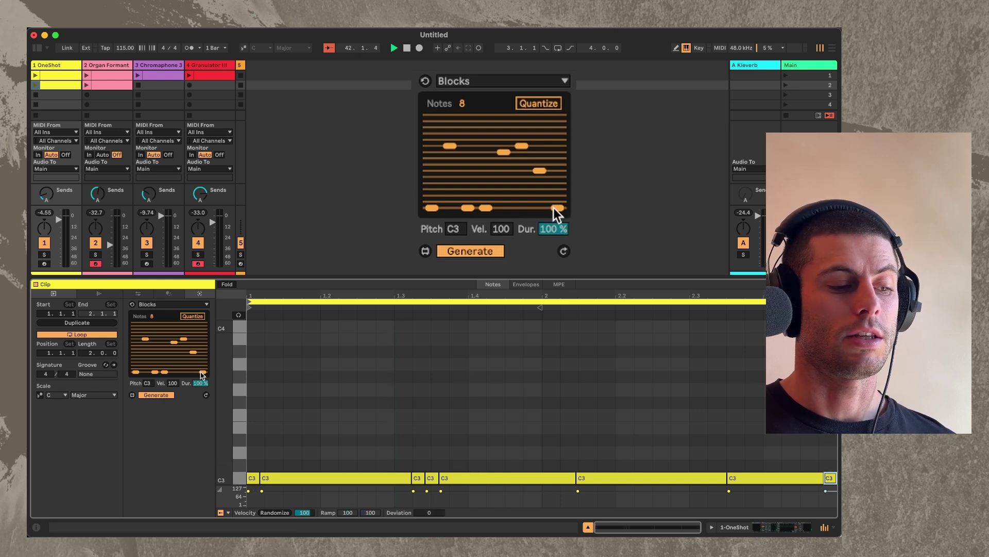
drag(554, 208, 553, 204)
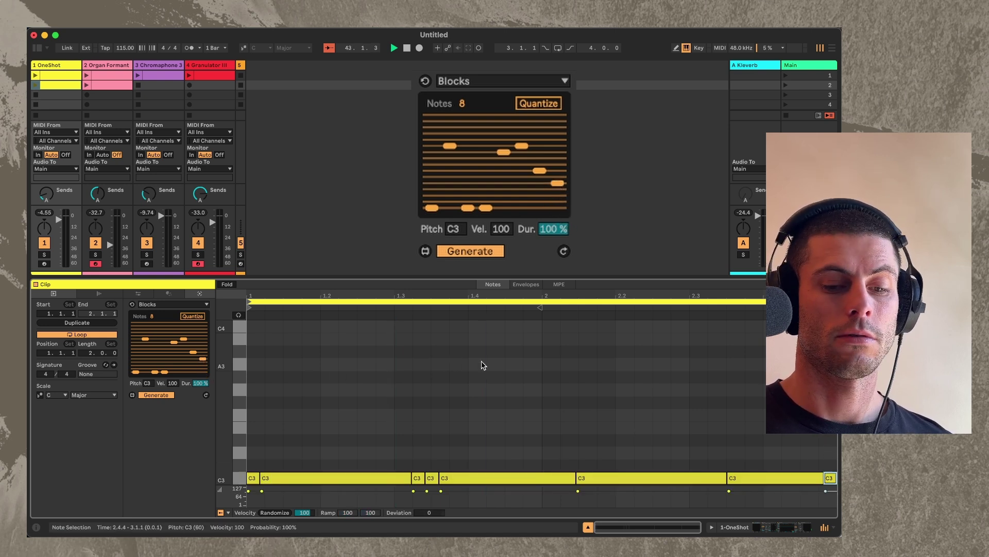
click(472, 392)
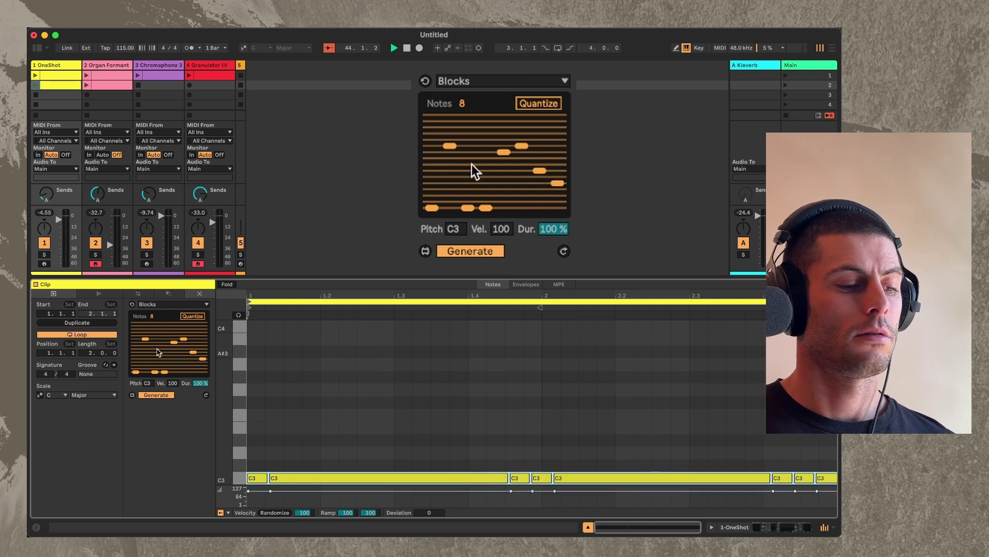
drag(560, 185, 563, 206)
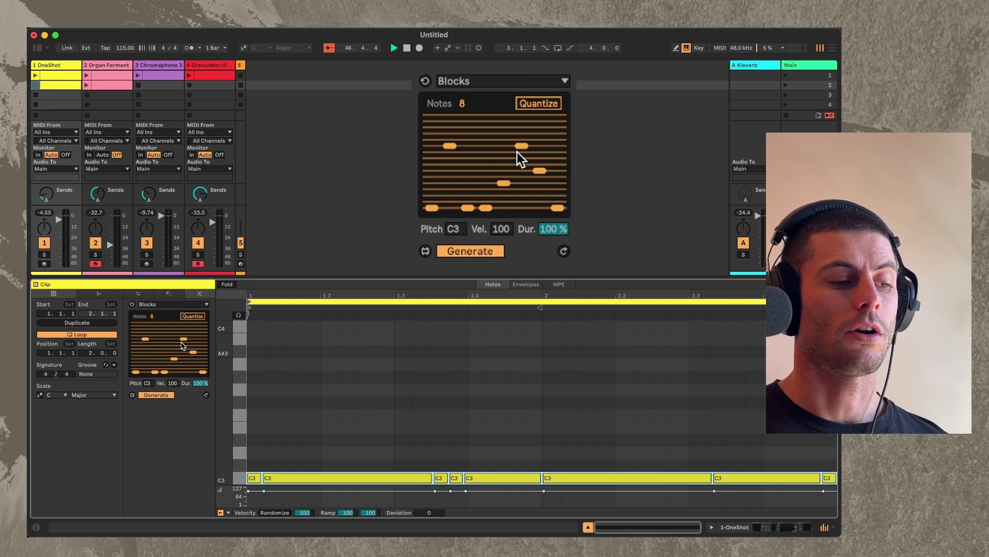
drag(517, 150, 522, 196)
drag(443, 146, 447, 195)
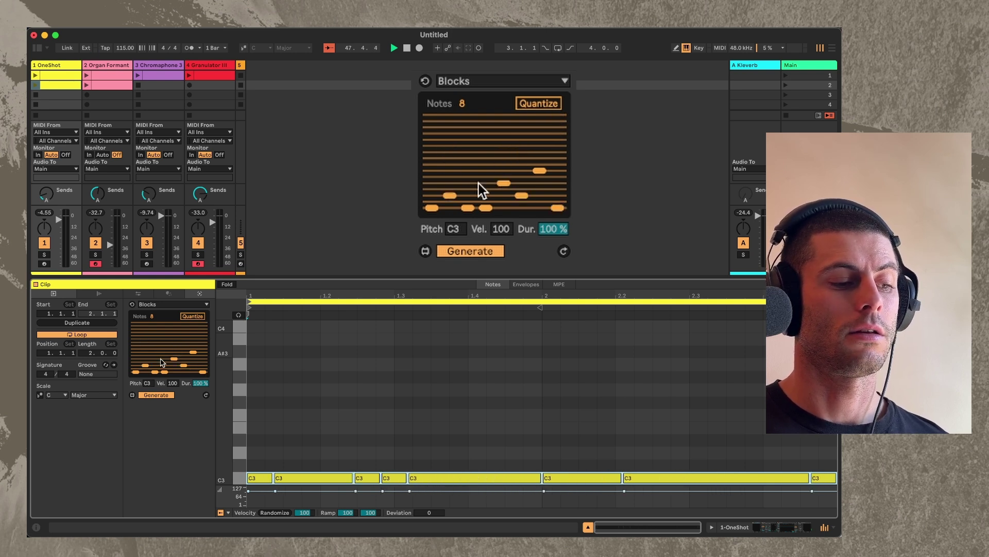
mouse_move(503, 183)
mouse_down()
mouse_move(494, 177)
mouse_move(503, 158)
mouse_up()
drag(477, 107, 475, 189)
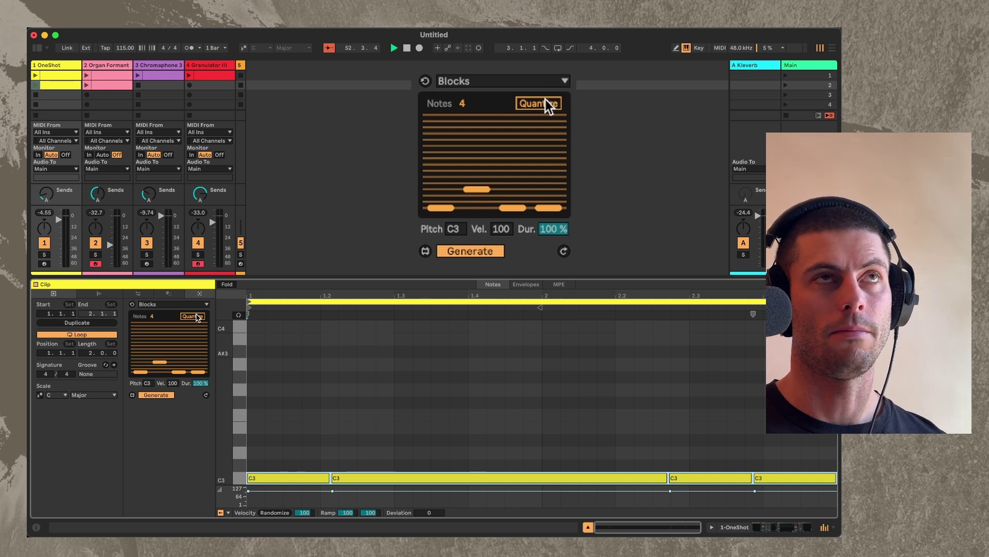
Enable Blocks Quantize and set the piano-roll fixed grid to 1/8
click(197, 317)
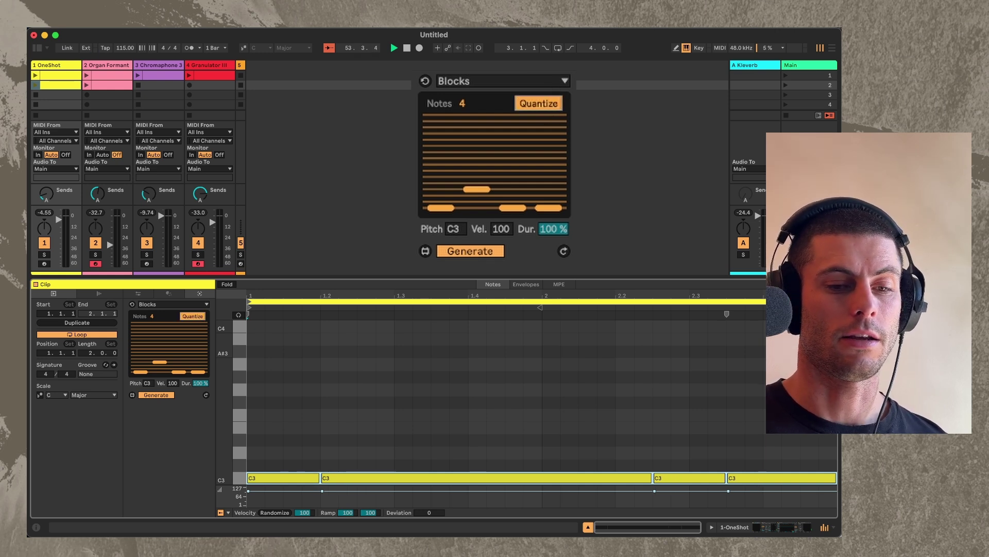
right_click(688, 291)
key(Escape)
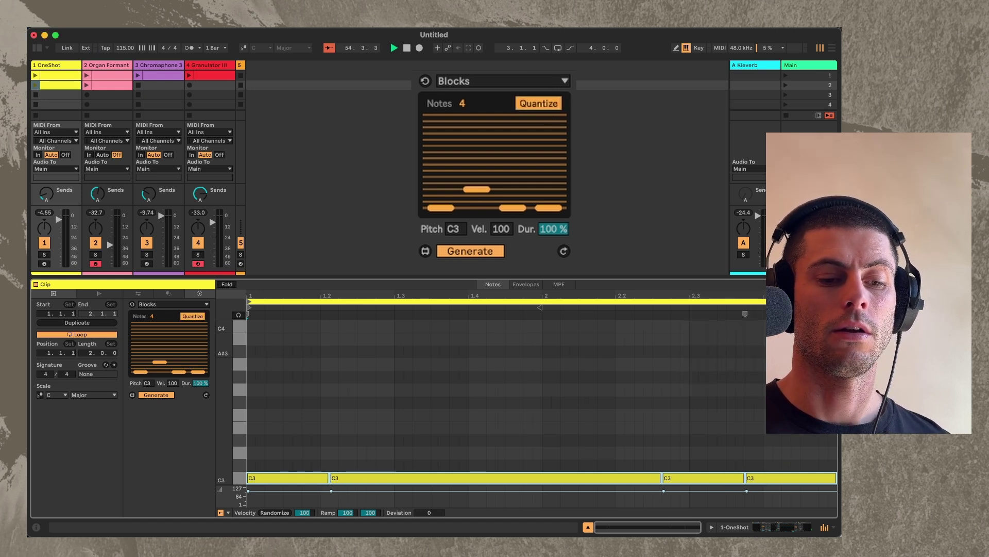
right_click(688, 291)
click(732, 341)
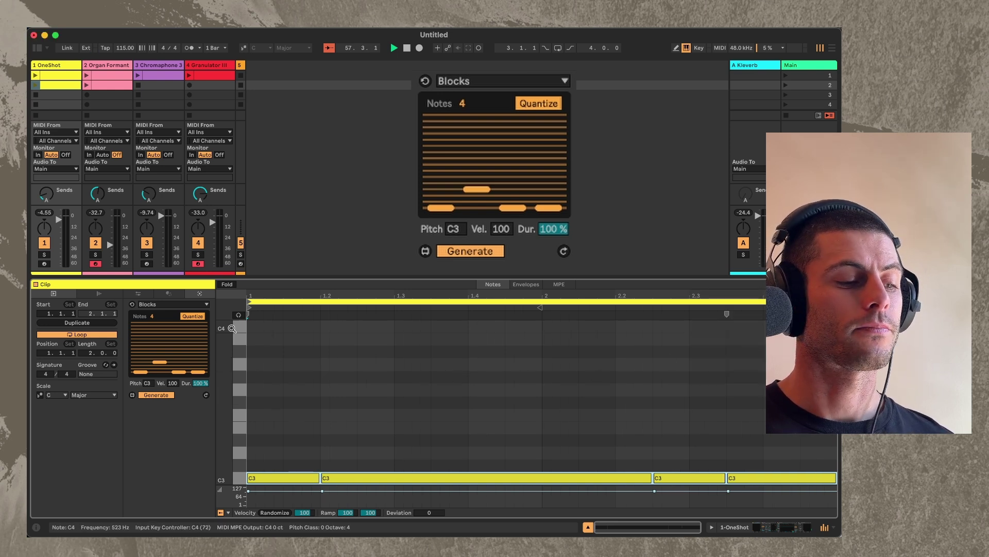
Toggle Quantize, reposition blocks and adjust Dur so the long second note ends near 2.2
click(196, 320)
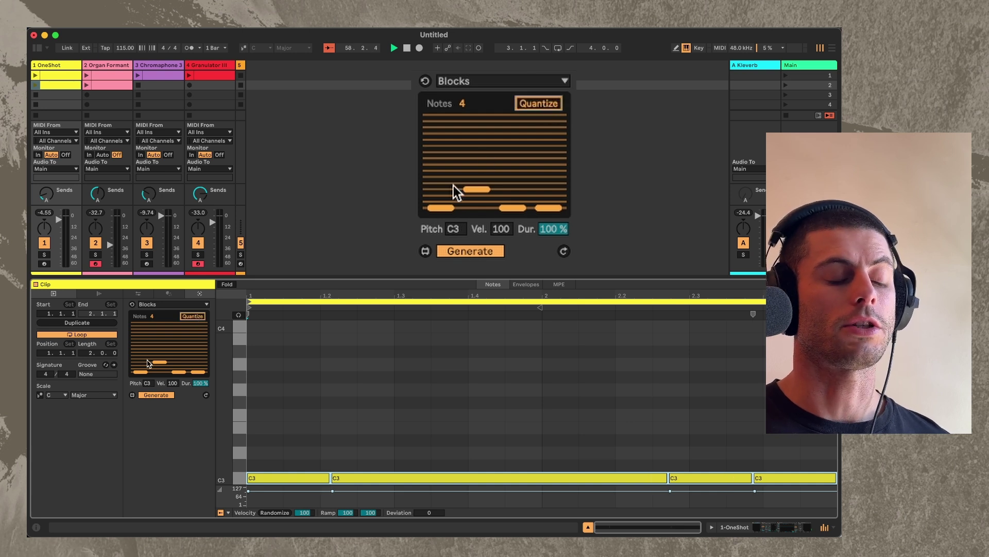
mouse_move(478, 185)
mouse_down()
mouse_move(475, 137)
mouse_move(488, 227)
mouse_move(495, 147)
mouse_move(495, 193)
mouse_move(496, 147)
mouse_move(510, 168)
mouse_move(505, 208)
mouse_up()
mouse_move(478, 159)
mouse_down()
mouse_move(472, 123)
mouse_move(470, 151)
mouse_up()
mouse_move(554, 230)
mouse_down()
mouse_move(555, 273)
mouse_move(554, 229)
mouse_up()
drag(479, 147, 479, 194)
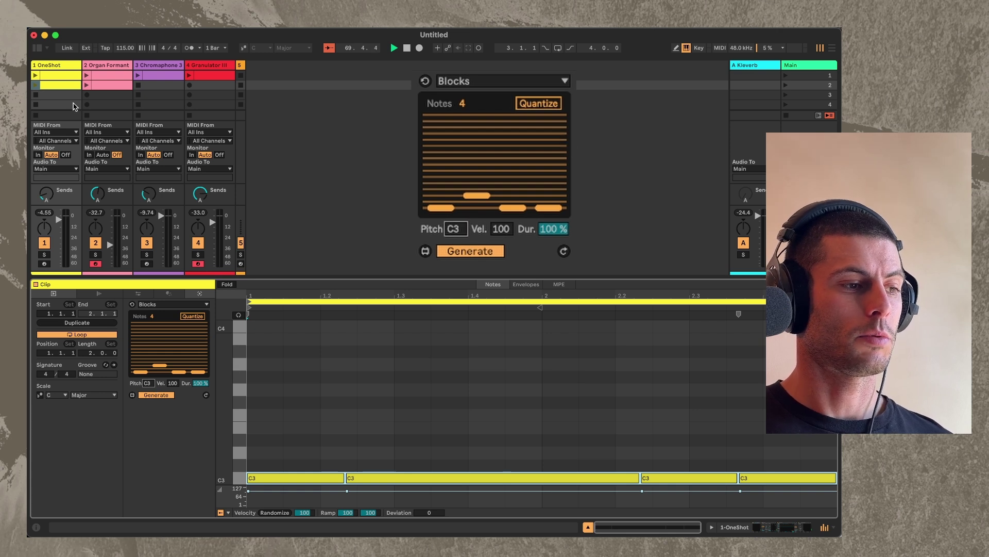
Reselect the four-note clip, move its notes to C1, and launch it
click(50, 76)
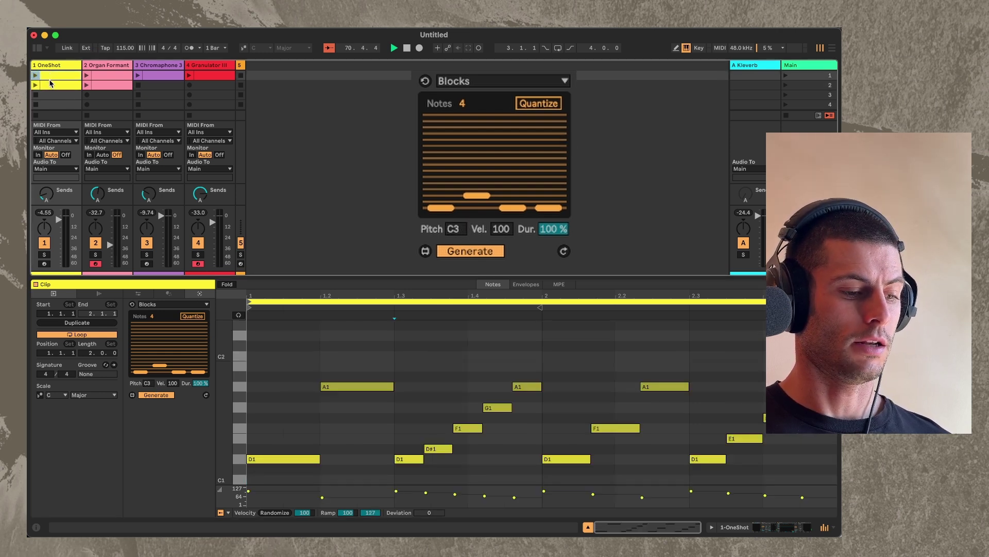
click(50, 86)
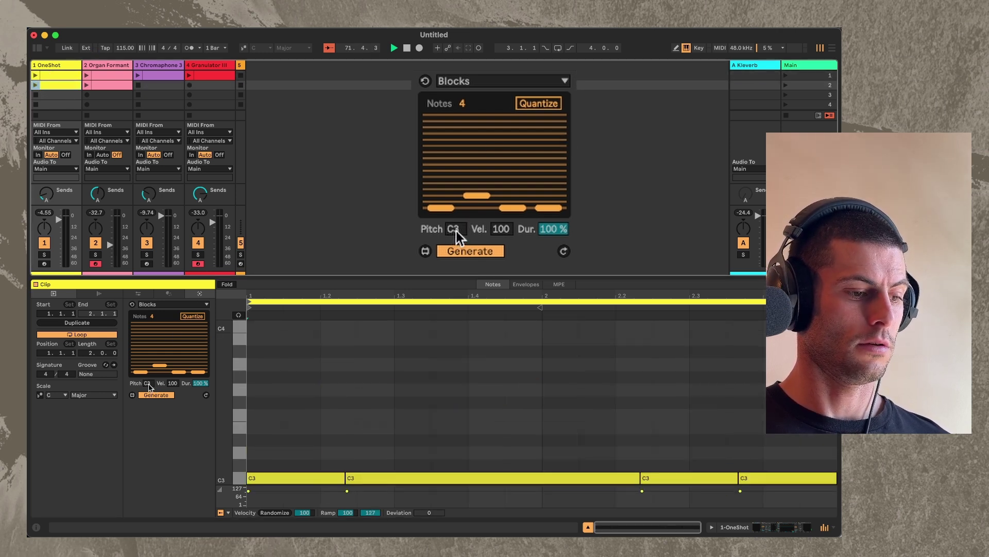
key(Return)
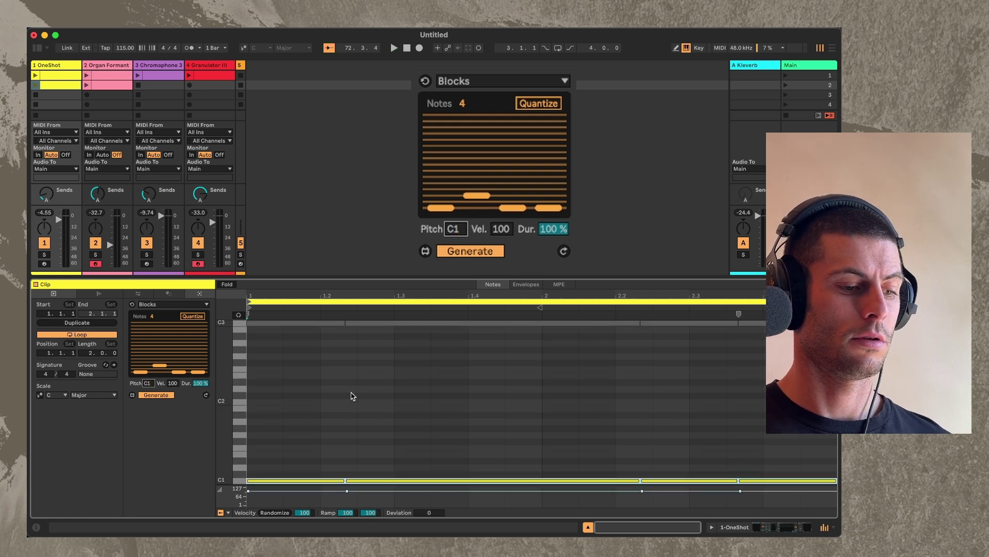
click(36, 85)
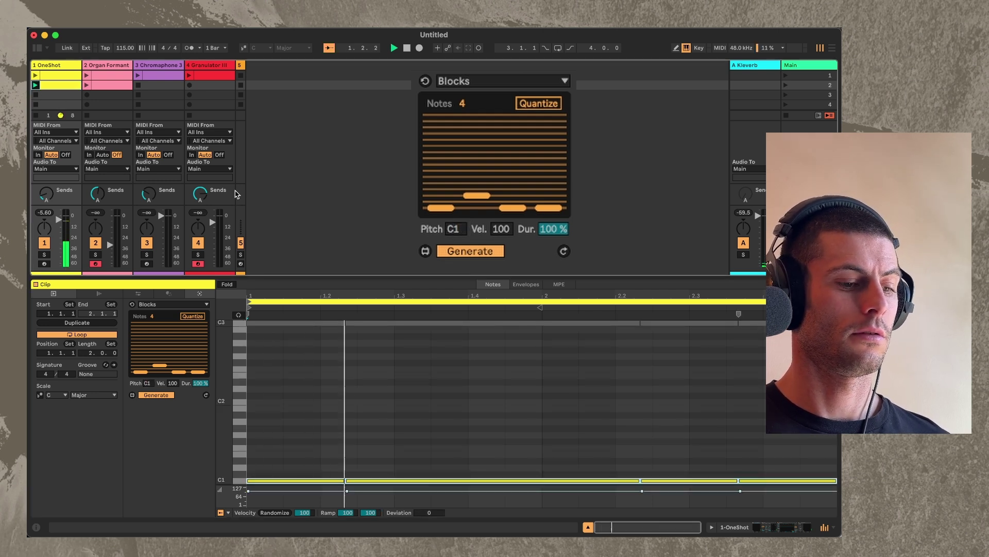
Raise the Blocks pitch to C#1, then D1, and show the OneShot track's devices
click(447, 231)
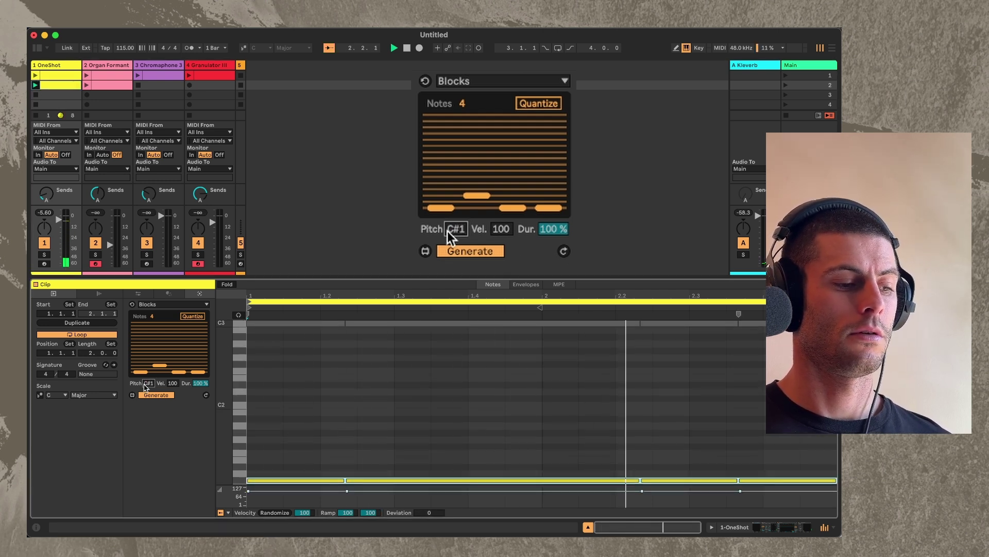
text(c#1)
key(Return)
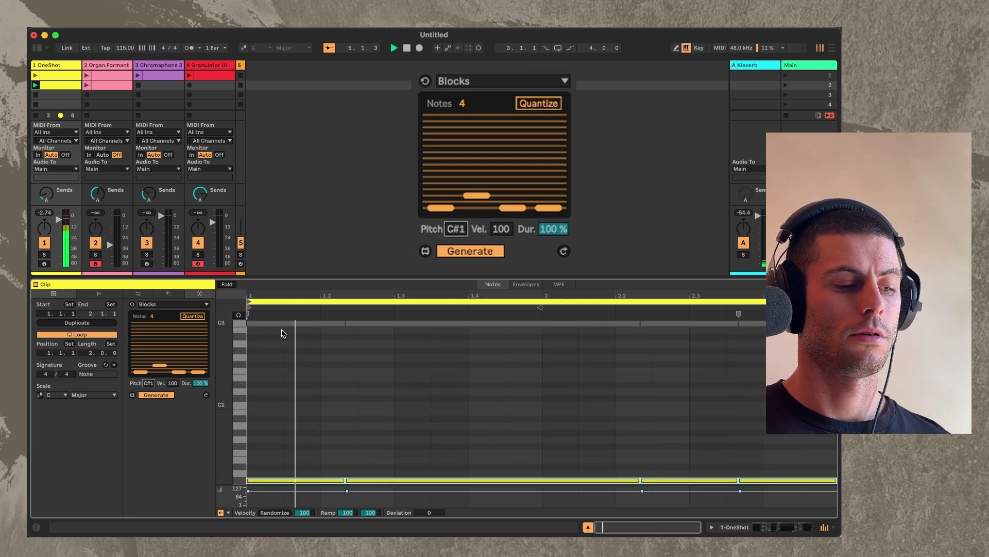
key(Up)
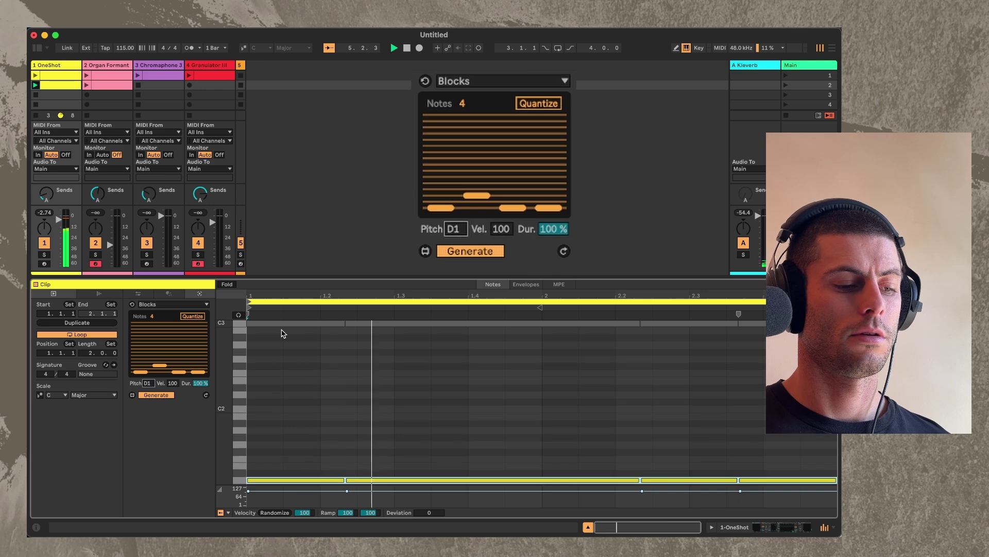
click(65, 64)
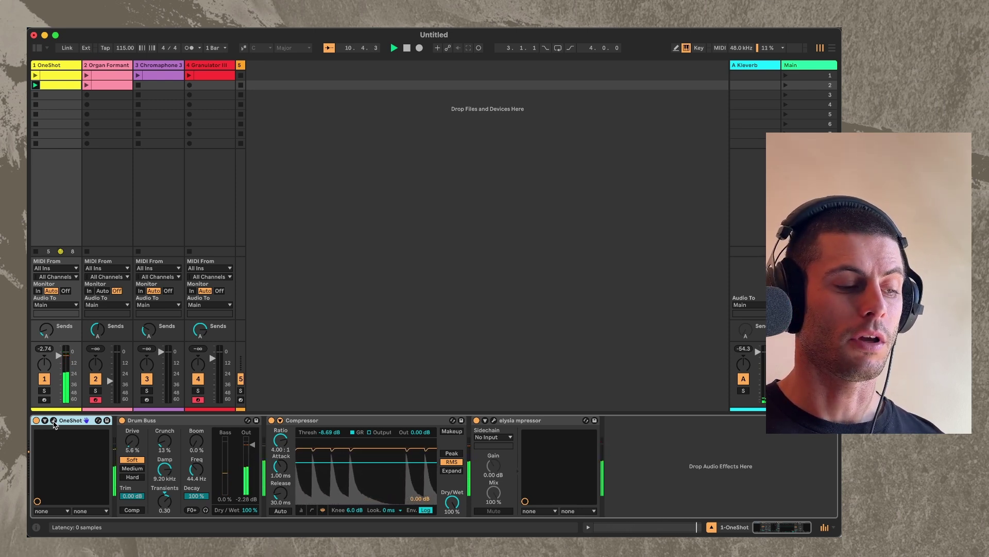
click(53, 420)
drag(295, 41, 559, 41)
drag(333, 41, 194, 41)
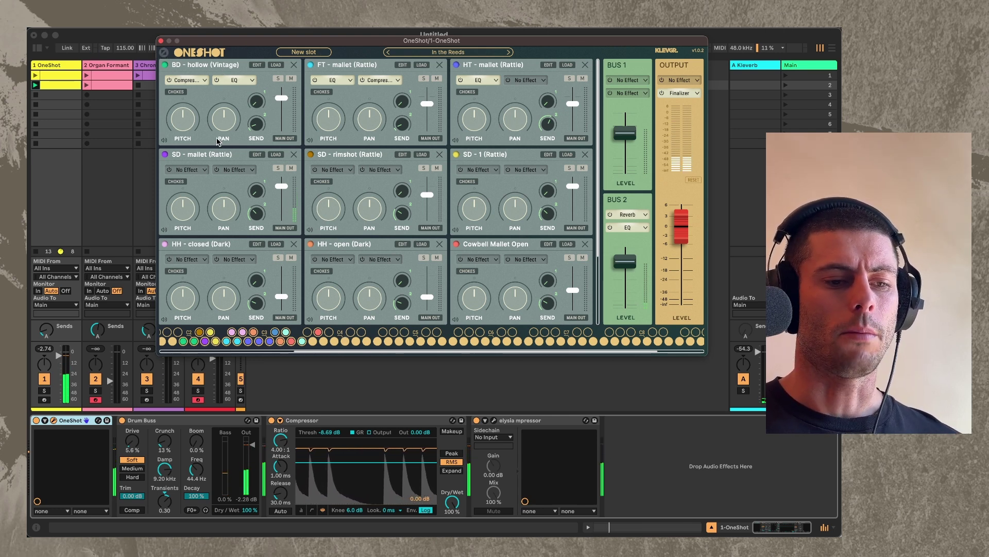
click(161, 41)
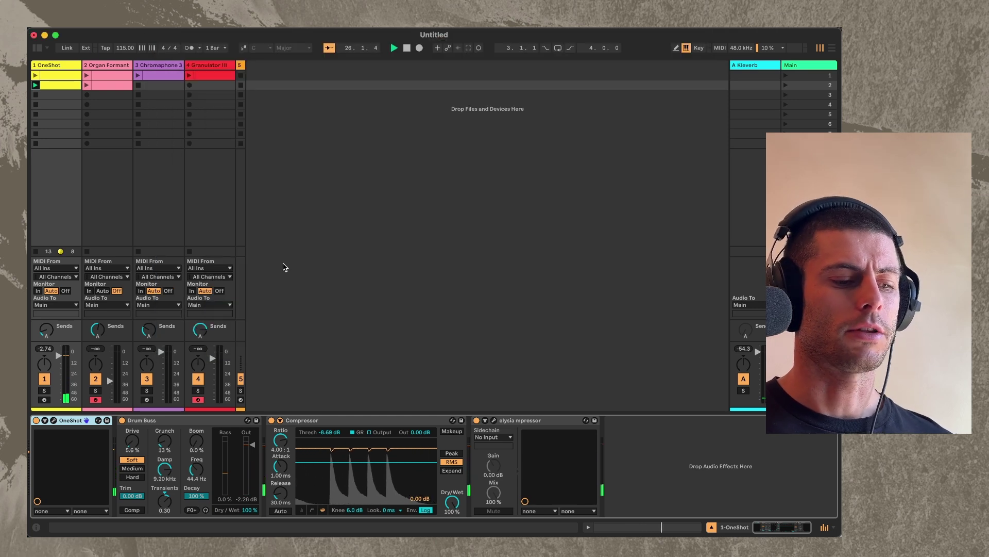
Open the OneShot clip, undo back from the C3 notes, and regenerate its Blocks rhythm on D1
double_click(50, 86)
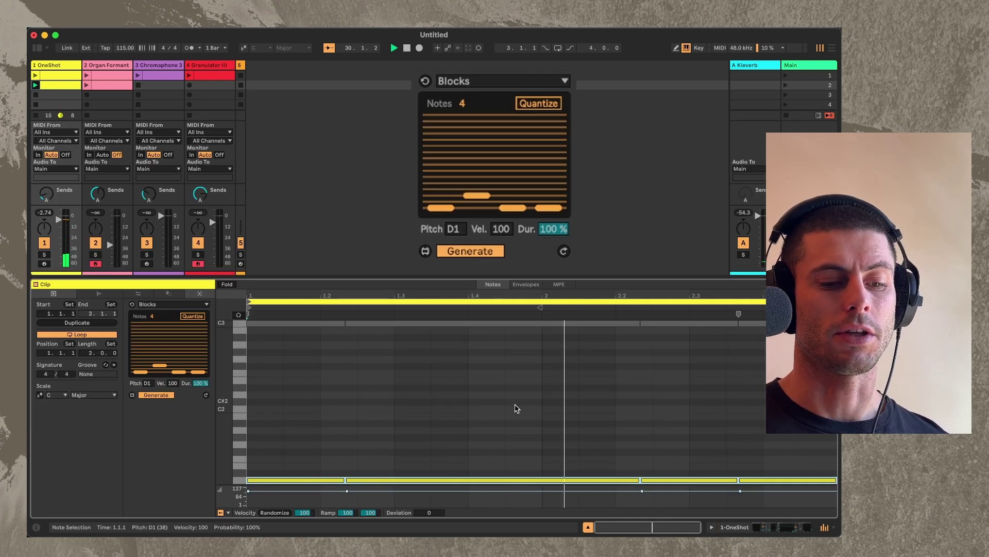
click(168, 294)
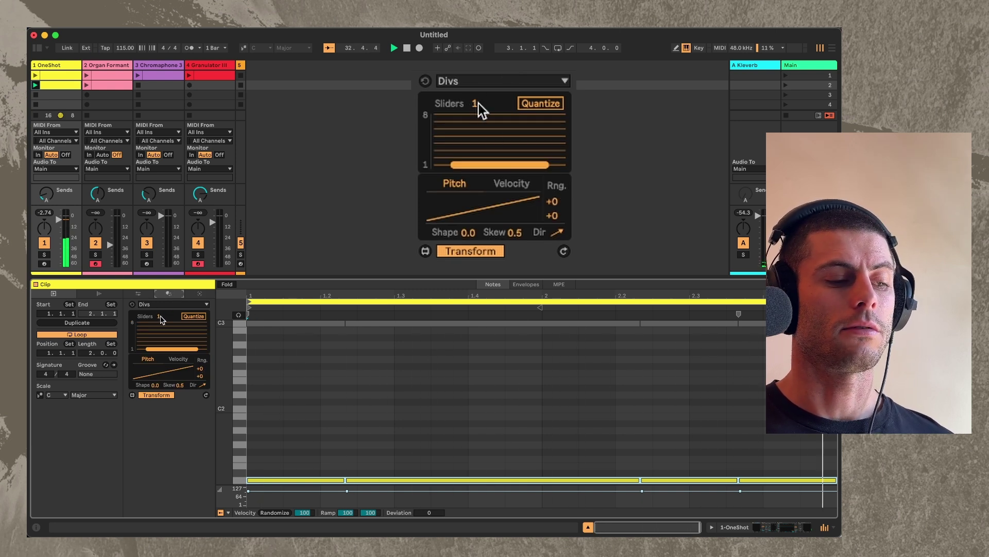
scroll(307, 458, down, 2)
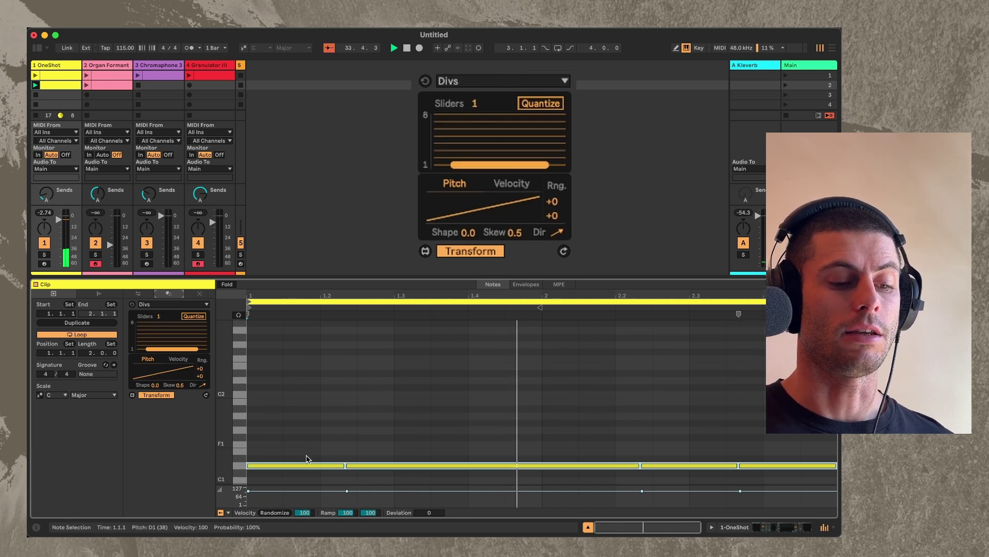
scroll(307, 458, down, 1)
click(225, 284)
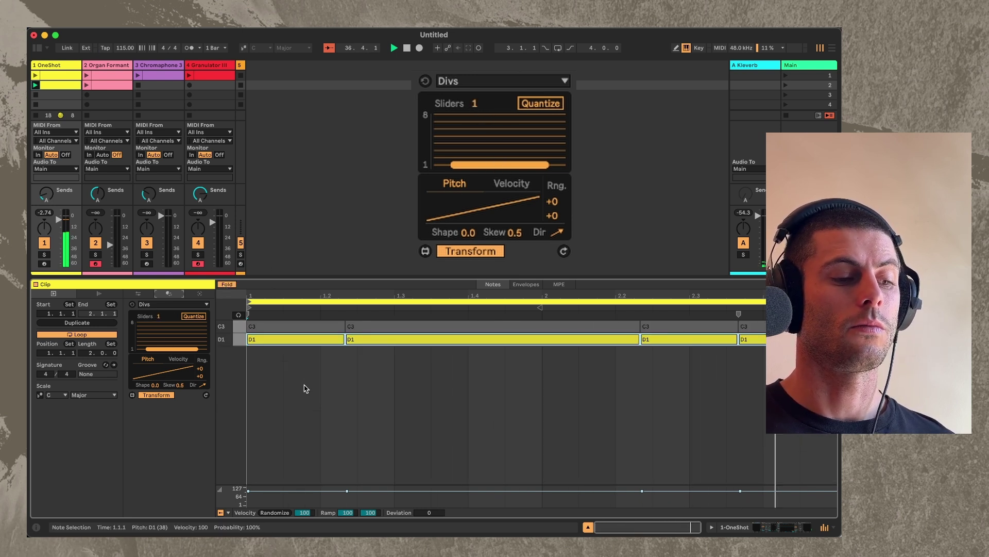
key(super+z)
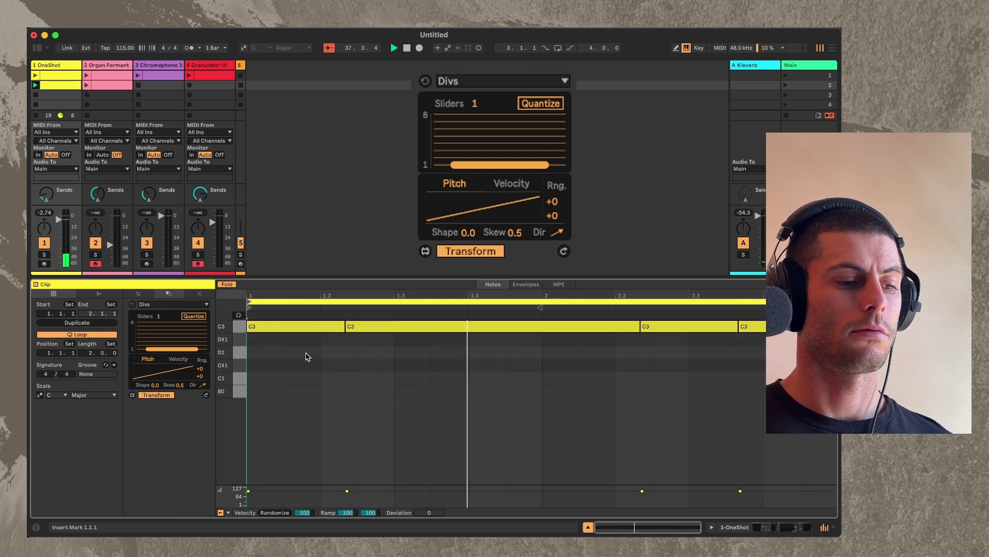
click(198, 294)
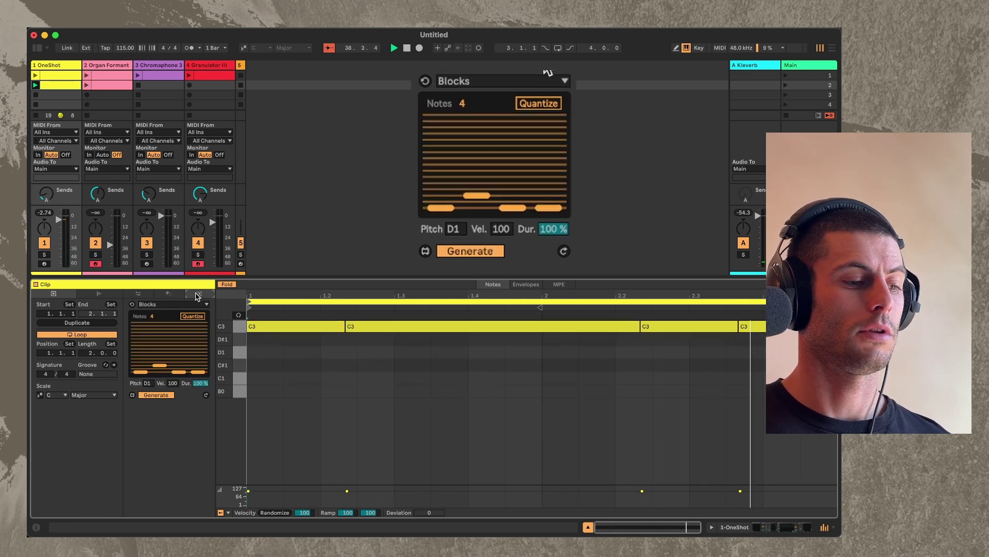
click(206, 395)
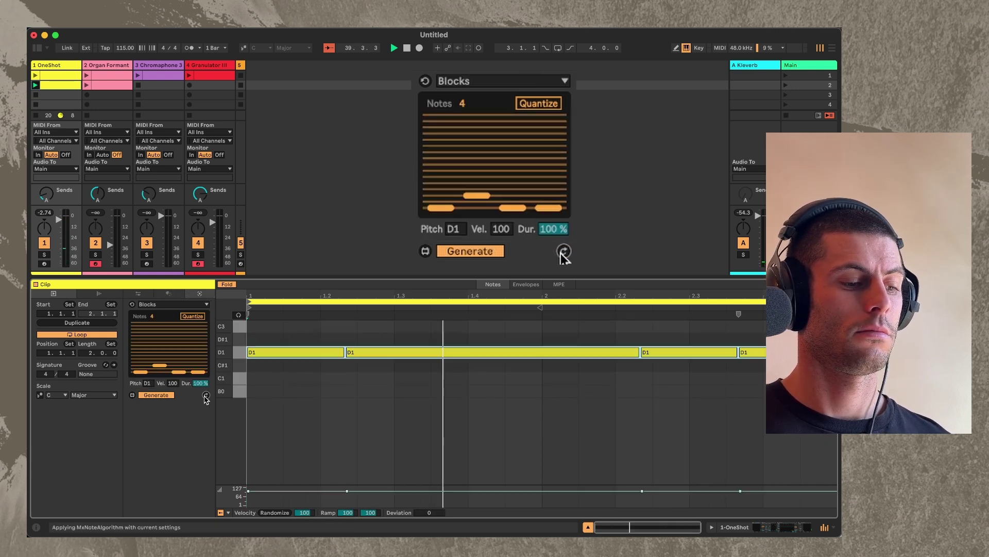
Try Divs subdivisions and quantize, then set the single division slider one level lower
click(168, 293)
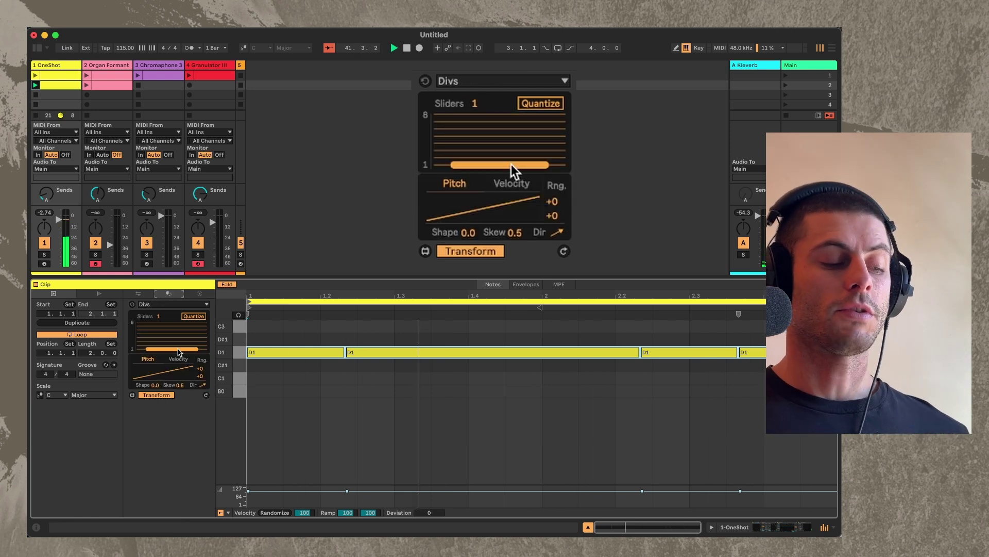
drag(179, 352, 170, 341)
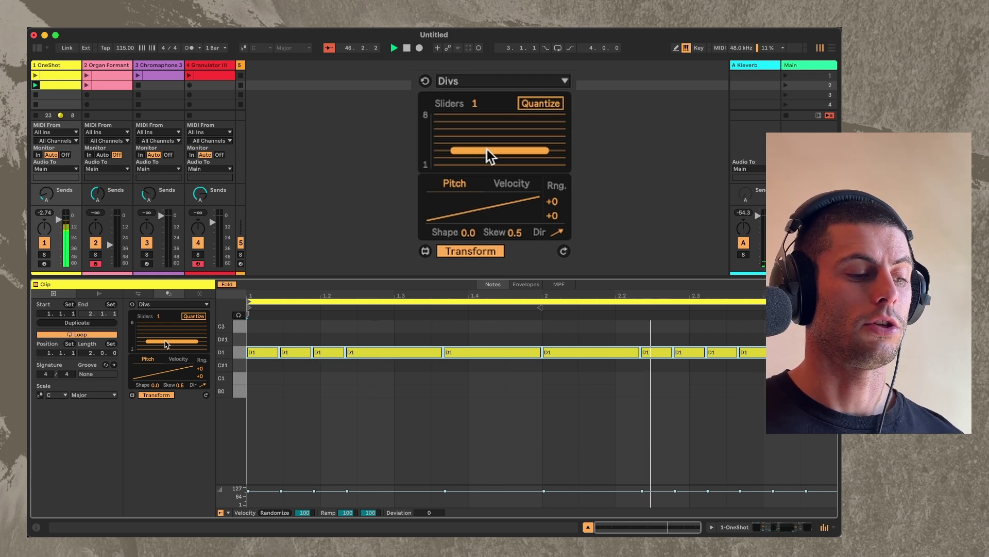
drag(164, 341, 165, 366)
mouse_move(478, 161)
mouse_down()
mouse_move(484, 137)
mouse_move(480, 164)
mouse_move(493, 150)
mouse_up()
click(533, 103)
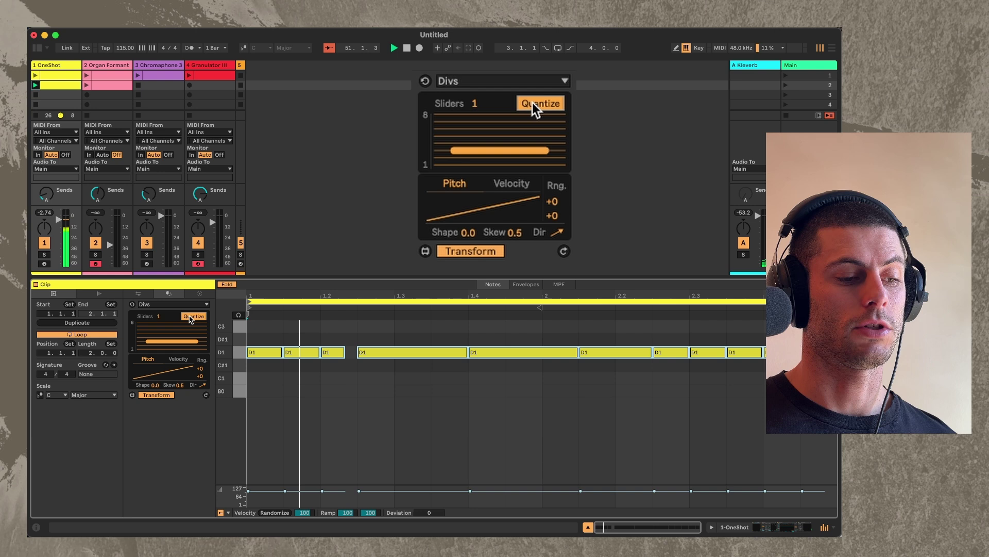
click(480, 157)
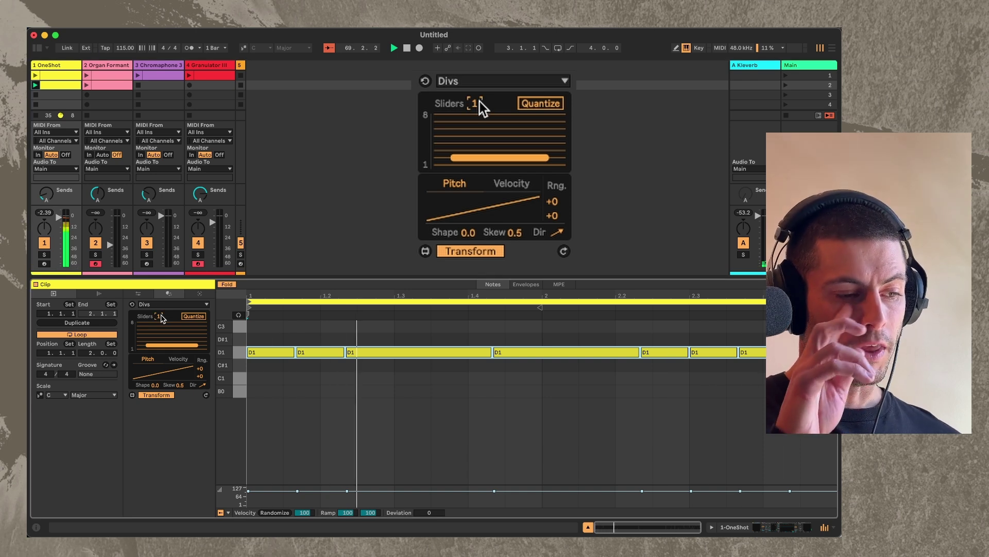
Split Divs into two sliders, the first at level 1 and the second at level 2
drag(480, 101, 480, 96)
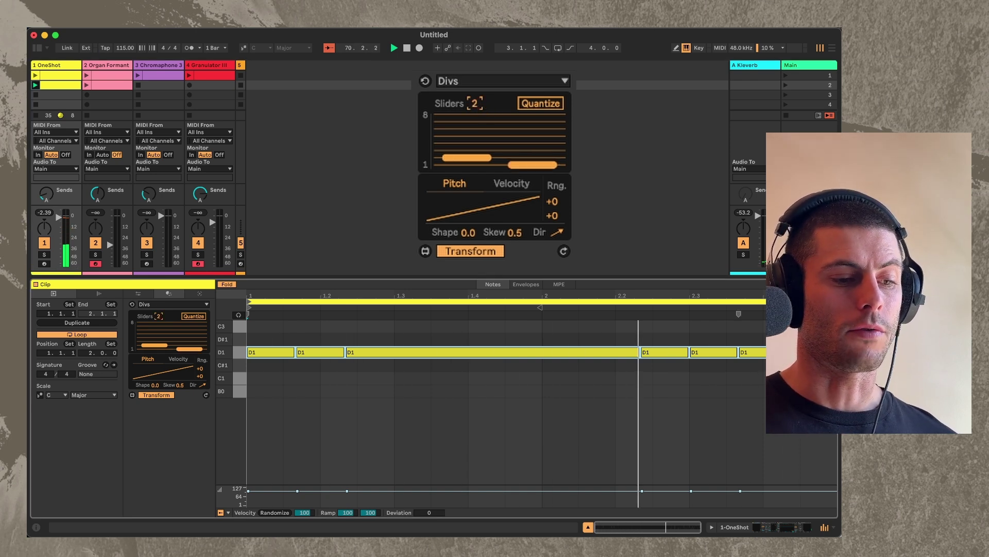
click(474, 168)
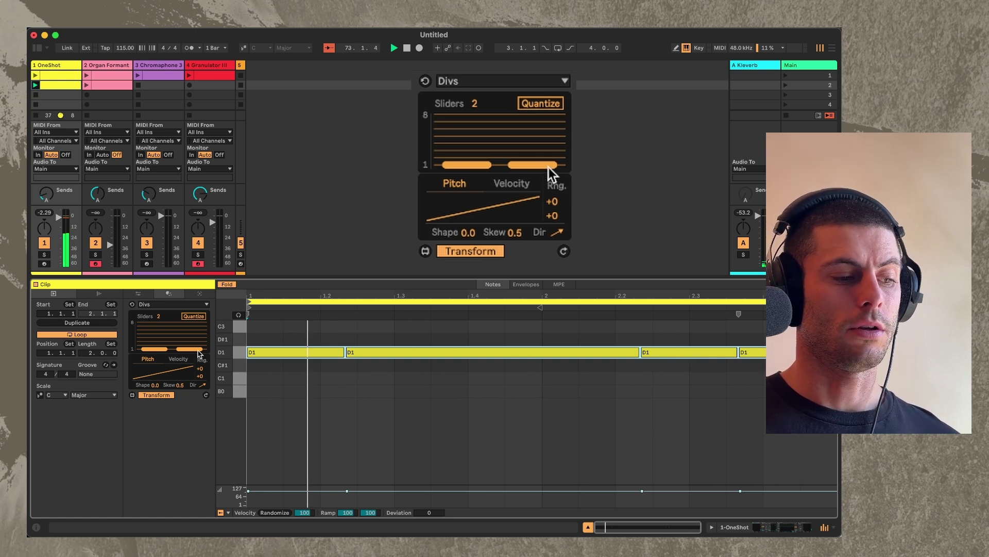
click(527, 153)
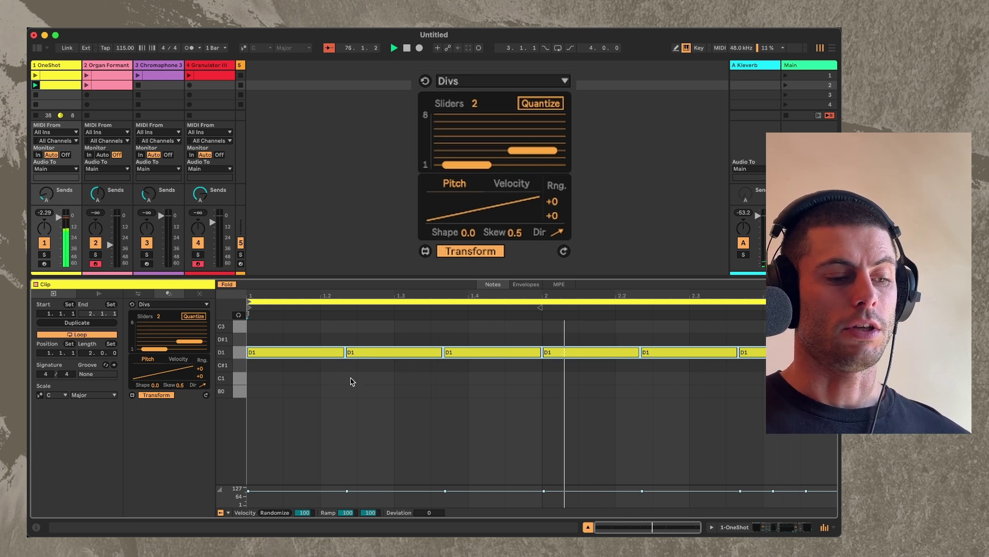
Select the rightmost D1 note and raise the Divs pitch range to +3
drag(363, 387, 613, 346)
click(755, 352)
click(561, 201)
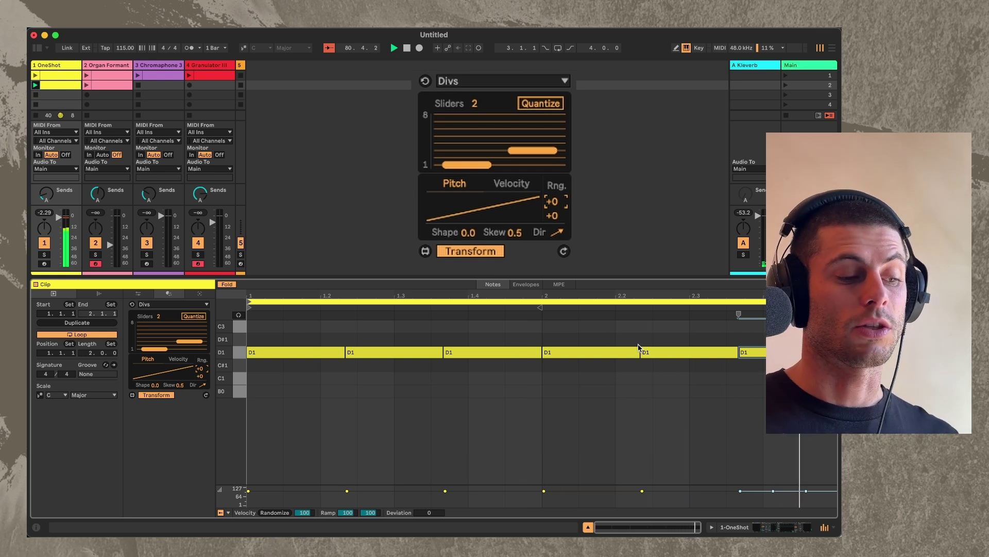
key(Up)
key(Up)
key(Up)
Apply Divs with pitch range +3, spreading the notes onto E1 and F#1
click(640, 349)
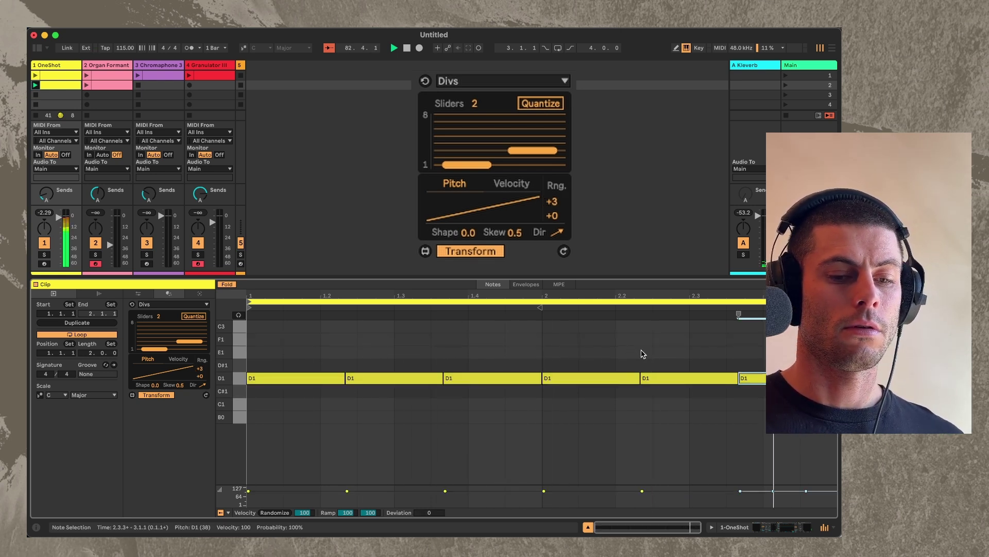
click(467, 329)
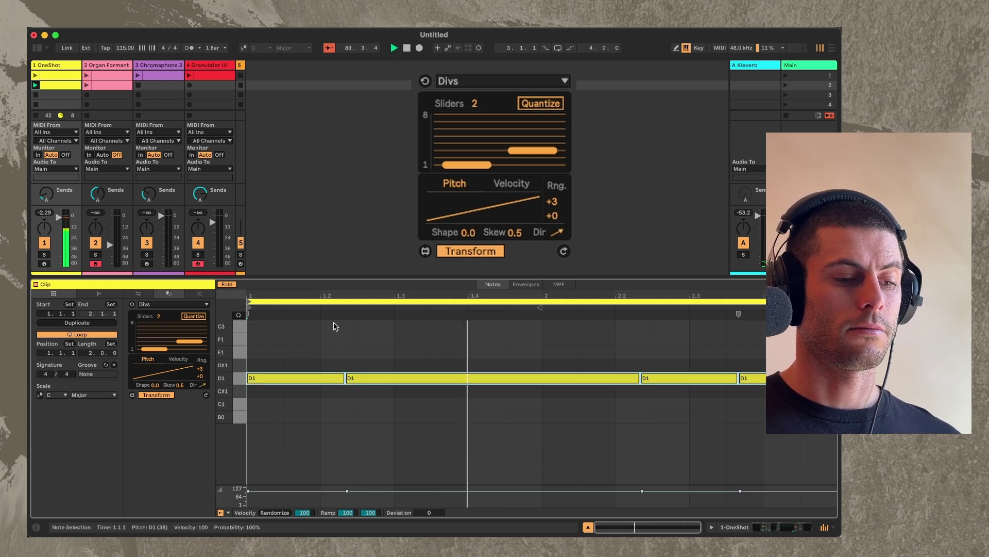
click(555, 202)
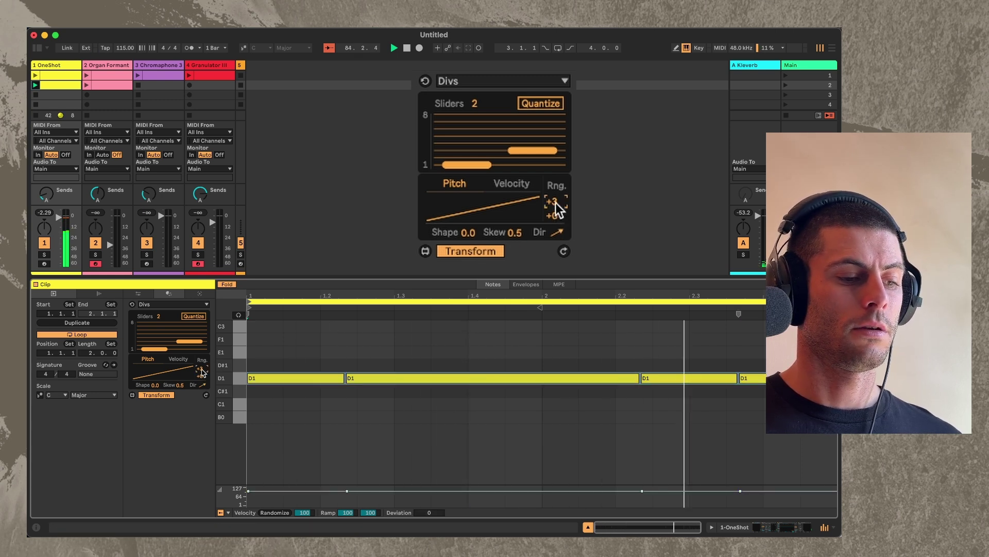
click(395, 361)
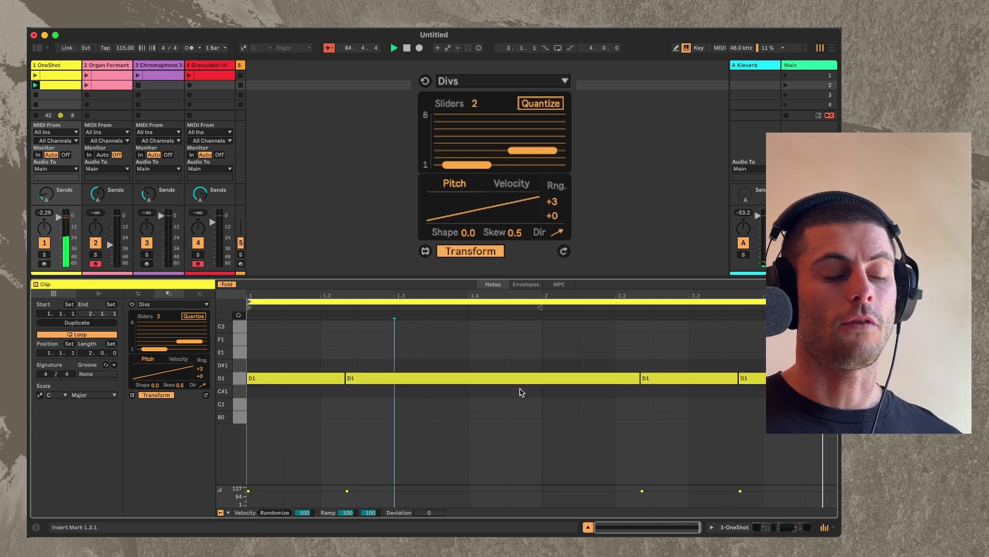
click(552, 201)
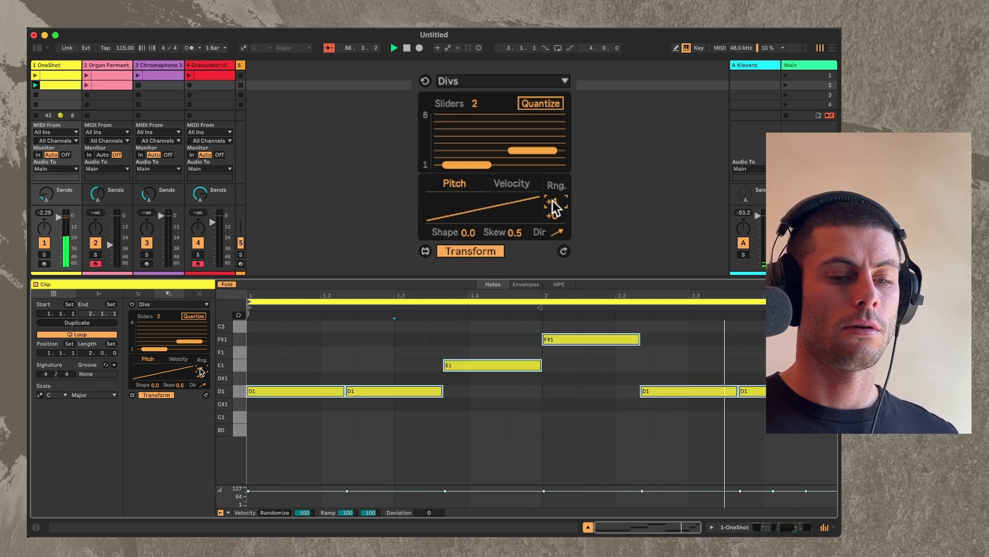
scroll(553, 200, up, 1)
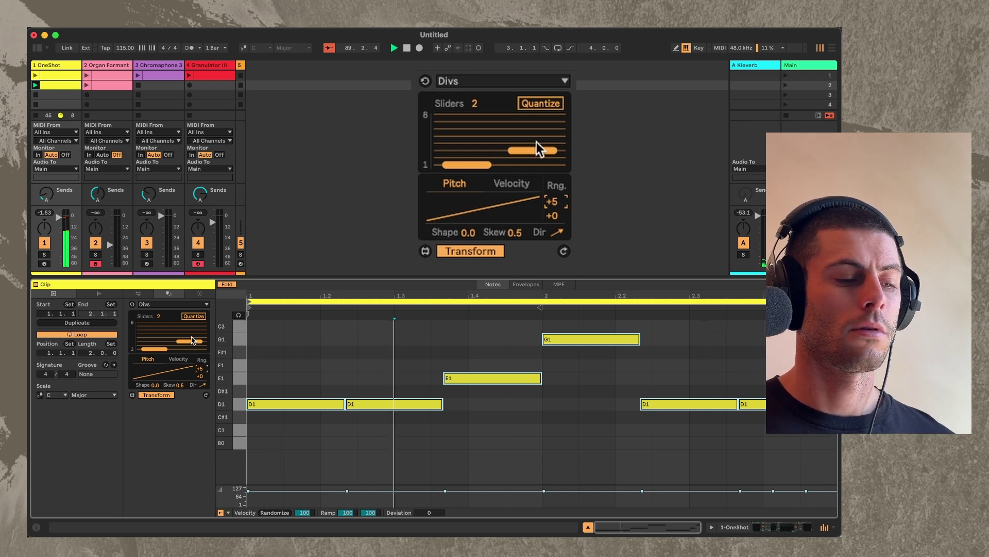
Add a third Divs section, undo back to plain D1, and generate four new Blocks notes
drag(474, 105, 474, 98)
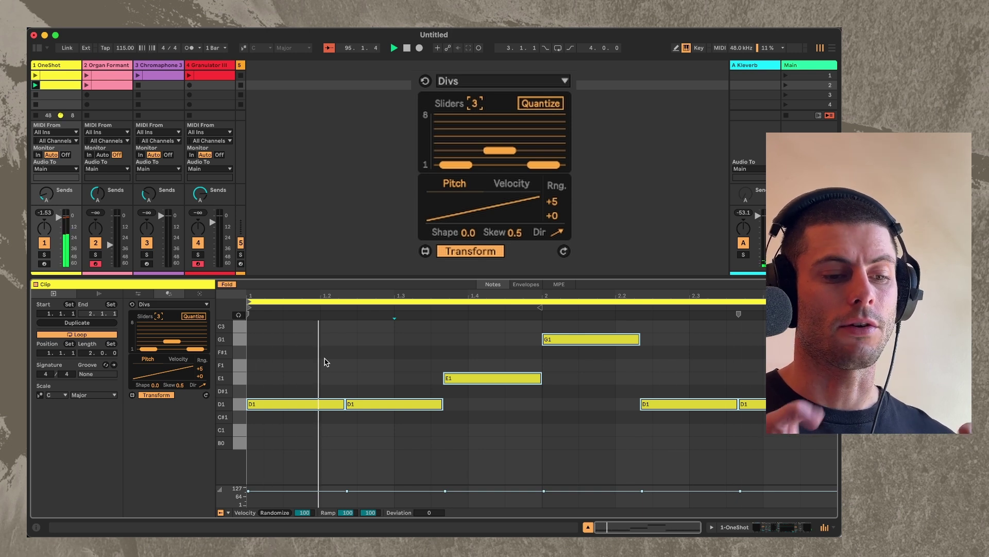
click(325, 361)
key(super+z)
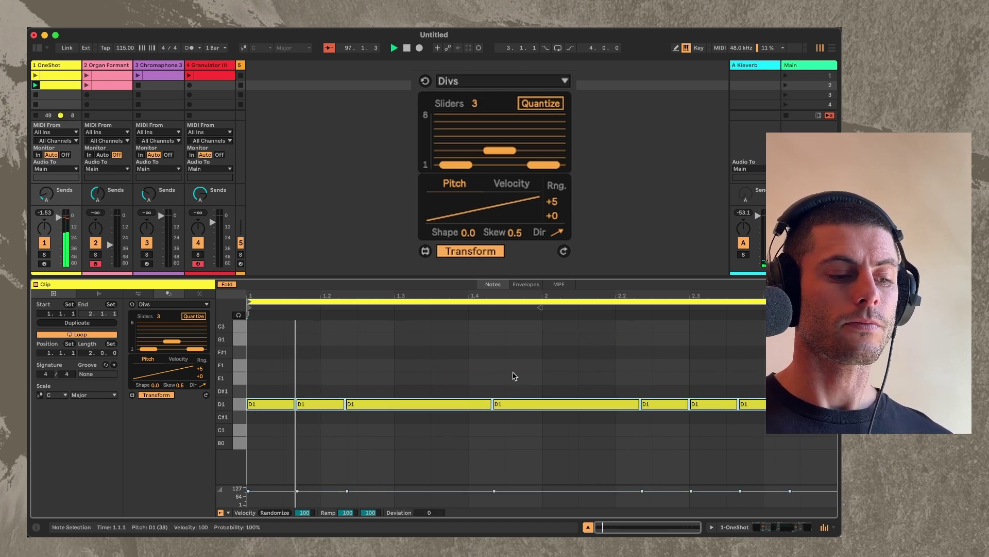
click(200, 293)
click(206, 395)
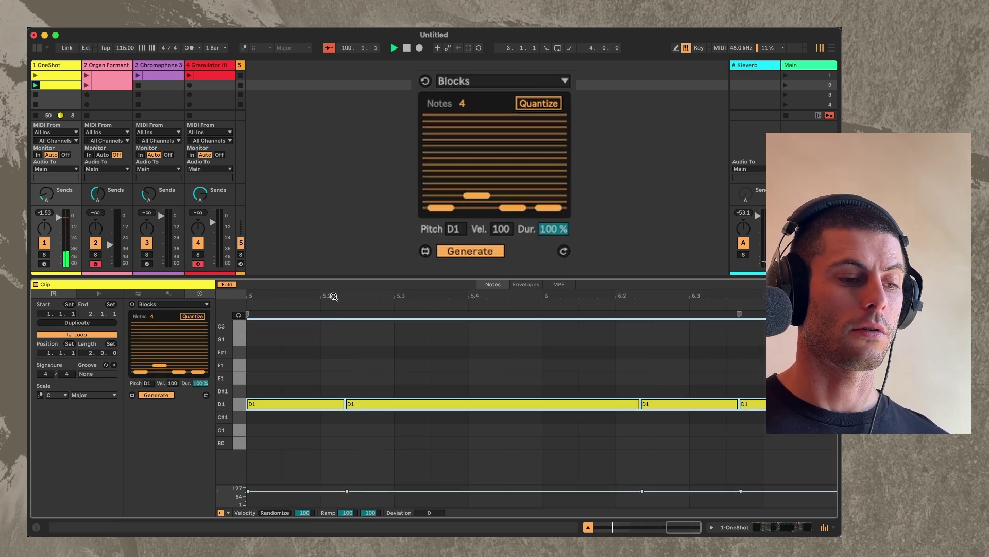
Extend the OneShot clip's loop to six bars, ending at bar 7
double_click(340, 292)
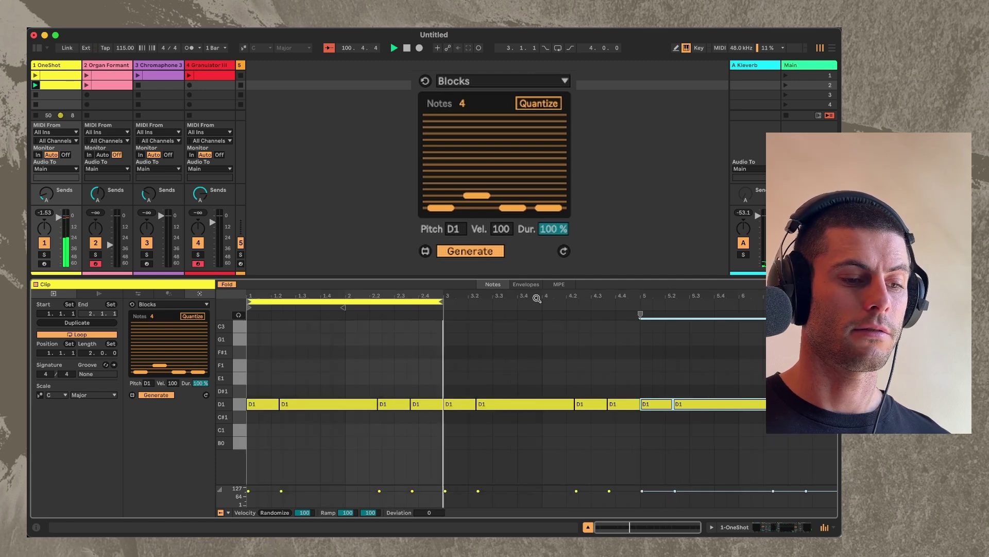
drag(441, 304, 838, 304)
click(395, 383)
Apply three-section Divs with pitch range +5, splitting notes across D1, E1 and G1
click(168, 293)
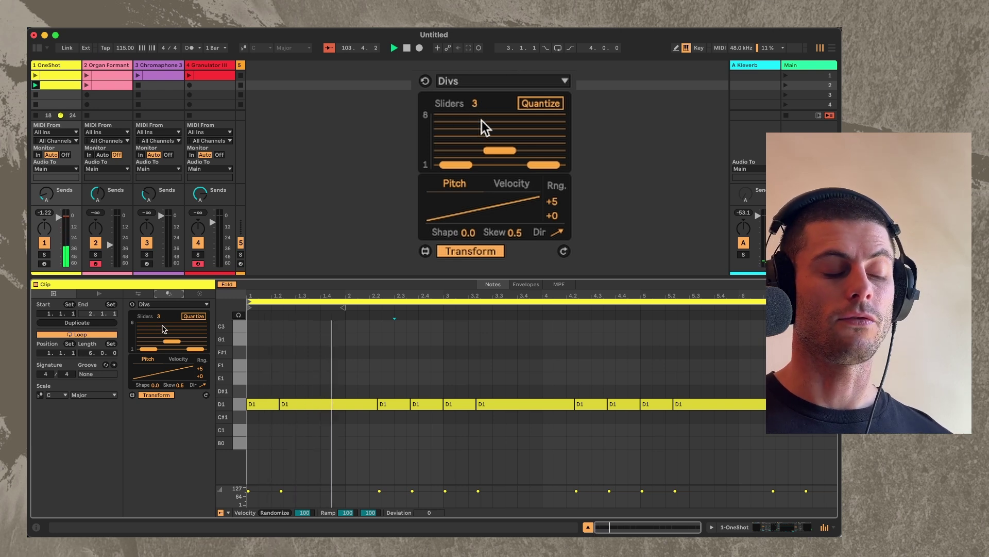
click(505, 150)
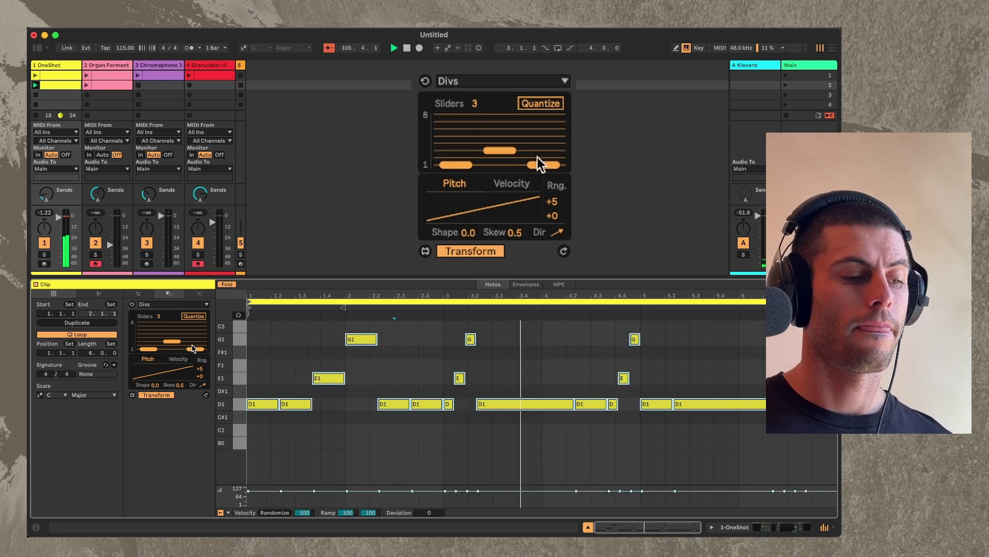
drag(447, 163, 448, 156)
mouse_move(544, 164)
mouse_down()
mouse_move(528, 129)
mouse_move(539, 153)
mouse_up()
click(517, 182)
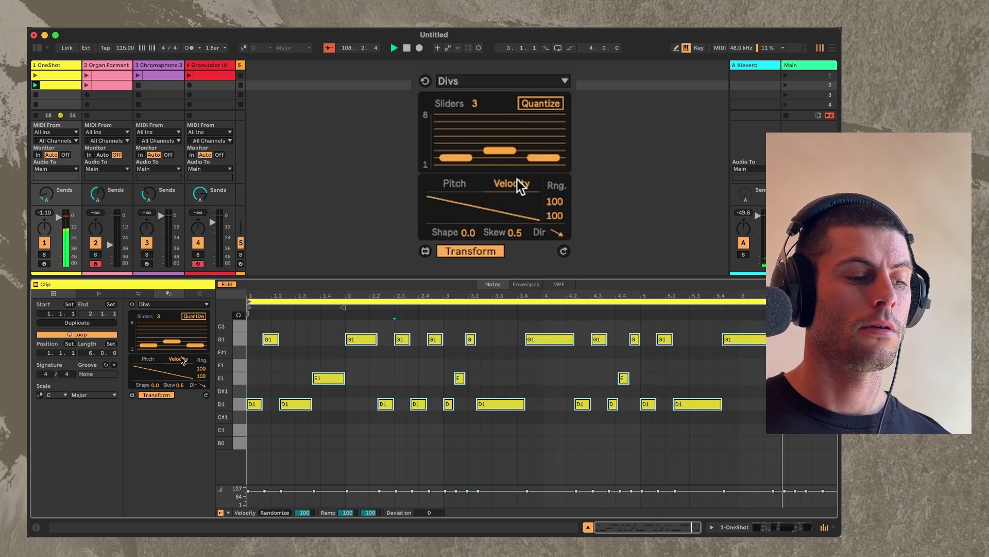
Fade the divided notes' velocity from 100 to 65 and deepen the first section's division
click(556, 216)
drag(555, 215, 556, 233)
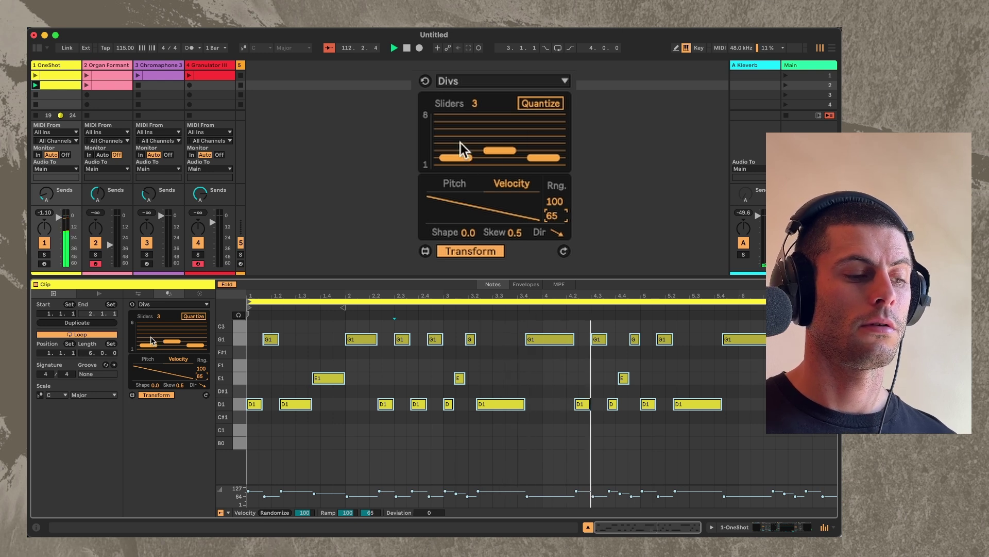
drag(459, 156, 462, 148)
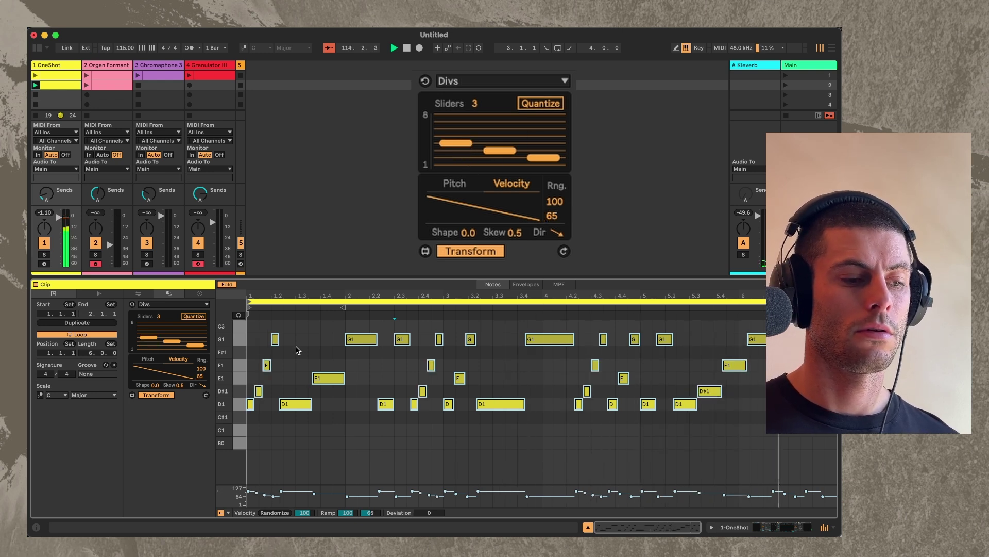
Widen the Divs pitch range to +6, spreading notes from D1 up to G#1
click(453, 184)
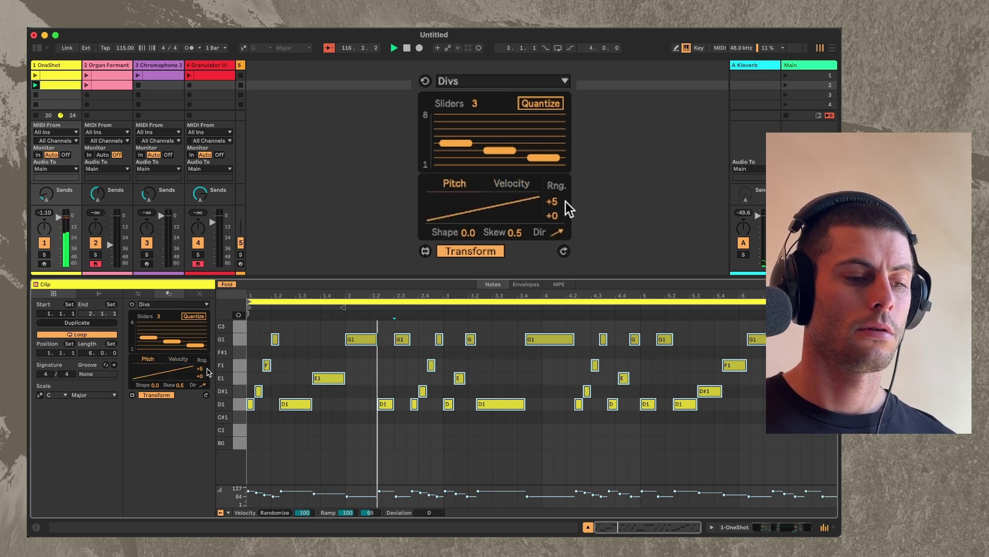
click(552, 201)
drag(552, 201, 554, 203)
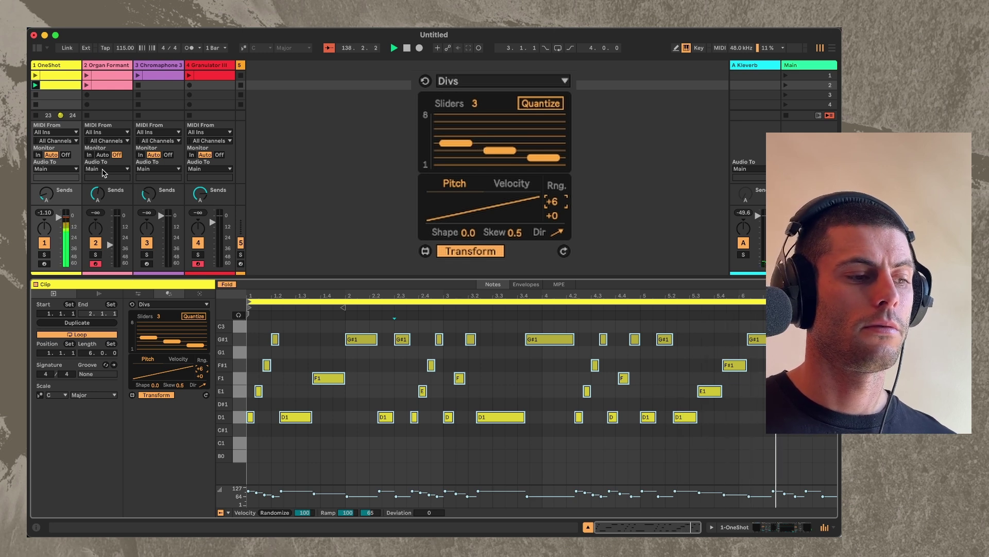
Glance at the Organ Formant clip, then return to the OneShot clip
click(88, 76)
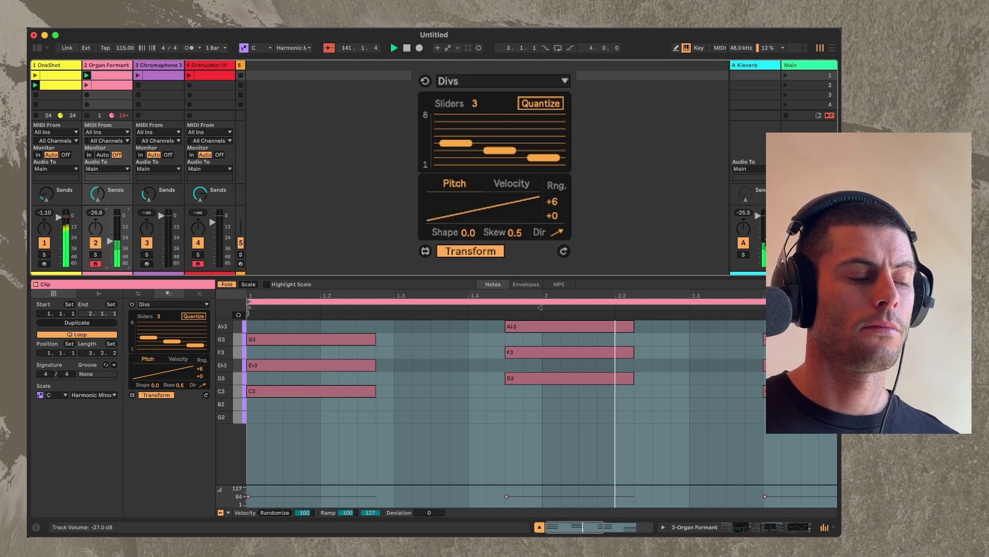
click(56, 84)
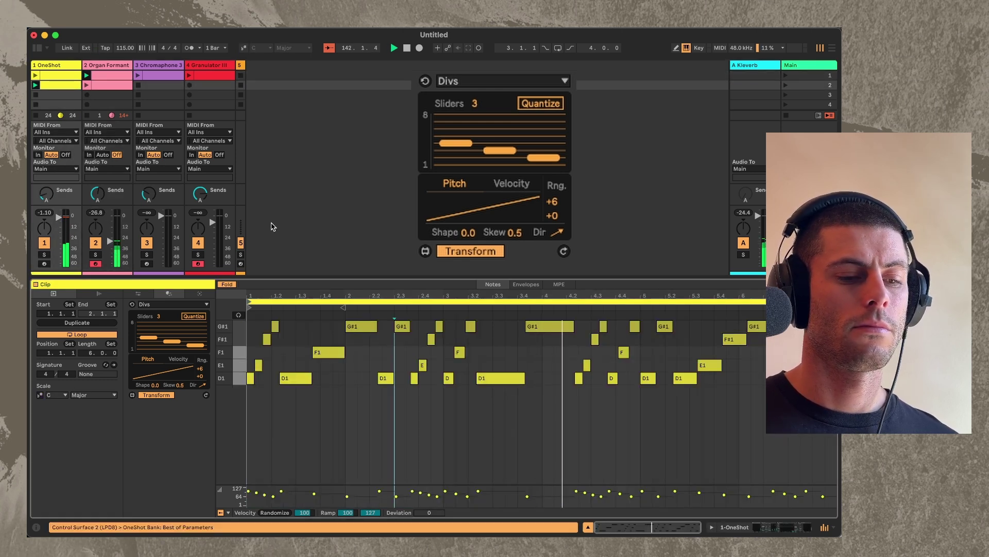
click(550, 331)
click(379, 345)
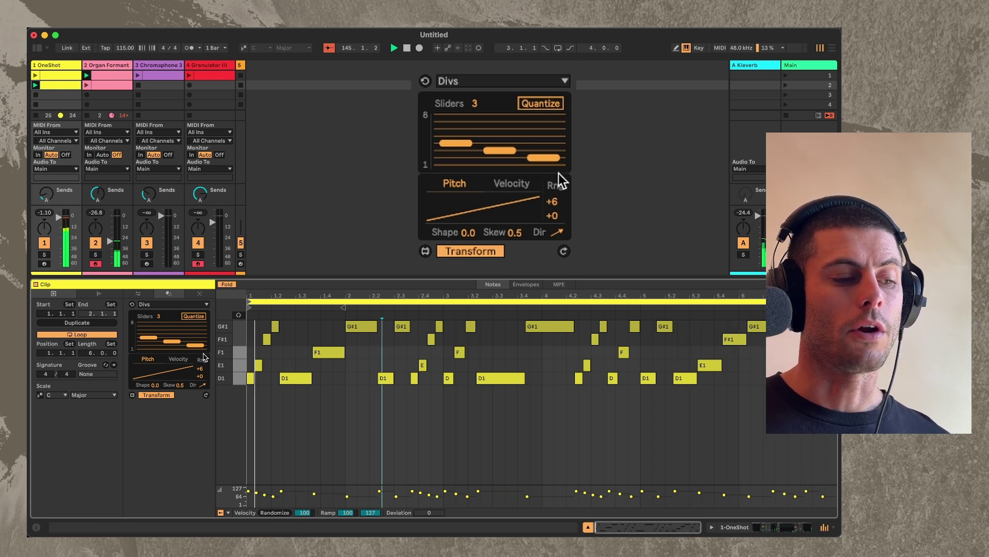
Re-divide the opening D1, F1 and G#1 notes with pitch range back at +0
drag(287, 413, 364, 321)
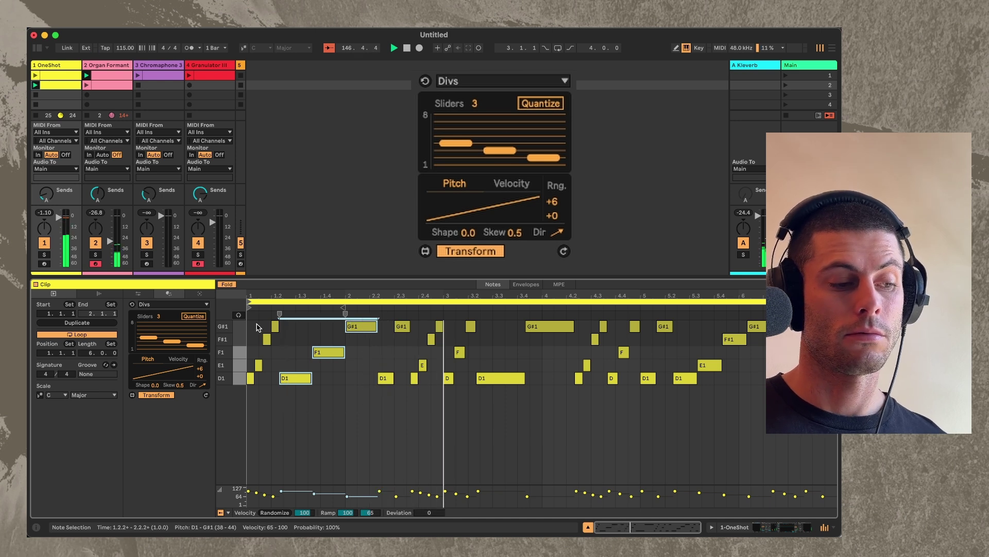
click(565, 252)
drag(552, 202, 554, 227)
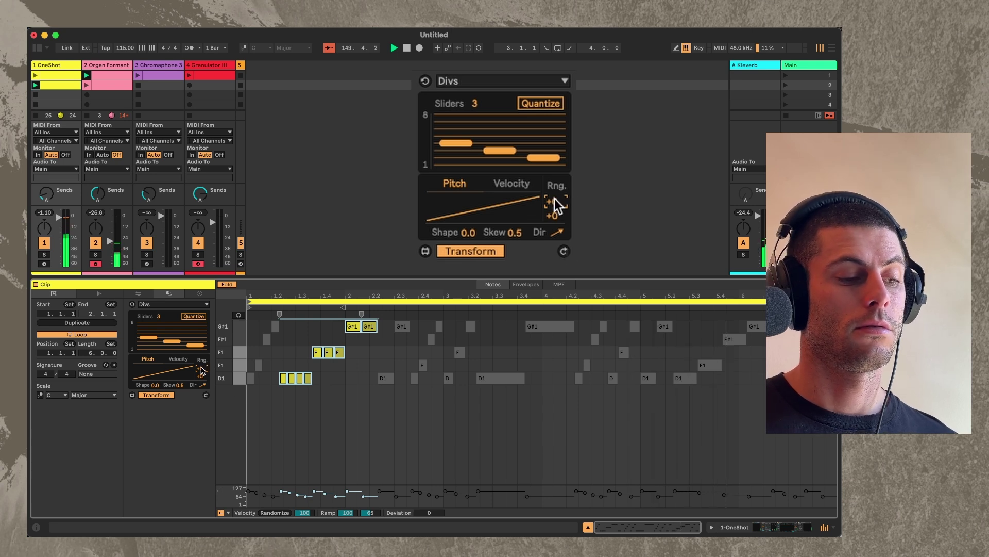
scroll(558, 199, up, 1)
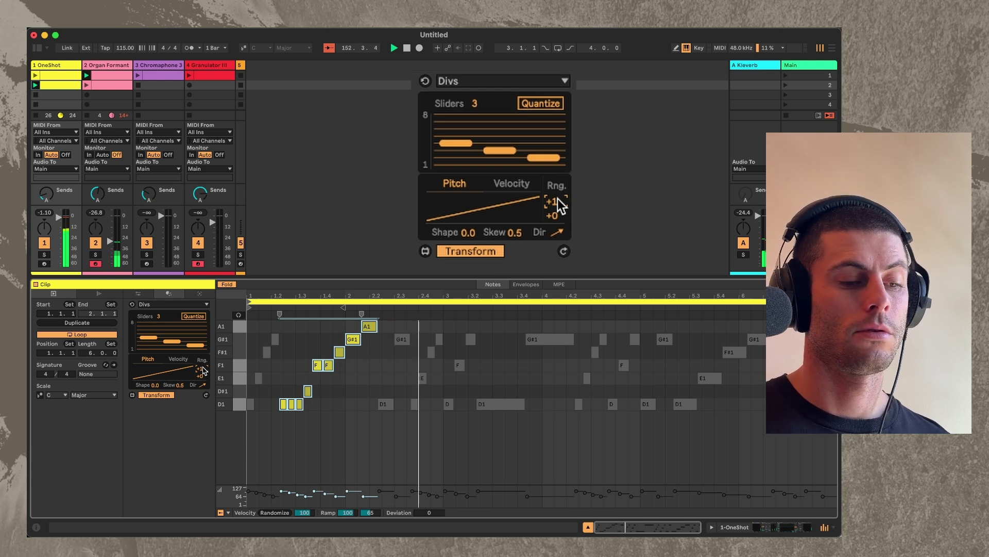
click(384, 375)
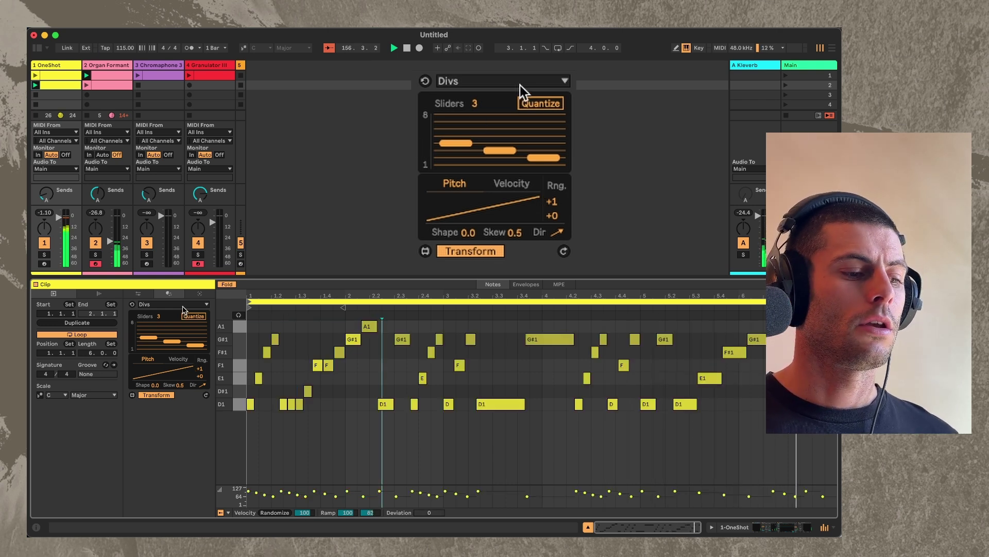
Replace the Divs transformation with Segment
click(183, 307)
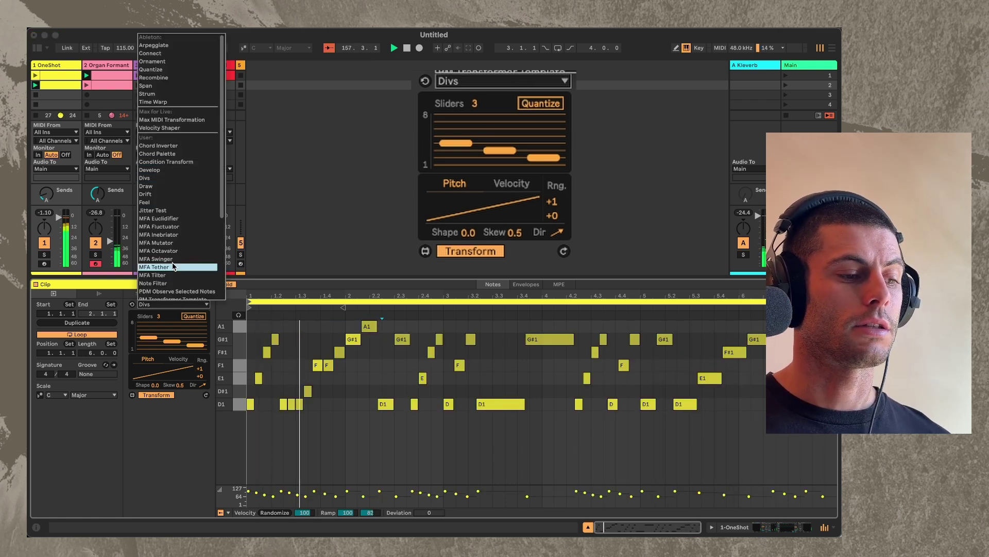
click(186, 235)
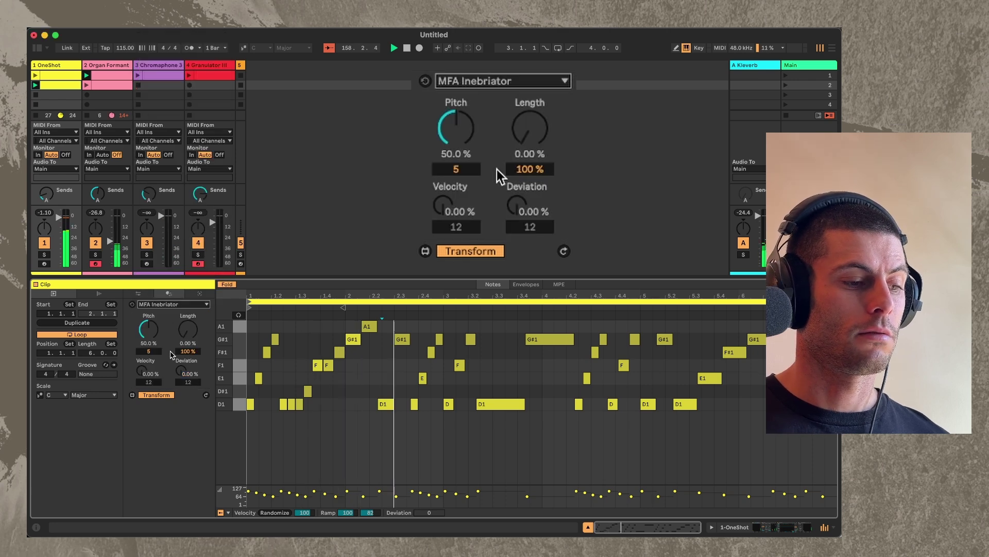
click(173, 304)
scroll(175, 227, down, 5)
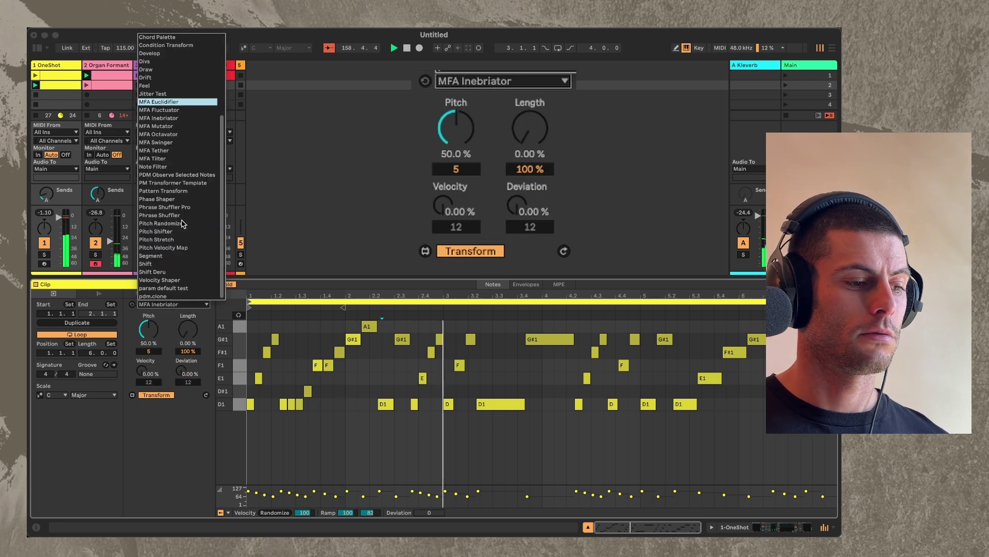
click(171, 256)
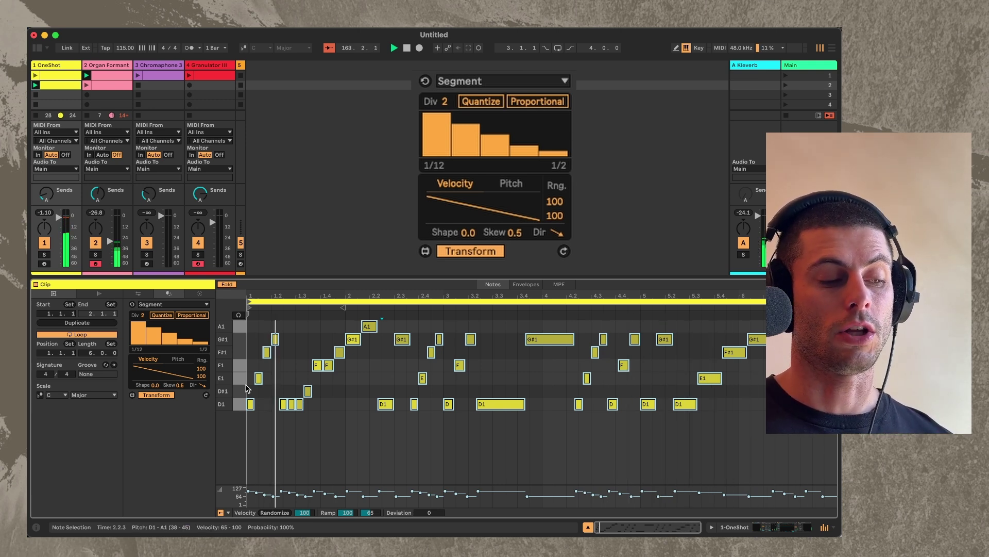
Split the longest and second-longest notes into three-part Segment divisions
click(550, 149)
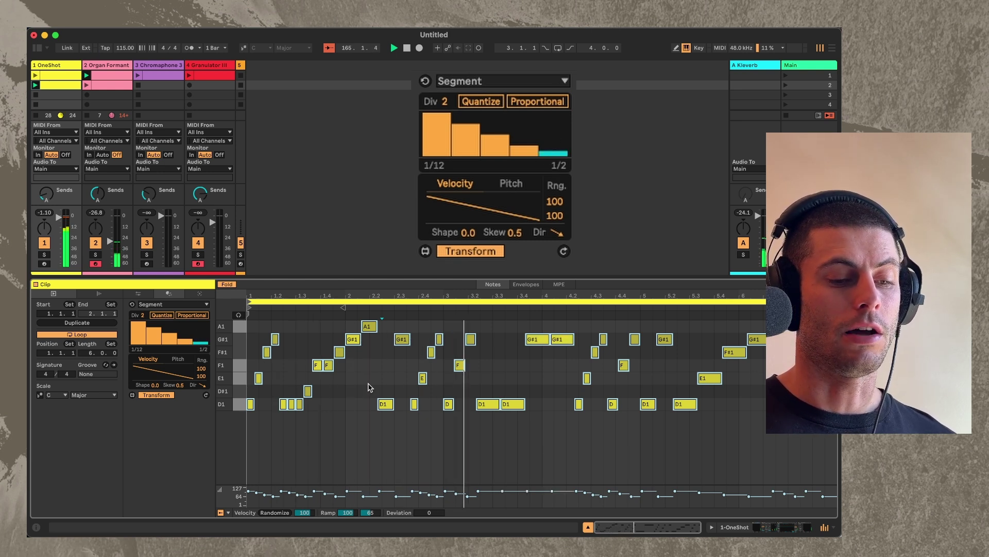
drag(567, 446, 493, 324)
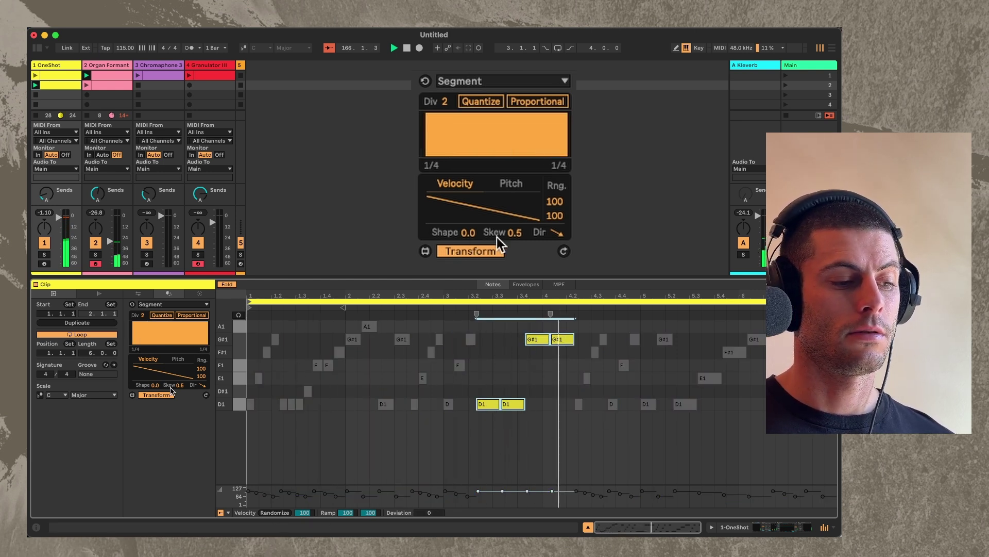
click(484, 438)
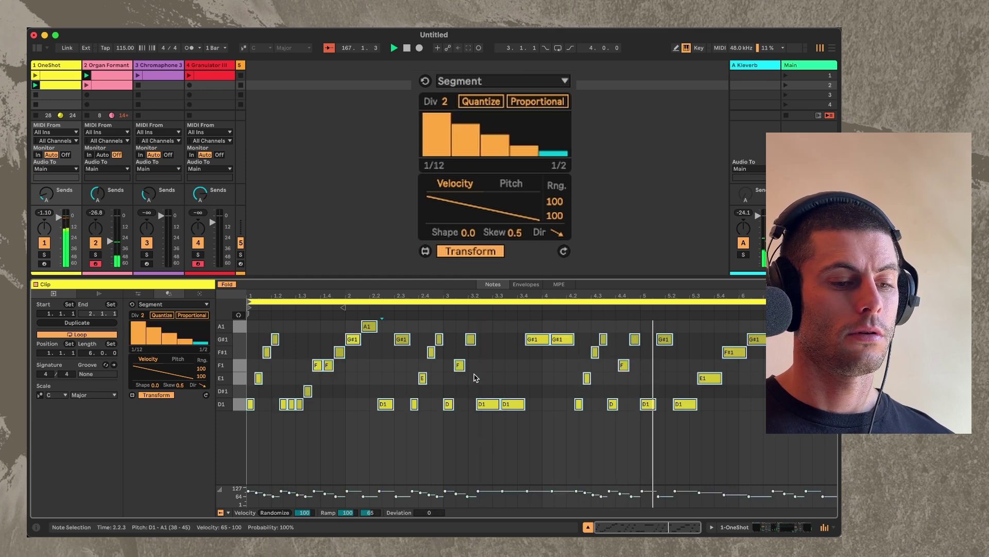
click(530, 150)
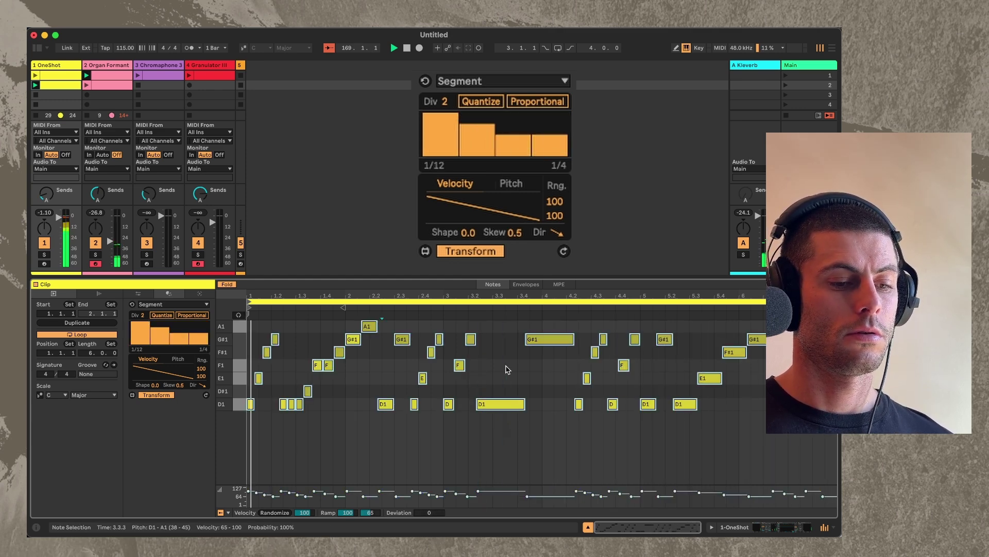
click(510, 147)
click(516, 146)
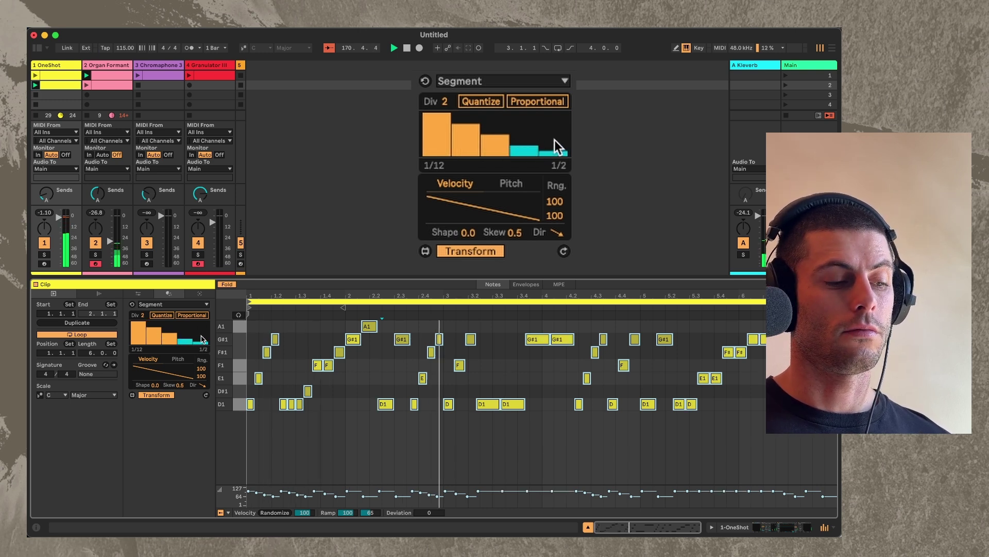
drag(444, 100, 444, 93)
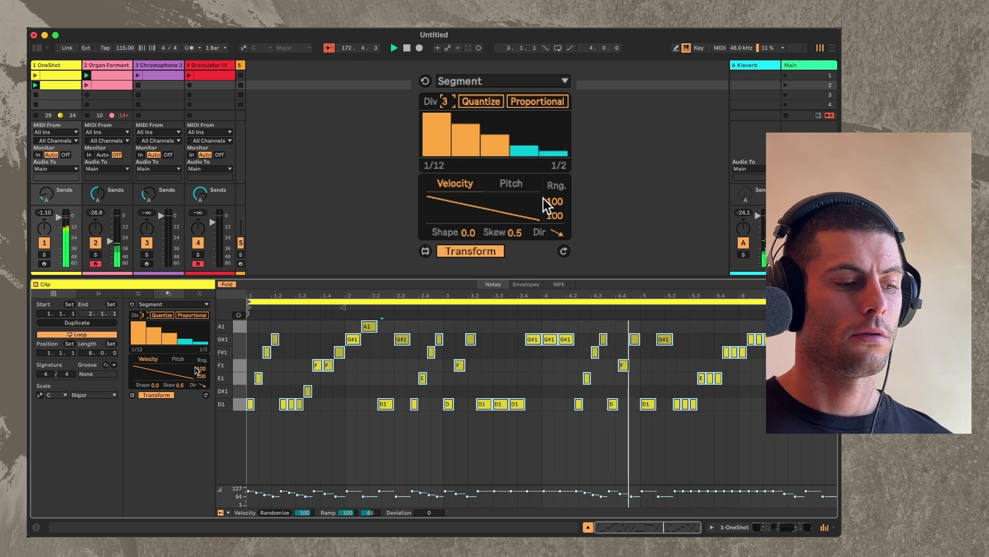
Set the Segment velocity range to 100/41 and flip its direction
click(555, 216)
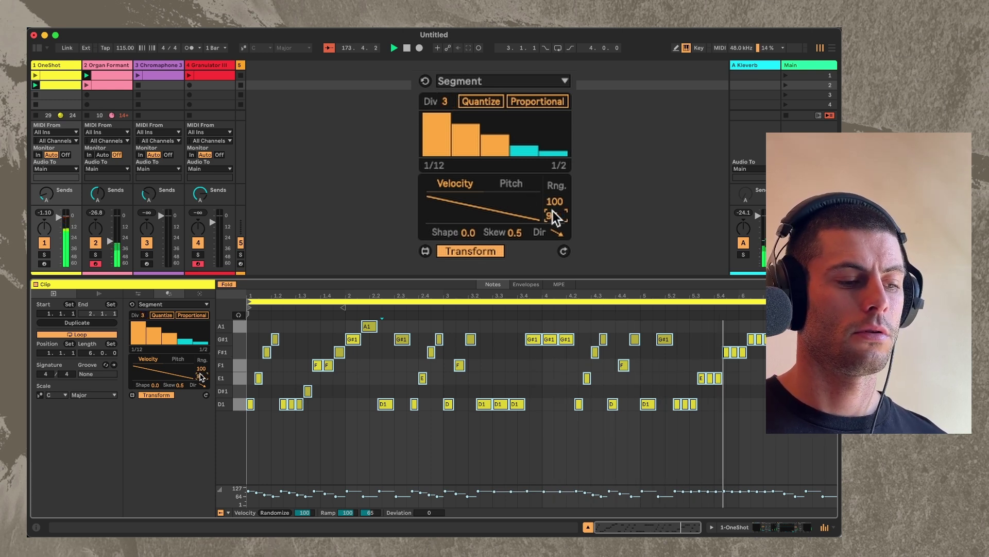
drag(552, 212, 553, 235)
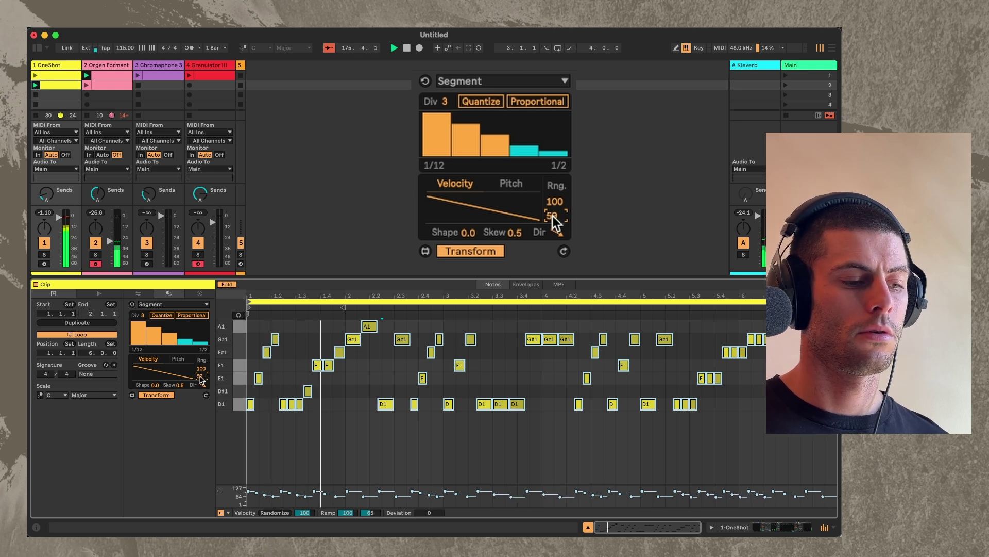
click(558, 233)
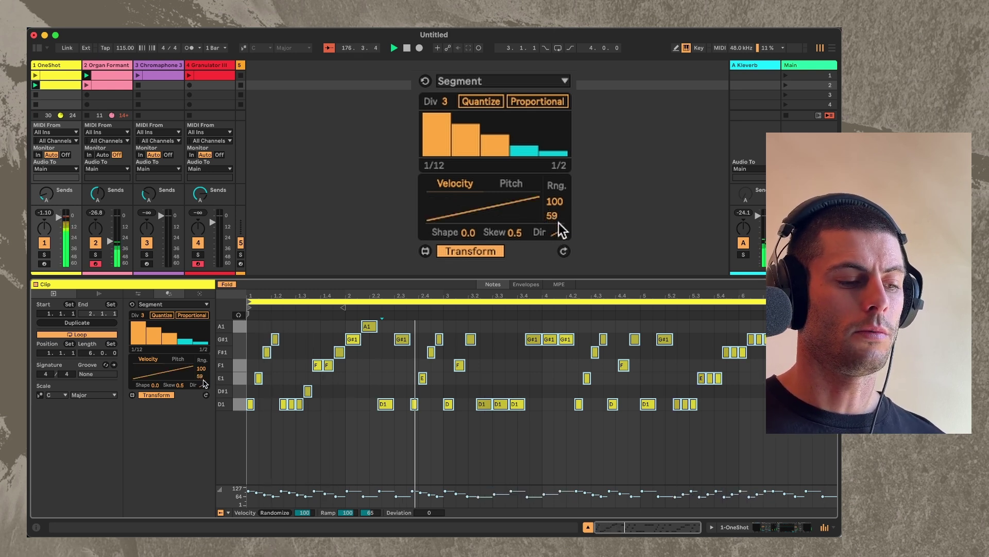
drag(559, 221, 558, 238)
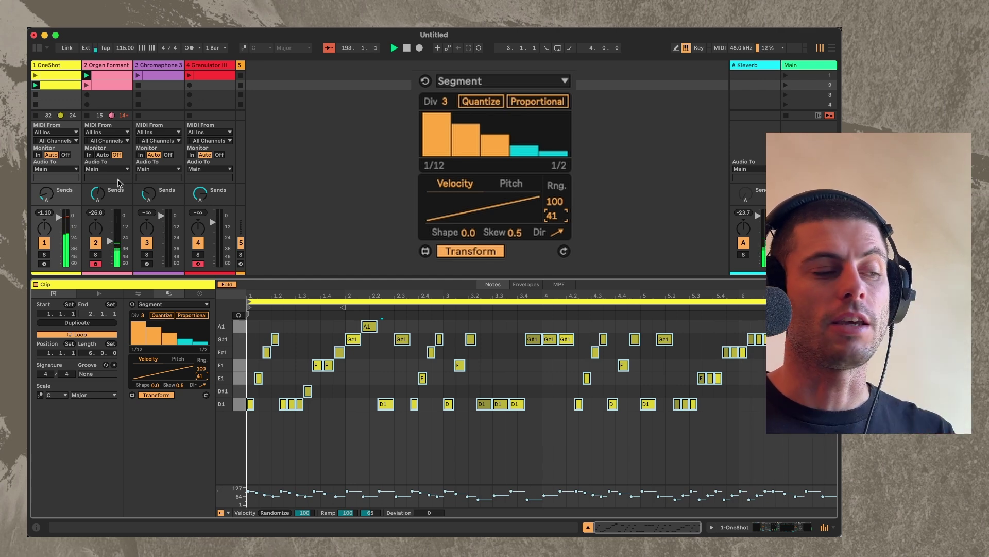
Select all Chromaphone 3 notes, set that track to -9.7 dB, and return to OneShot
click(159, 77)
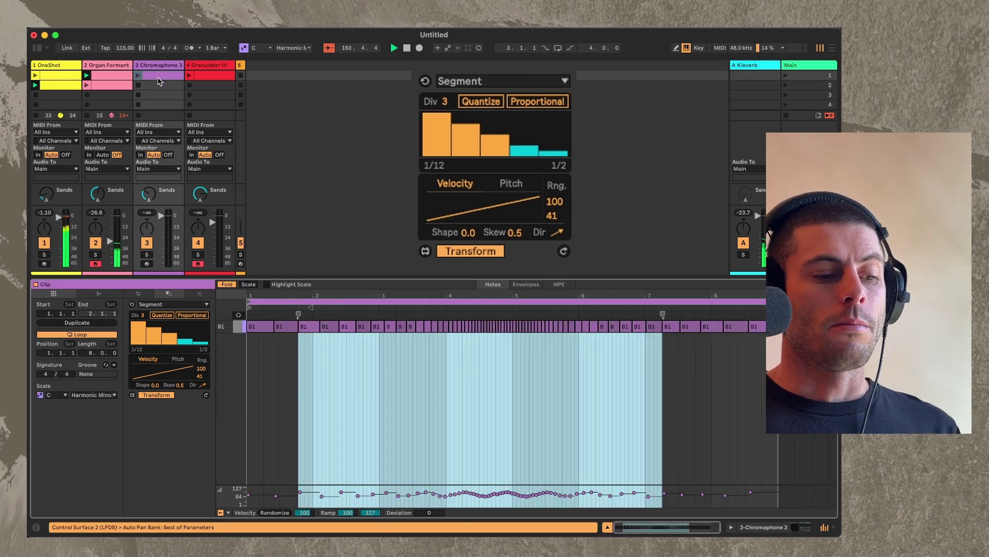
click(375, 392)
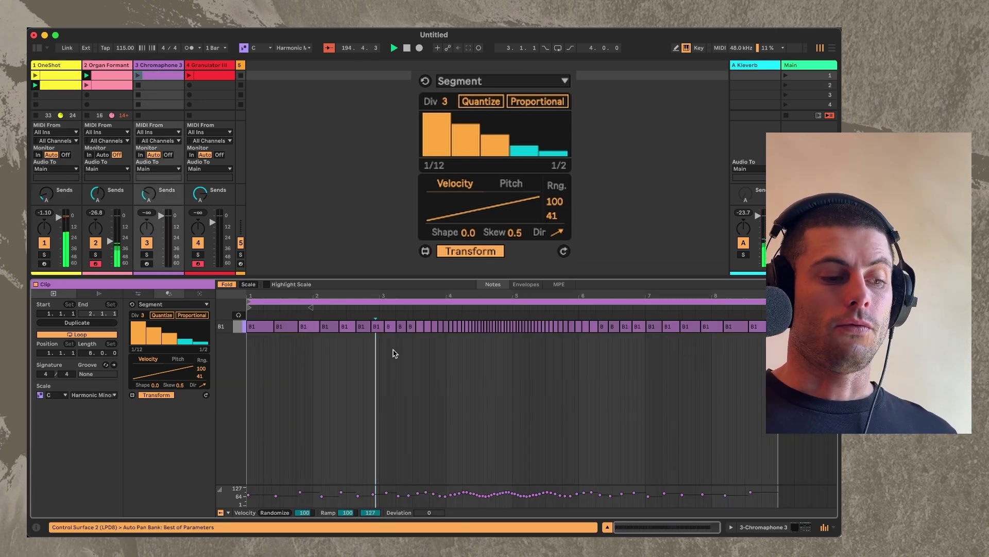
key(super+a)
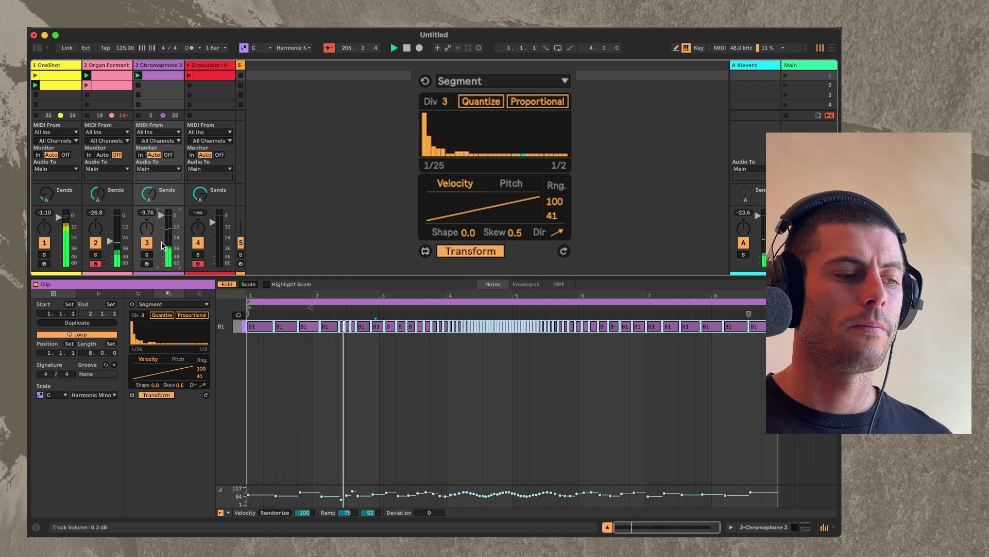
click(48, 87)
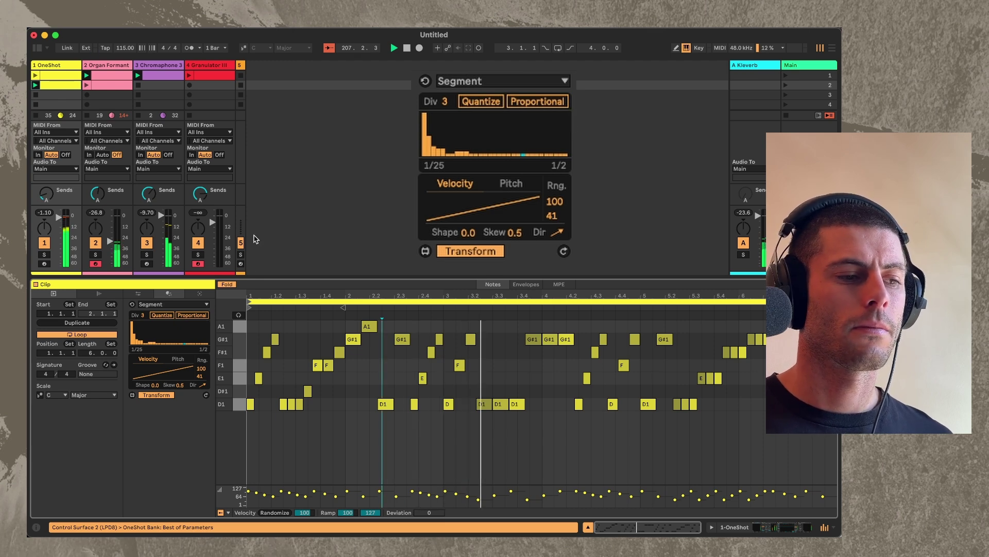
Duplicate the OneShot clip into the next slot and swap Segment for the Feel transformation
key(ctrl+a)
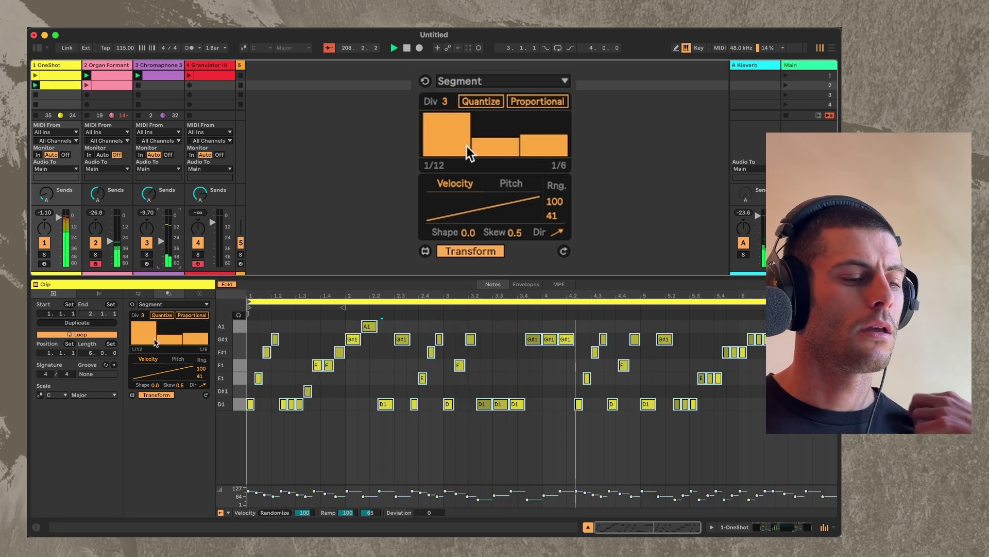
click(177, 305)
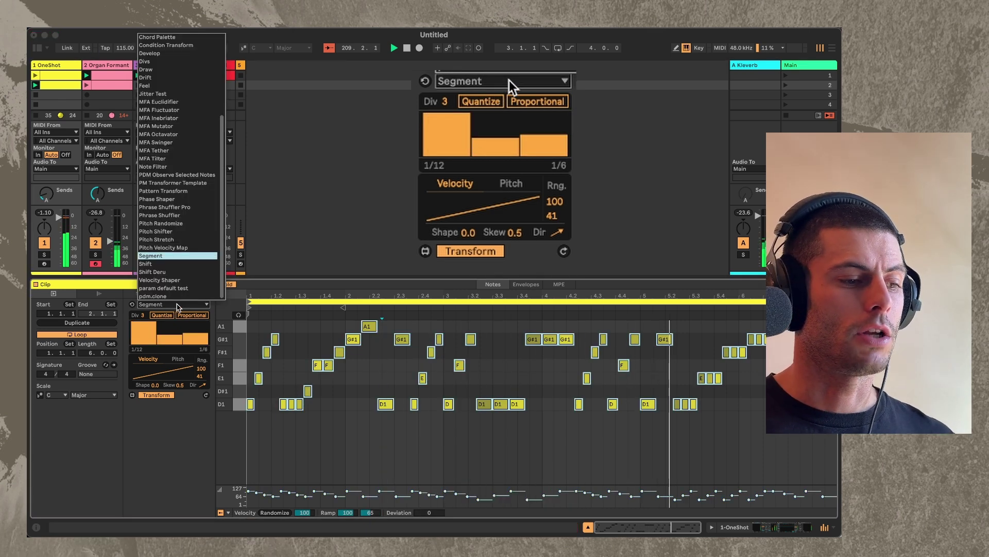
click(55, 87)
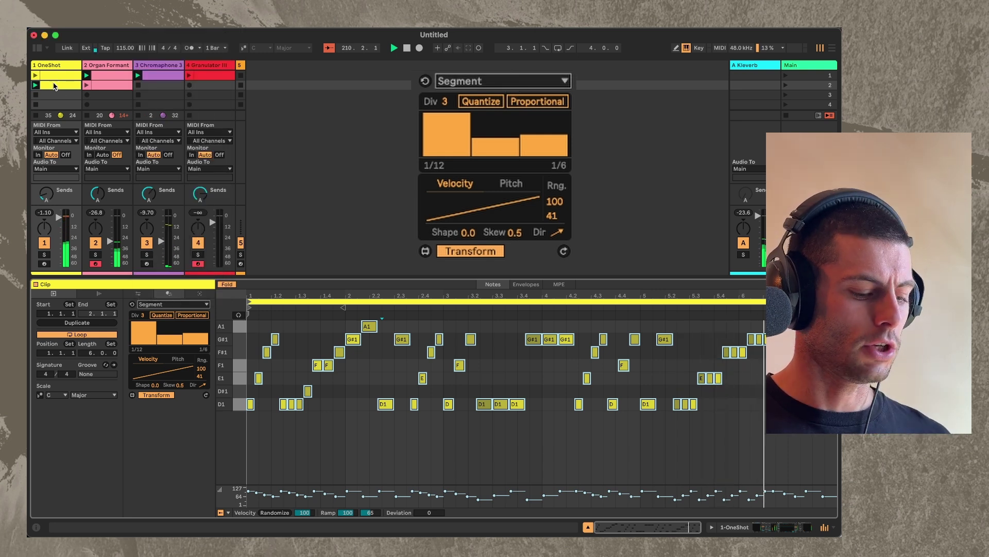
key(ctrl+d)
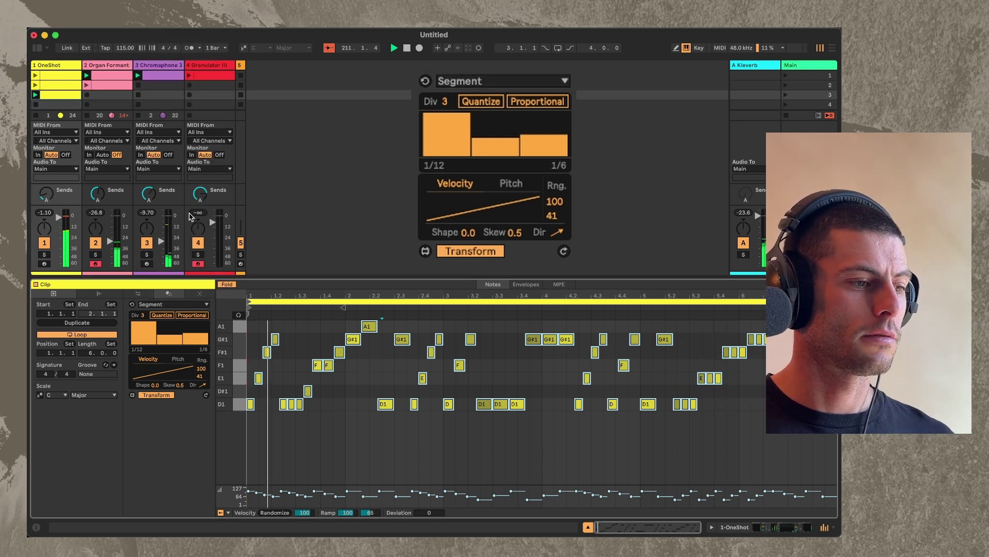
click(172, 304)
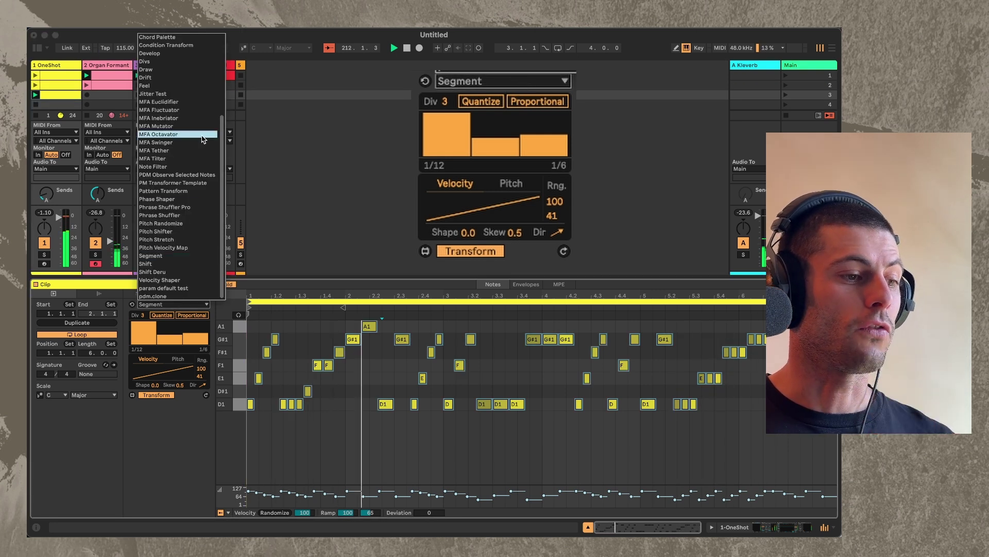
click(170, 86)
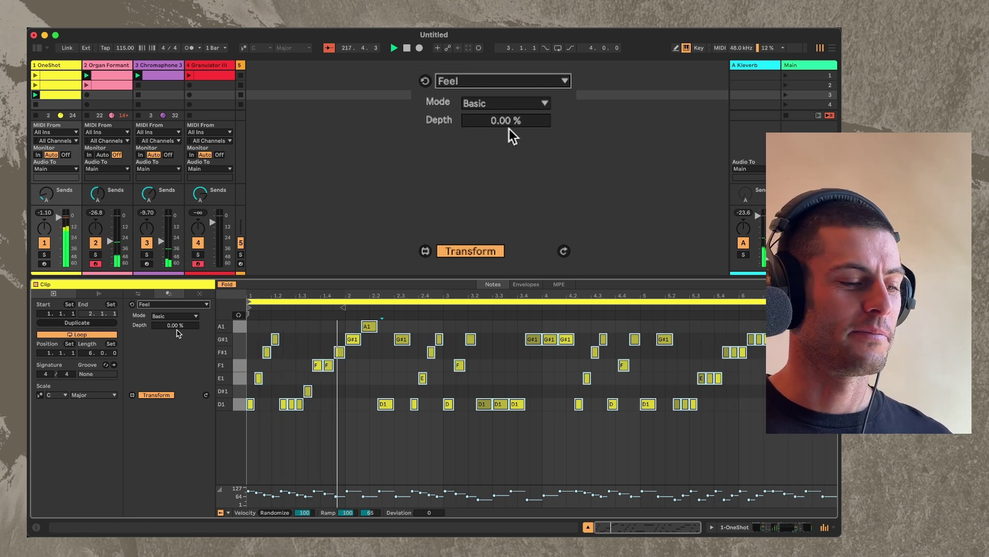
Switch Feel to Advanced mode and draw a wavy timing curve across the graph
click(180, 315)
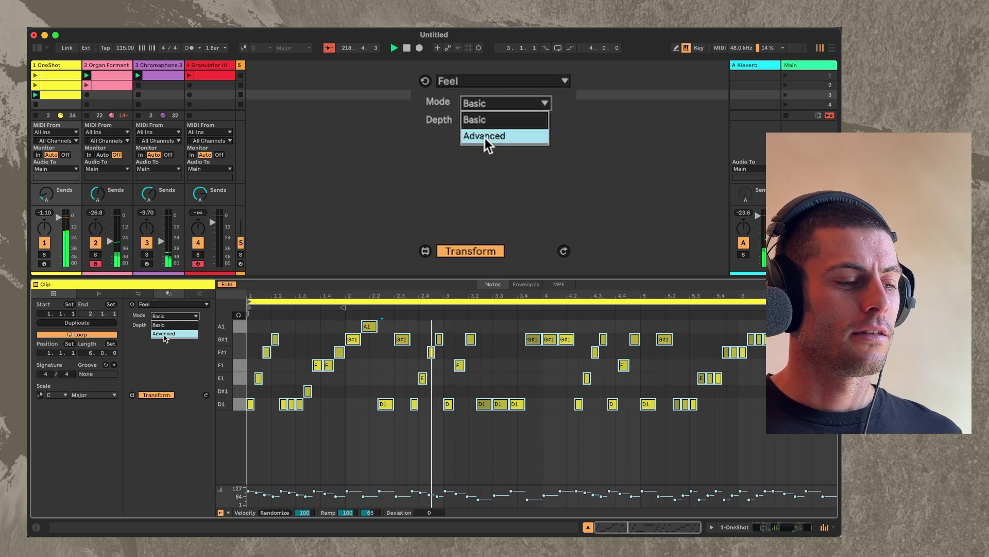
click(163, 335)
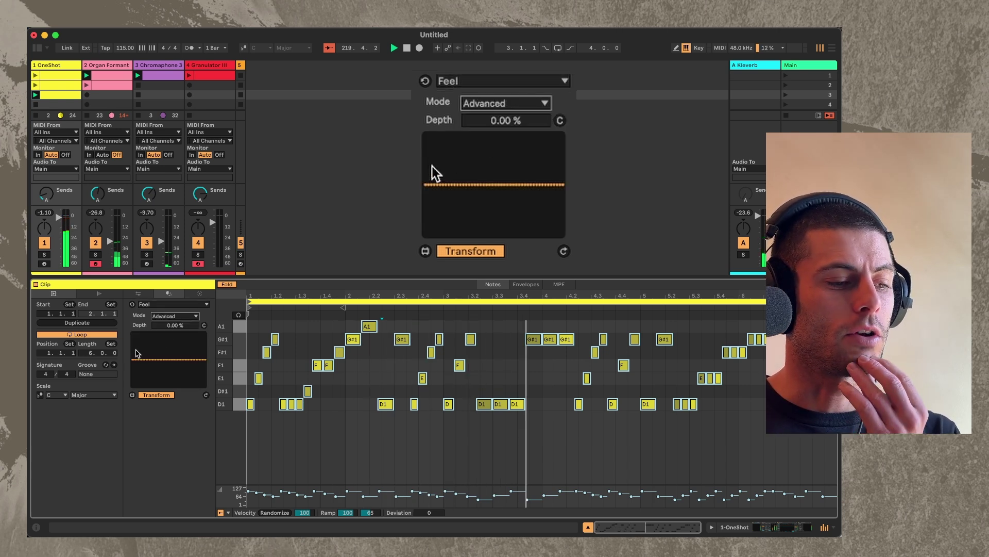
mouse_move(433, 169)
mouse_down()
mouse_move(453, 192)
mouse_move(478, 172)
mouse_move(493, 191)
mouse_move(512, 168)
mouse_move(544, 186)
mouse_move(566, 182)
mouse_up()
drag(544, 123, 521, 110)
Set Feel depth to 40.9% and Alt-drag the clip into the next empty slot
scroll(519, 124, up, 10)
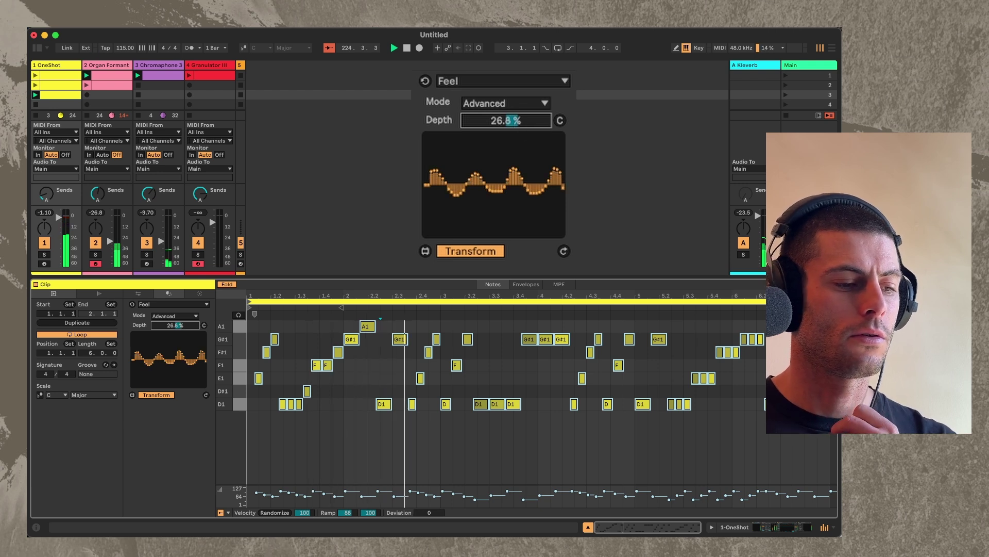
scroll(520, 127, up, 10)
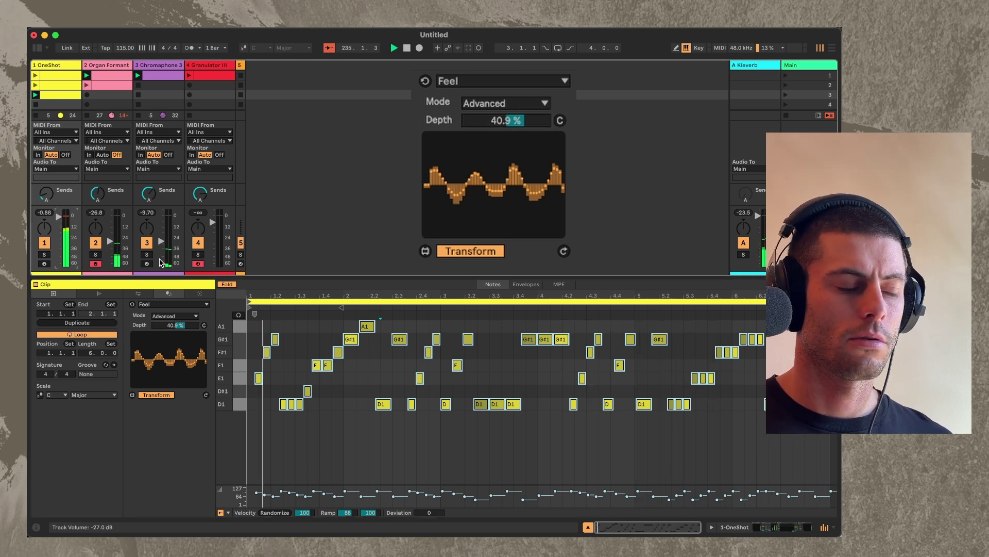
drag(67, 99, 37, 107)
Delete the extra OneShot clip and duplicate the Feel clip into the next slot
key(Delete)
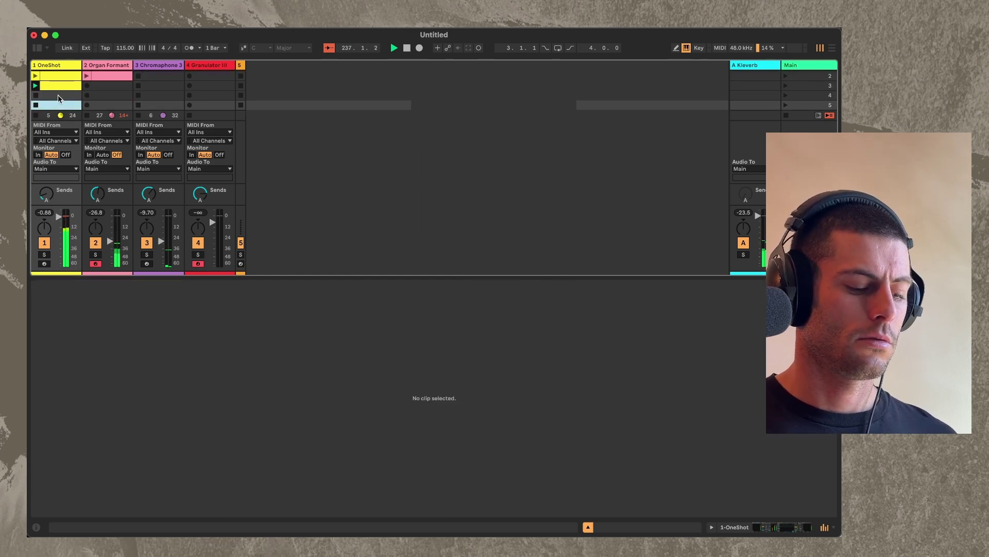
click(57, 94)
key(super+v)
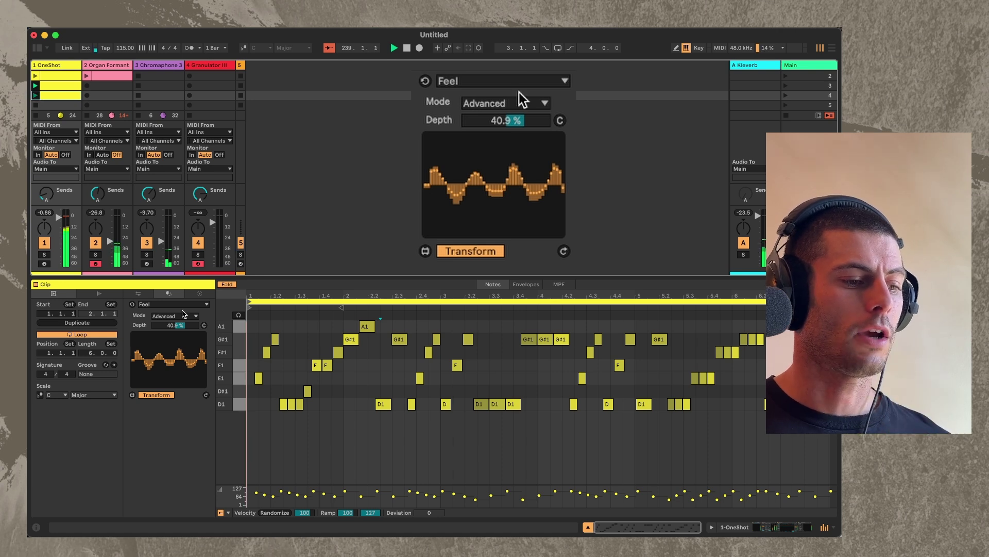
Apply Shift to the copy with Pitch +16%, Velocity -11% and Duration +9%
click(181, 305)
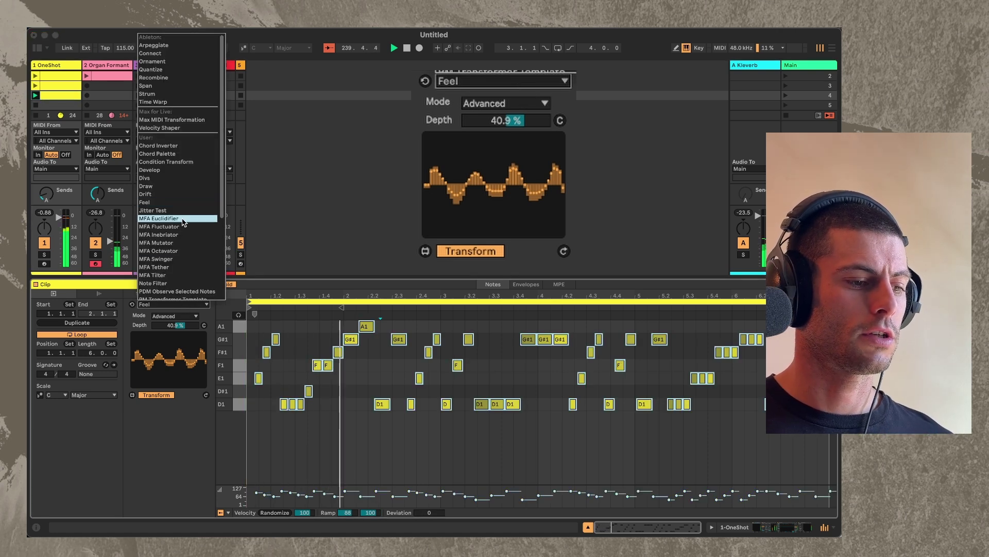
key(Escape)
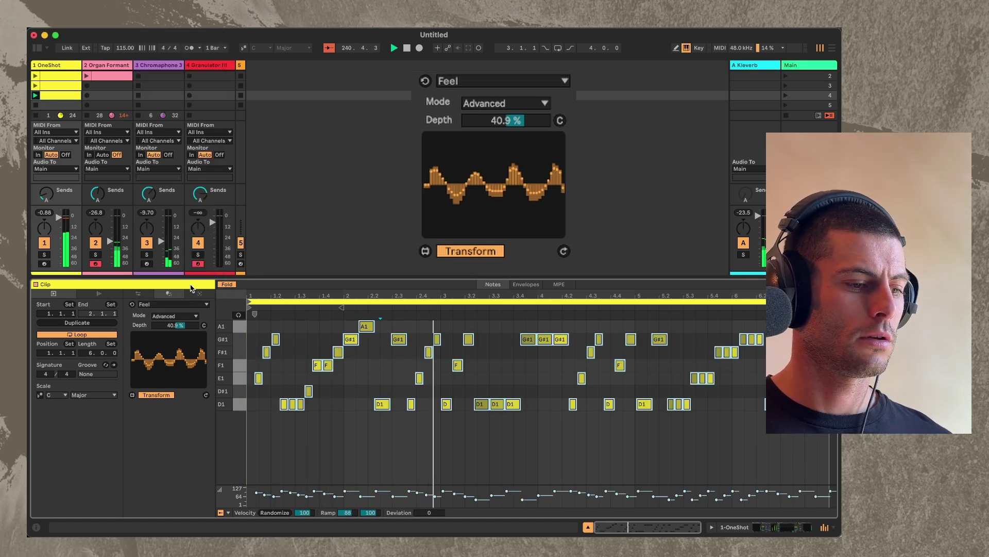
click(181, 304)
click(166, 265)
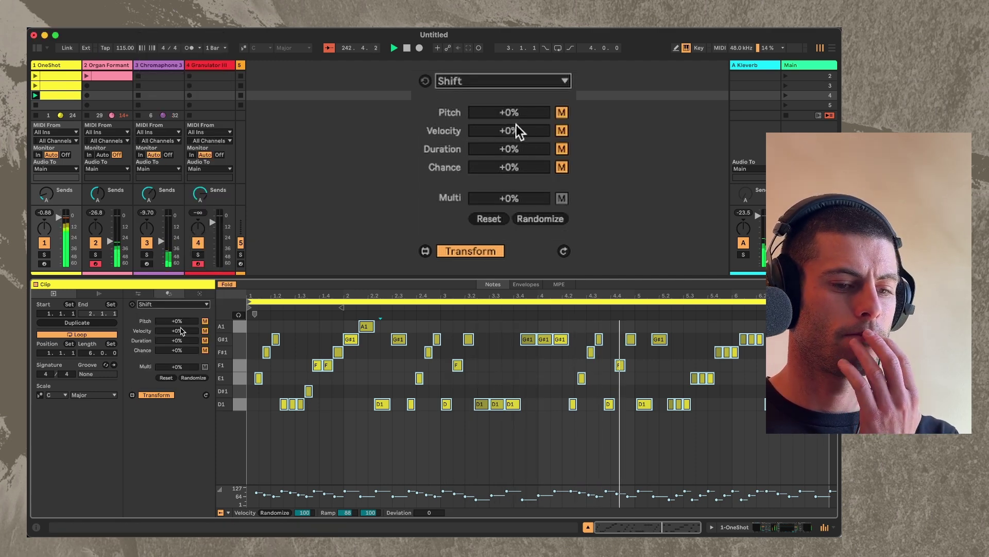
drag(177, 320, 176, 324)
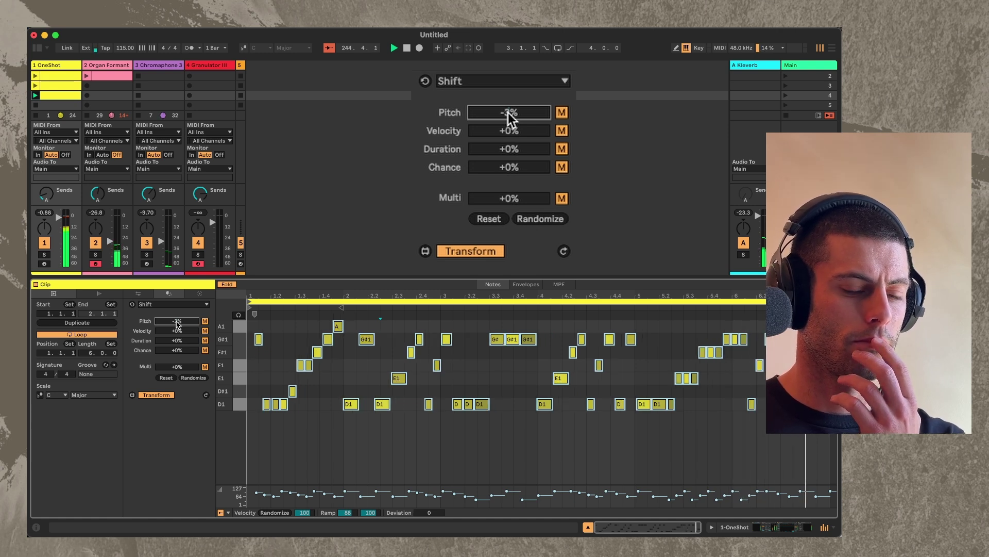
drag(180, 325, 182, 324)
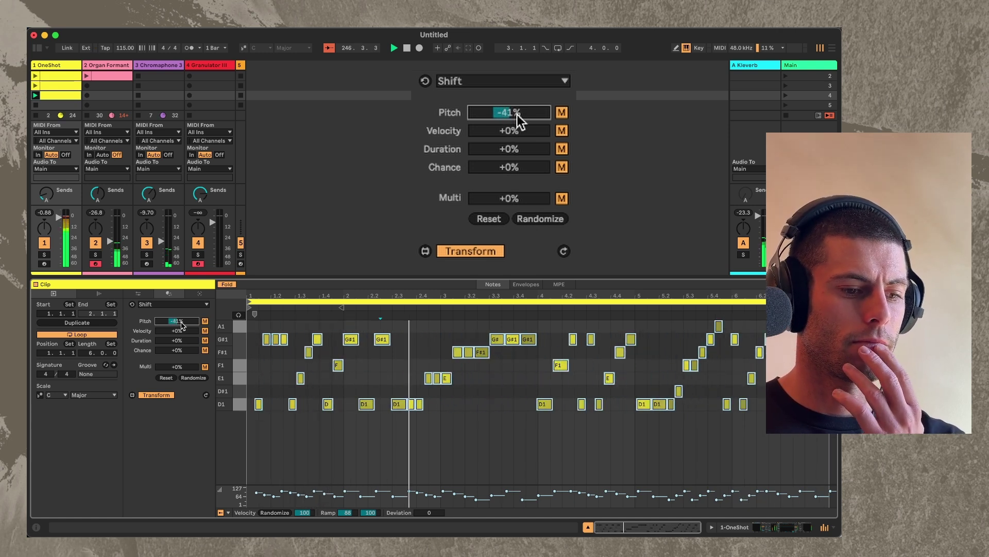
drag(182, 325, 177, 340)
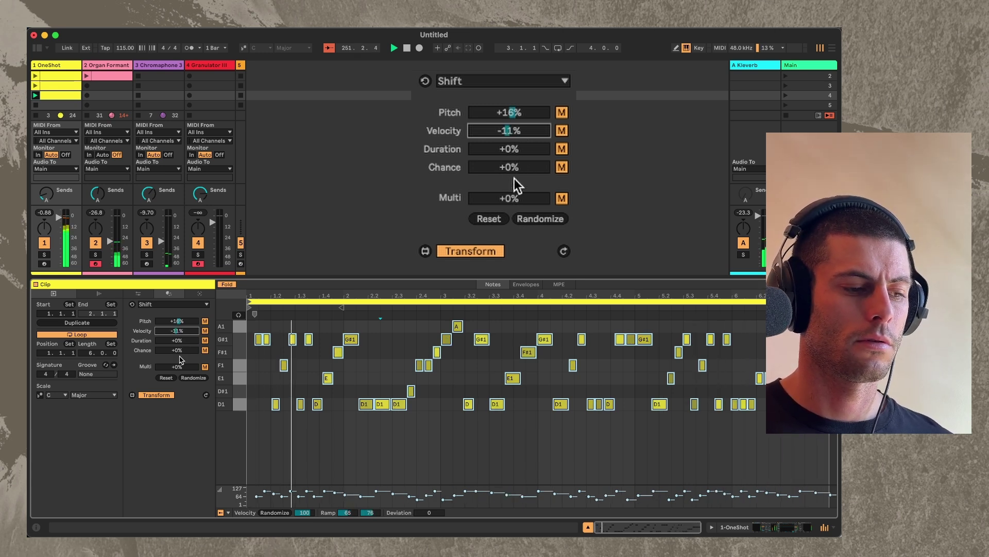
drag(182, 348, 183, 344)
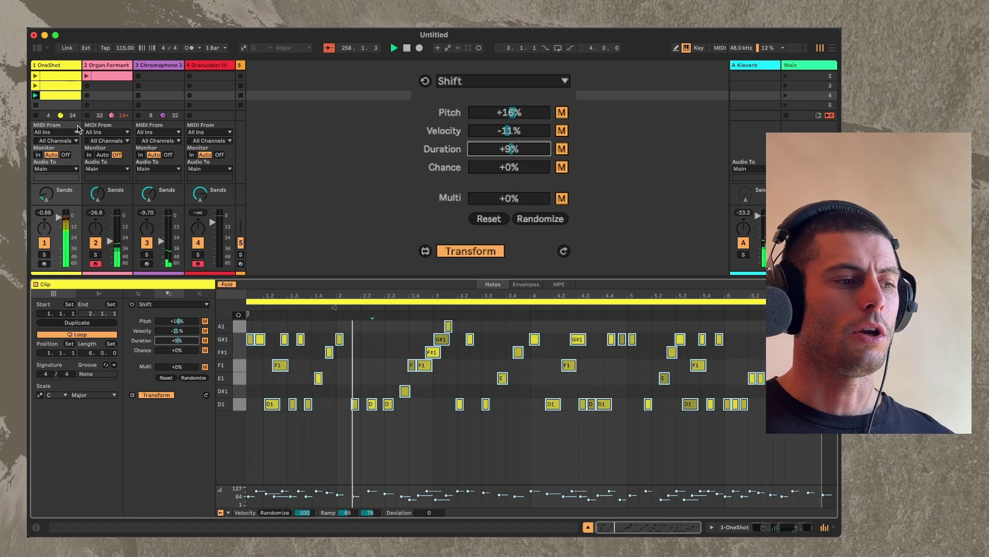
Create a new MIDI clip and generate D1 notes with the Blocks generator
double_click(56, 105)
click(200, 293)
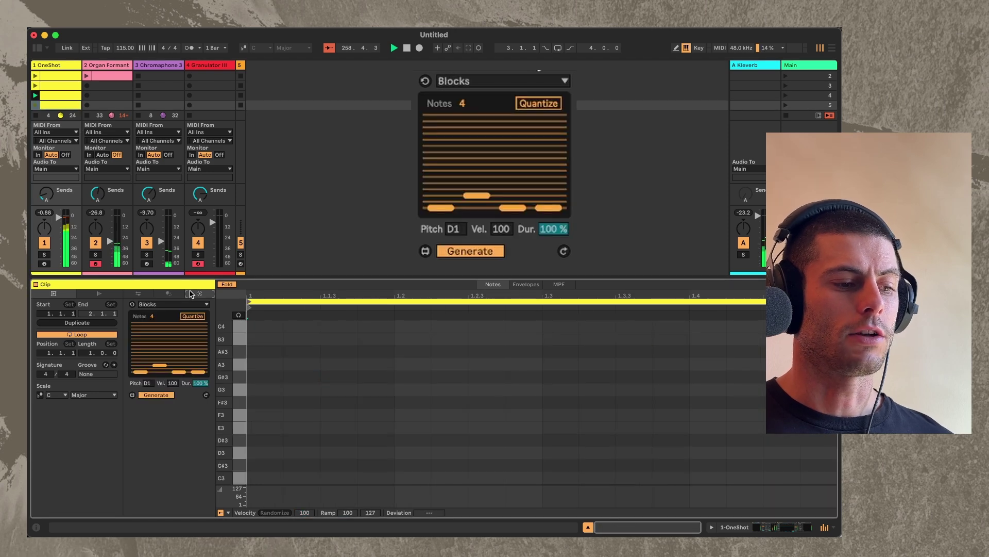
click(207, 396)
Select all the generated notes and loop the clip around them across bars 1–4
click(311, 377)
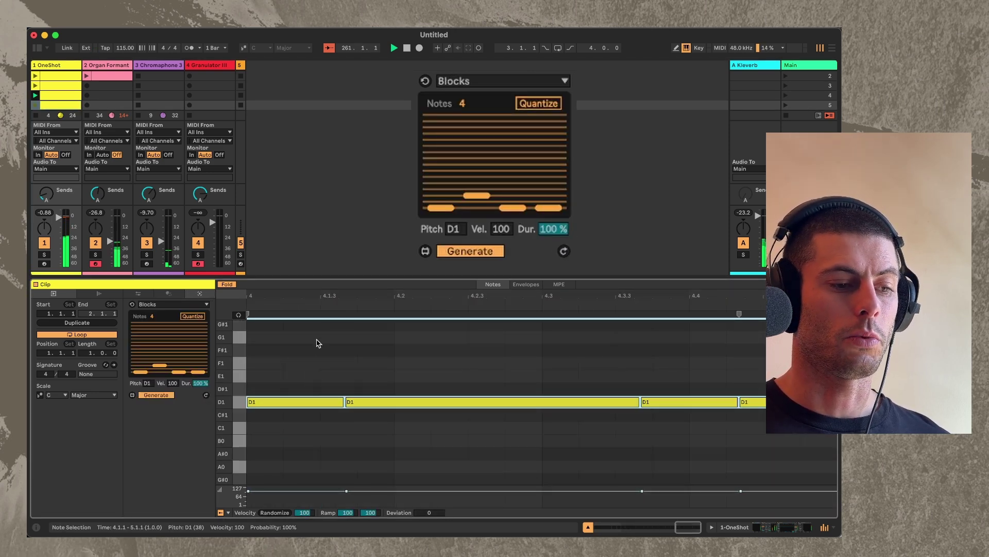
drag(340, 295, 340, 281)
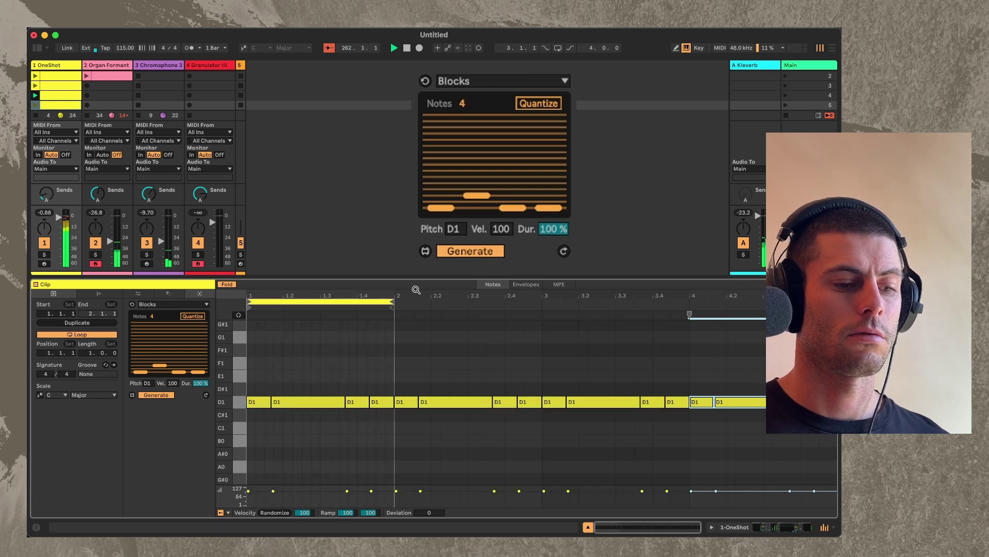
key(super+a)
key(super+l)
key(super+l)
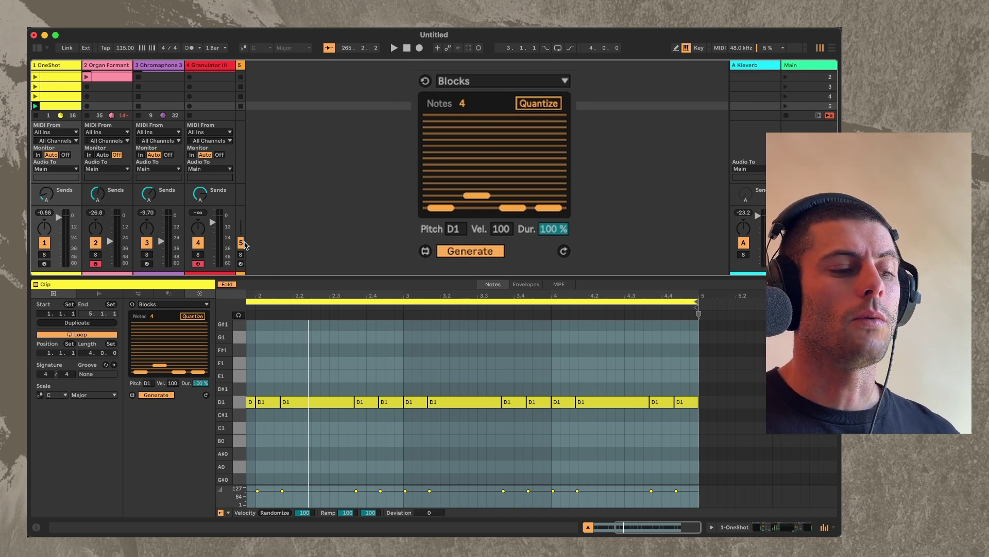
scroll(68, 92, up, 1)
Duplicate the four-bar D1 OneShot clip into the slot below with Cmd+D
scroll(68, 92, down, 3)
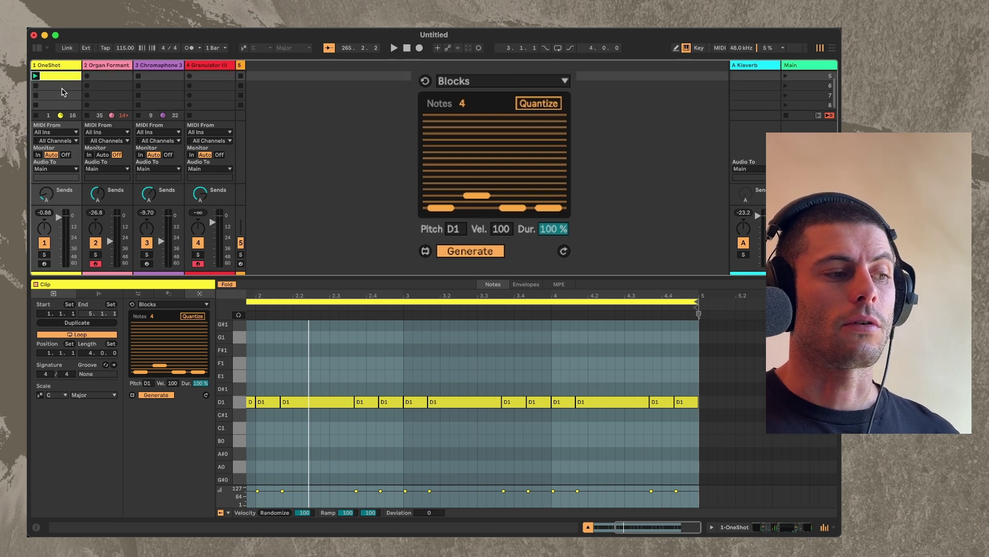
key(super+d)
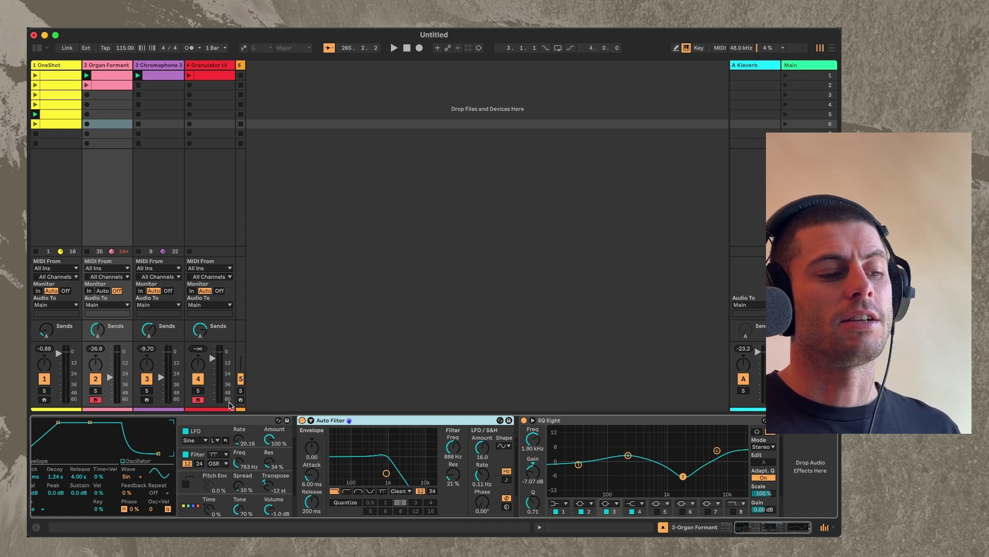
Create a new clip of Blocks-generated D1 notes and drag its loop end to bar 4
double_click(53, 138)
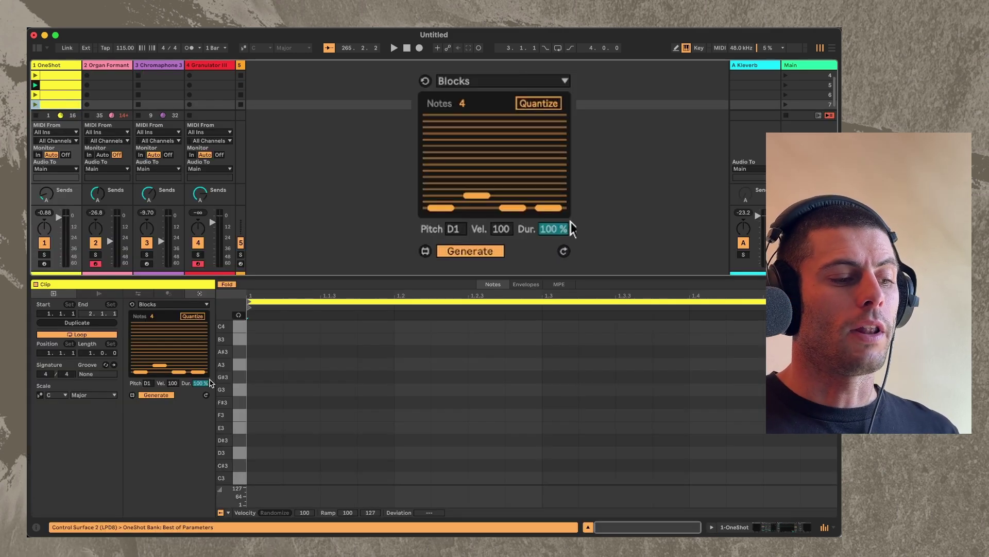
click(206, 396)
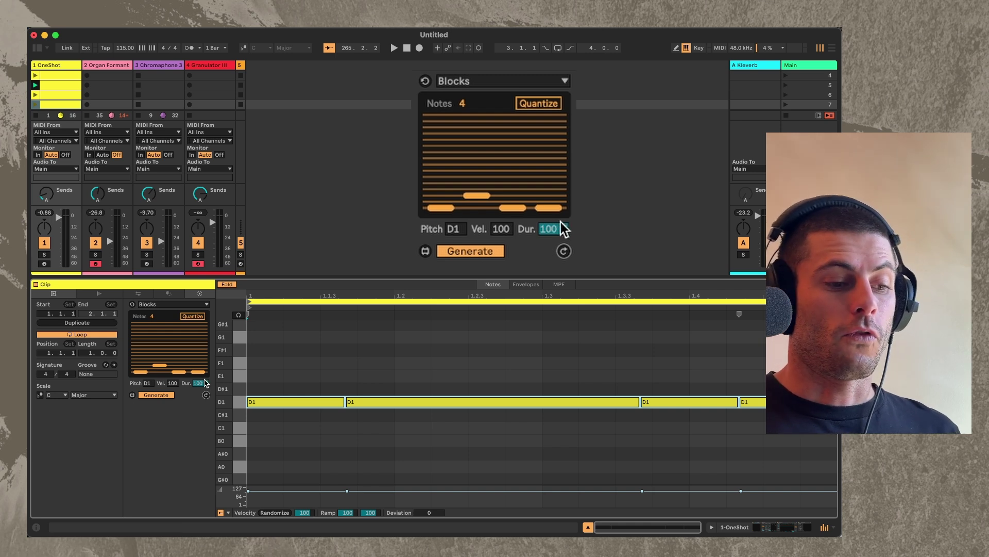
click(420, 372)
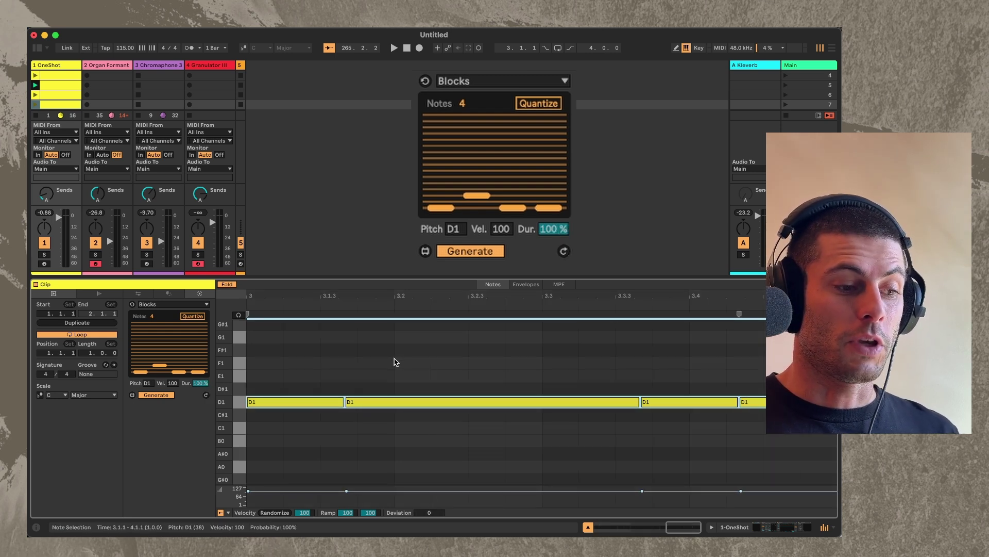
drag(394, 298, 666, 304)
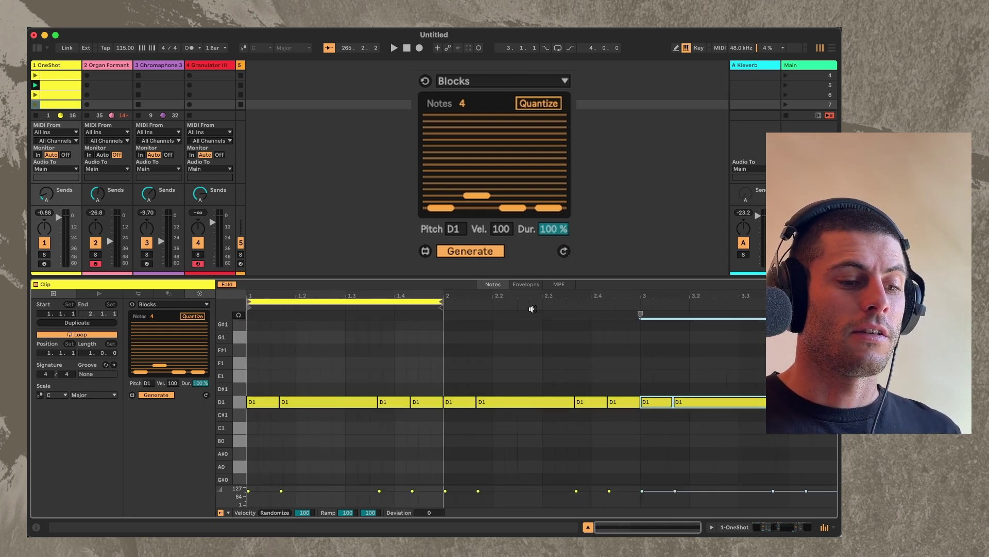
mouse_move(444, 301)
mouse_down()
mouse_move(727, 349)
mouse_move(699, 351)
mouse_up()
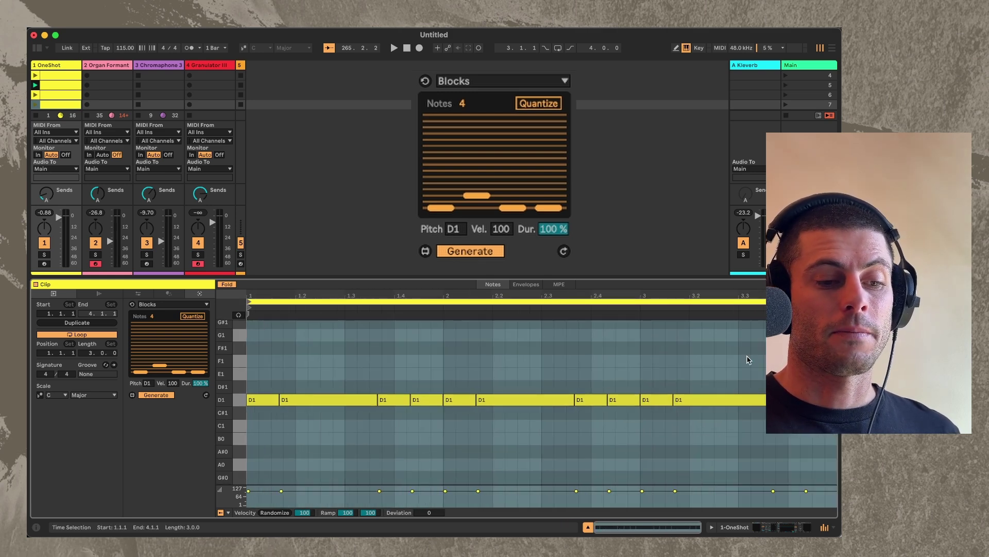
Try Divs at eight parts, reset it to one part, then return to Blocks
click(167, 295)
click(166, 303)
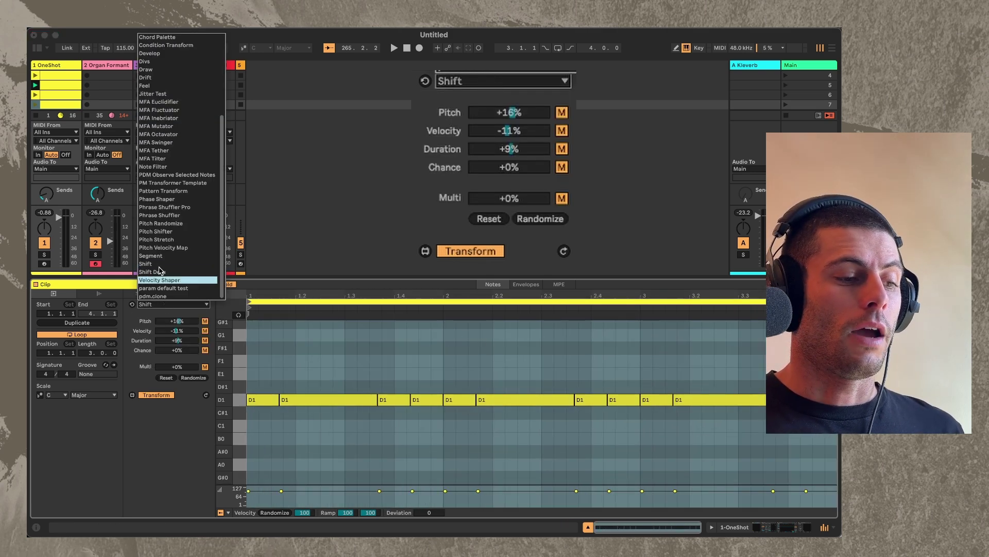
click(147, 62)
click(161, 319)
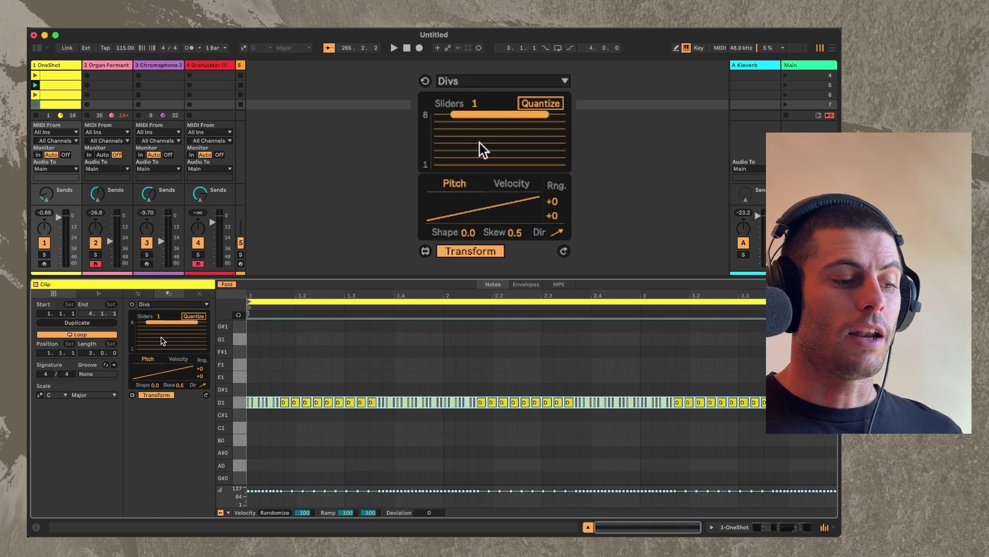
click(155, 348)
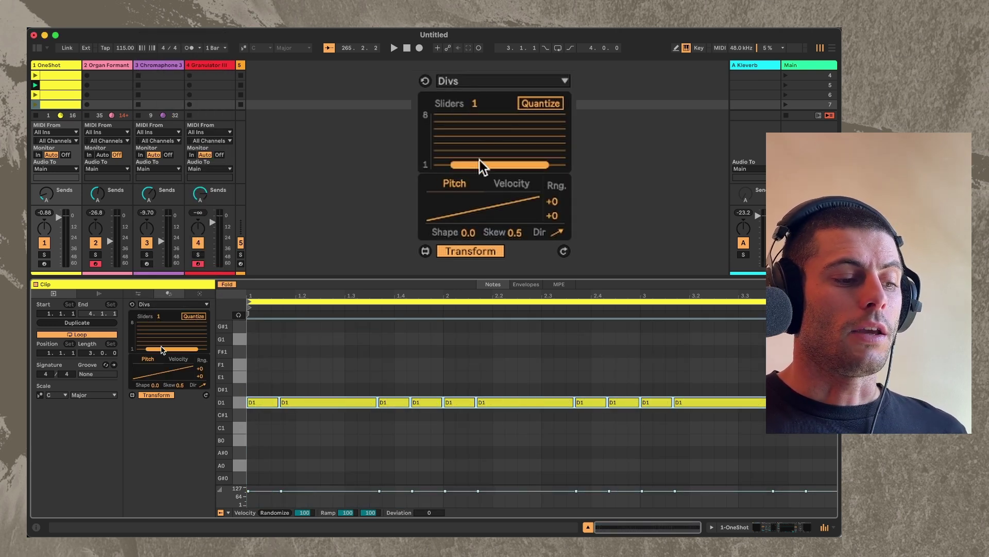
drag(158, 316, 159, 316)
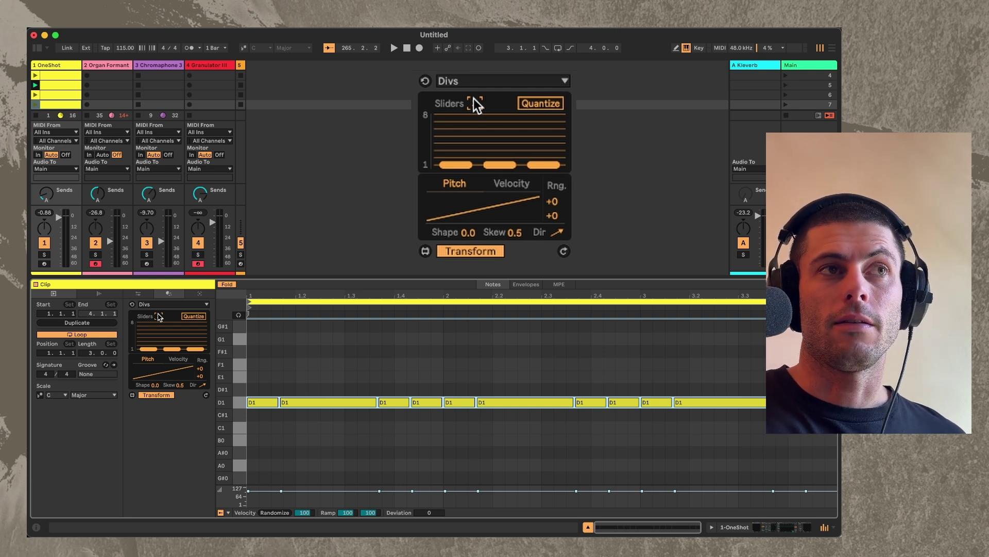
click(200, 293)
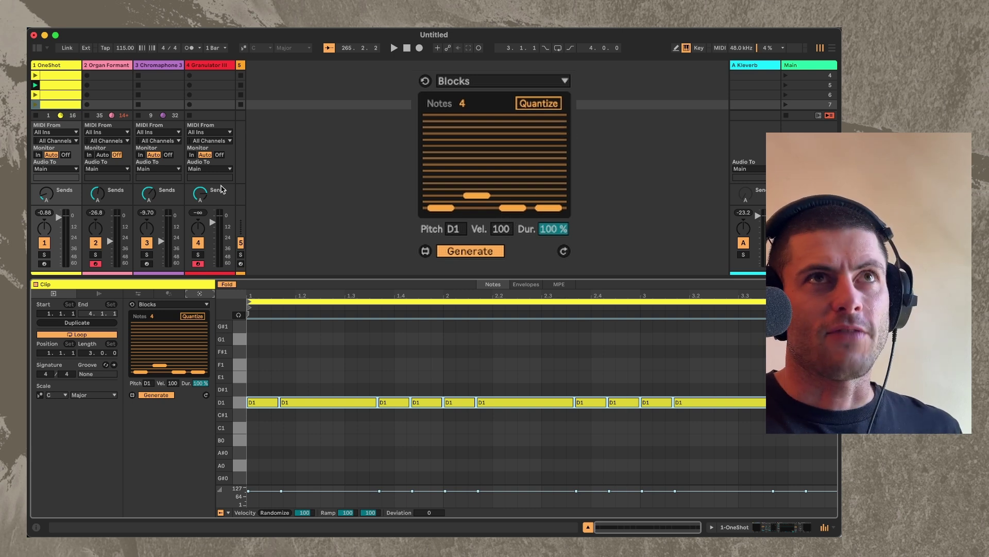
Drag the three-bar D1 clip from slot 3 down to slot 4 in OneShot
scroll(60, 115, down, 1)
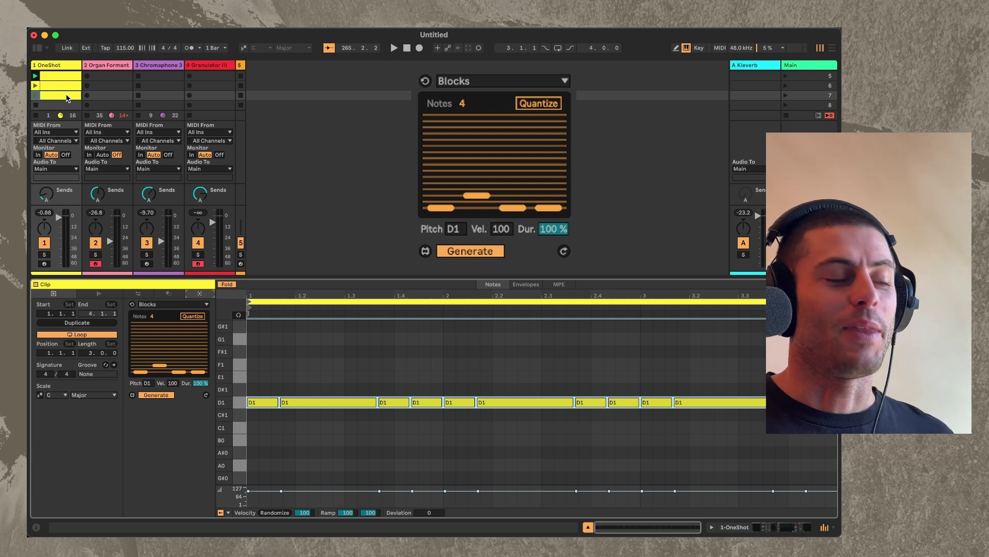
drag(67, 98, 64, 106)
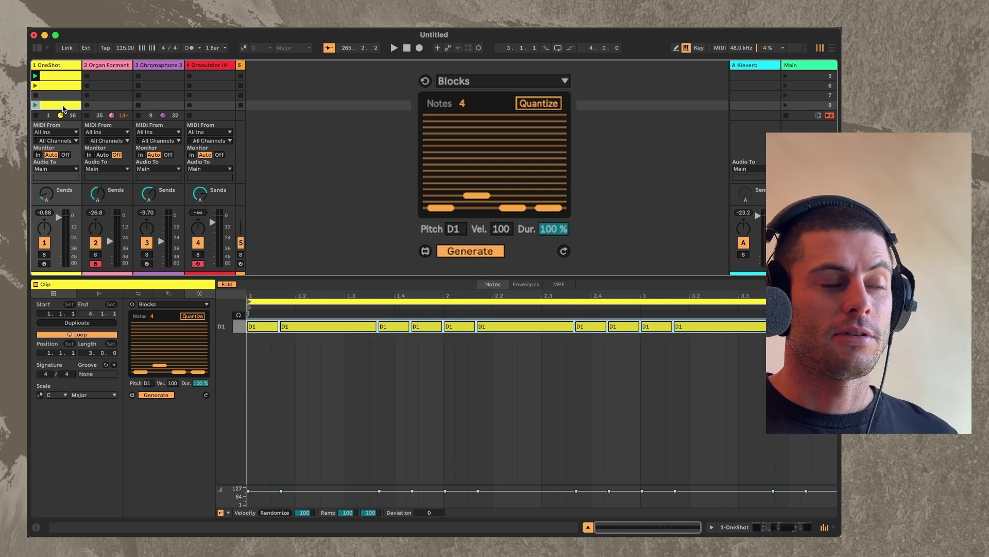